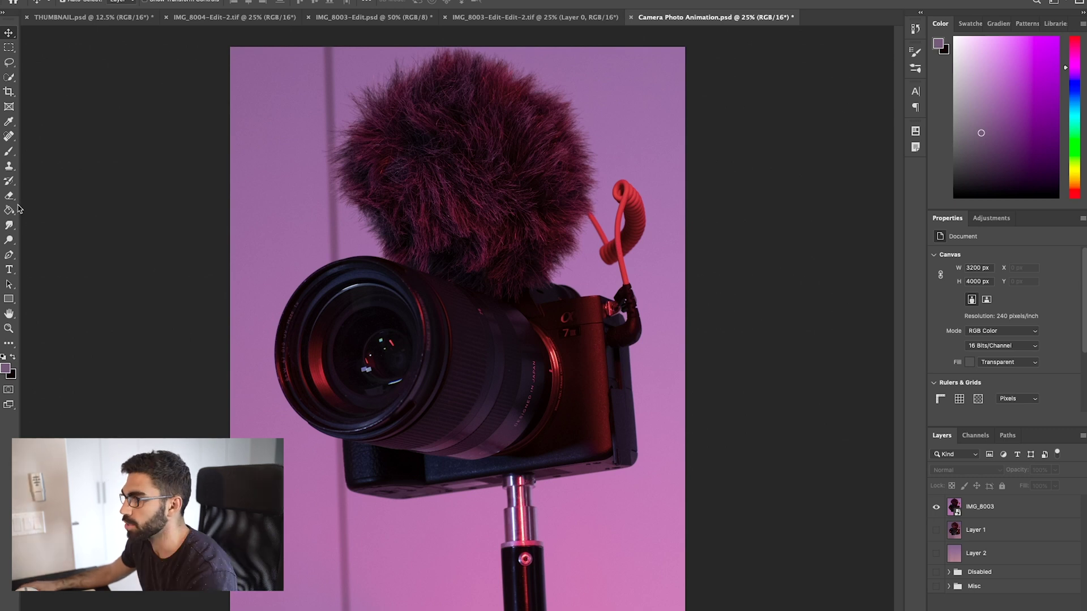
Step: Start the Clone Stamp on the stand below the camera and rasterize the IMG_8003 smart object
key(s)
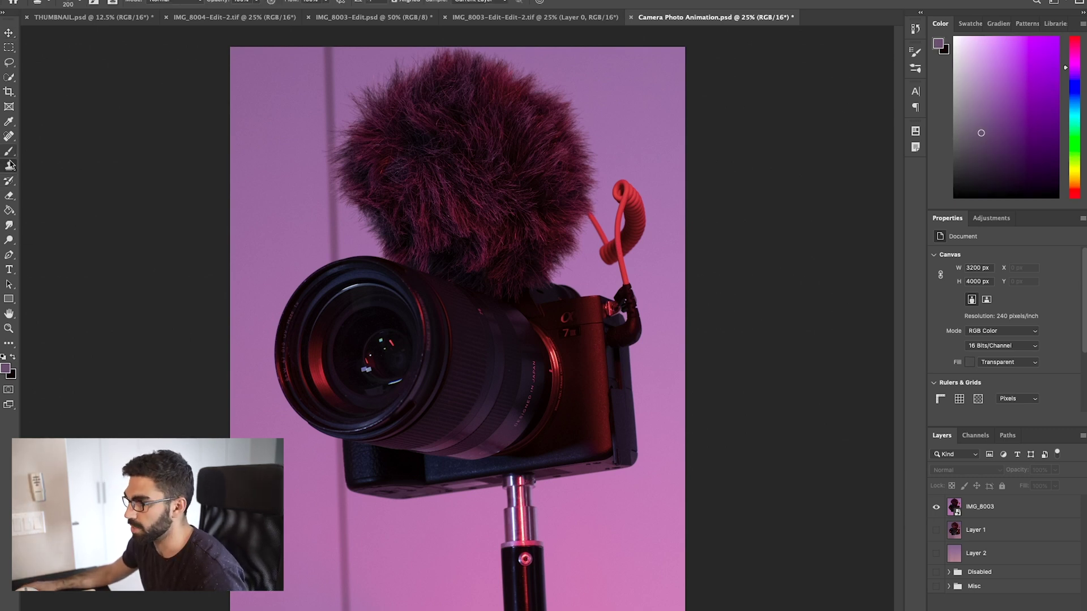
key(ctrl+plus)
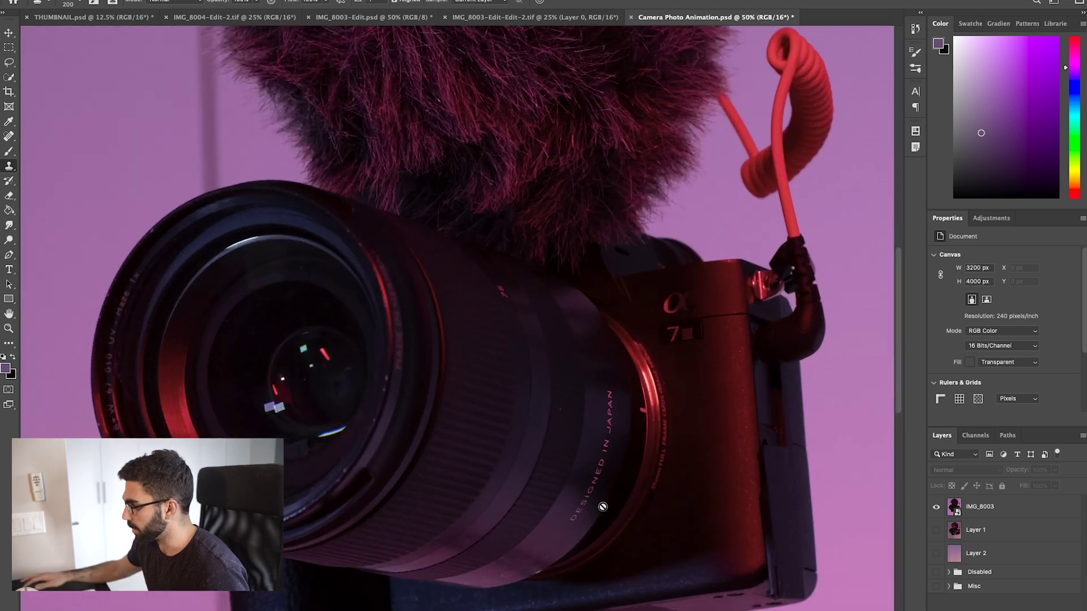
drag(601, 505, 505, 211)
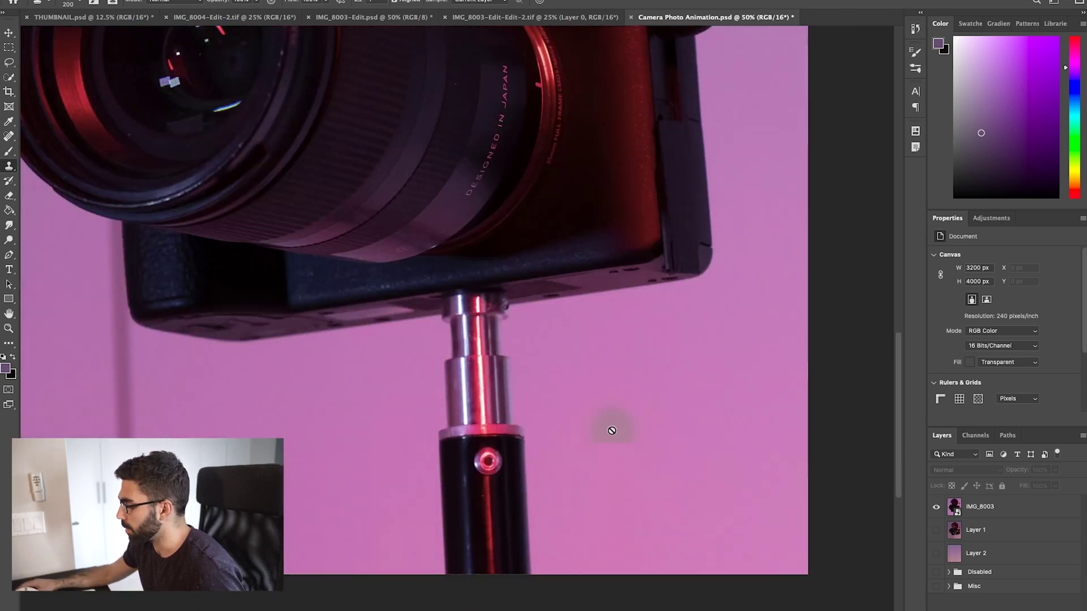
click(531, 461)
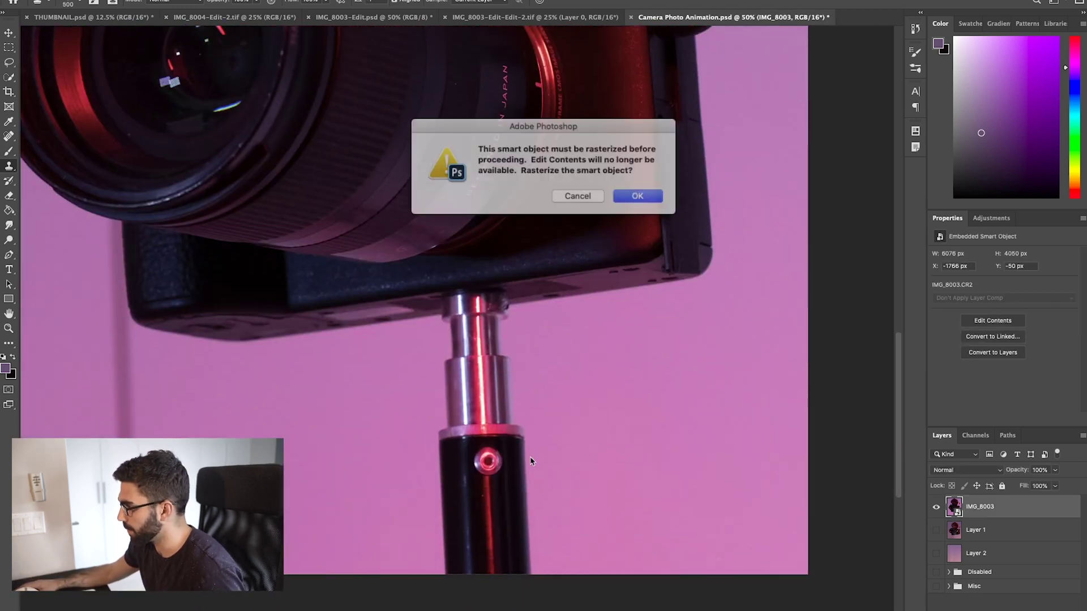
click(630, 194)
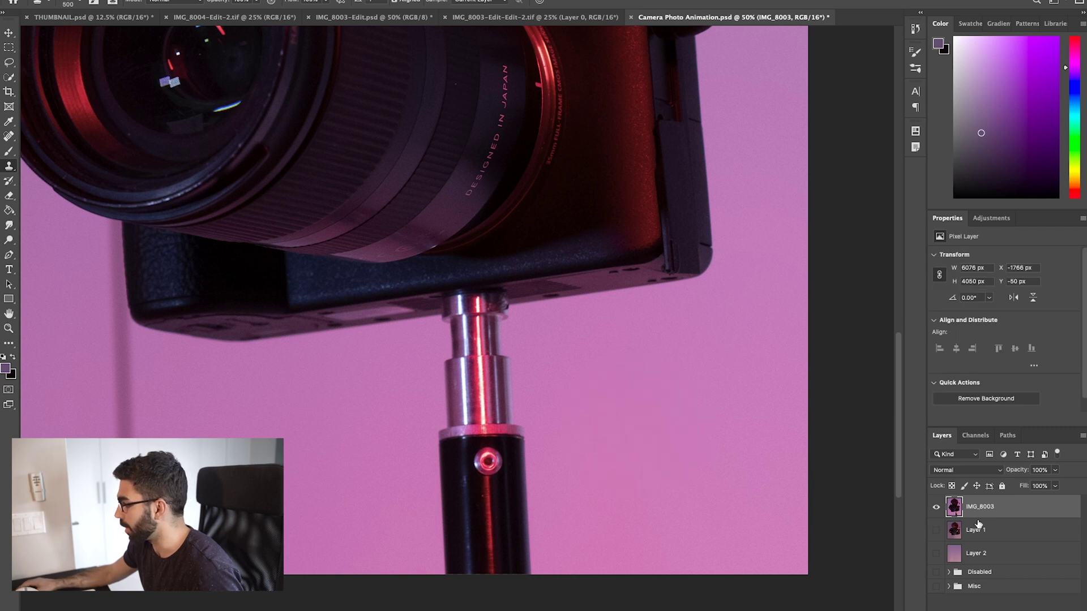
Step: Clone the pink wall over the black pole and silver tube of the stand below the camera
alt+click(690, 432)
drag(562, 460, 461, 460)
alt+click(716, 412)
mouse_move(510, 542)
mouse_down()
mouse_move(440, 540)
mouse_move(489, 408)
mouse_up()
key(bracketleft)
key(bracketleft)
key(bracketleft)
key(bracketleft)
alt+click(646, 329)
drag(489, 341, 451, 356)
Step: Clone the wall over the upper metal section of the stand just beneath the camera body with a smaller brush
key(super+plus)
key(super+plus)
key(bracketleft)
key(bracketleft)
key(bracketleft)
key(super+minus)
alt+click(616, 298)
drag(475, 318, 421, 330)
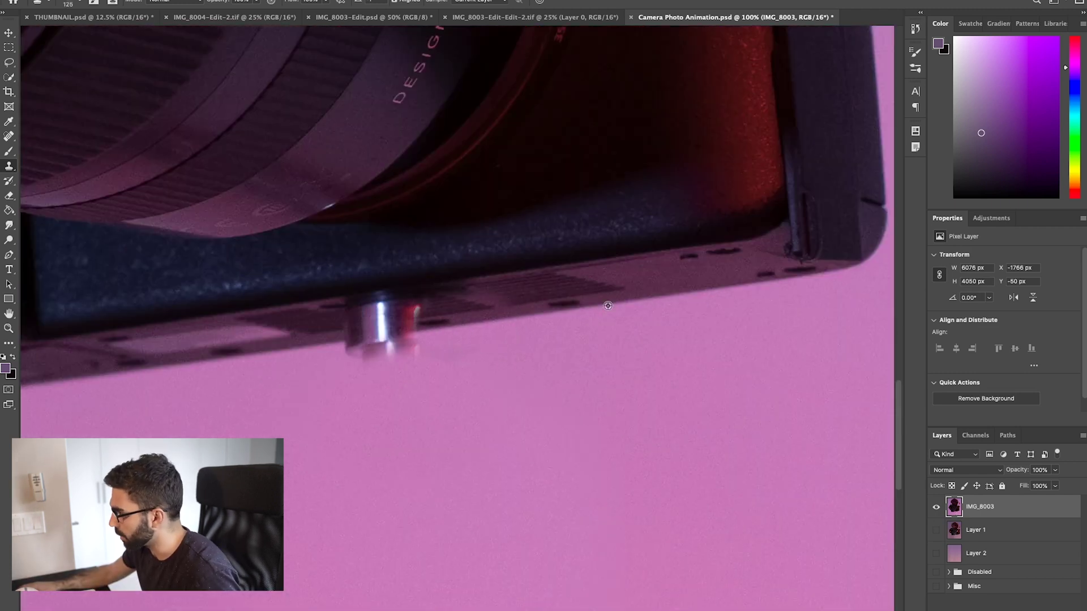
Step: Clone out the remaining metal mount along the camera's bottom edge using 60 px and 50 px brushes
key([)
key([)
key([)
key([)
key([)
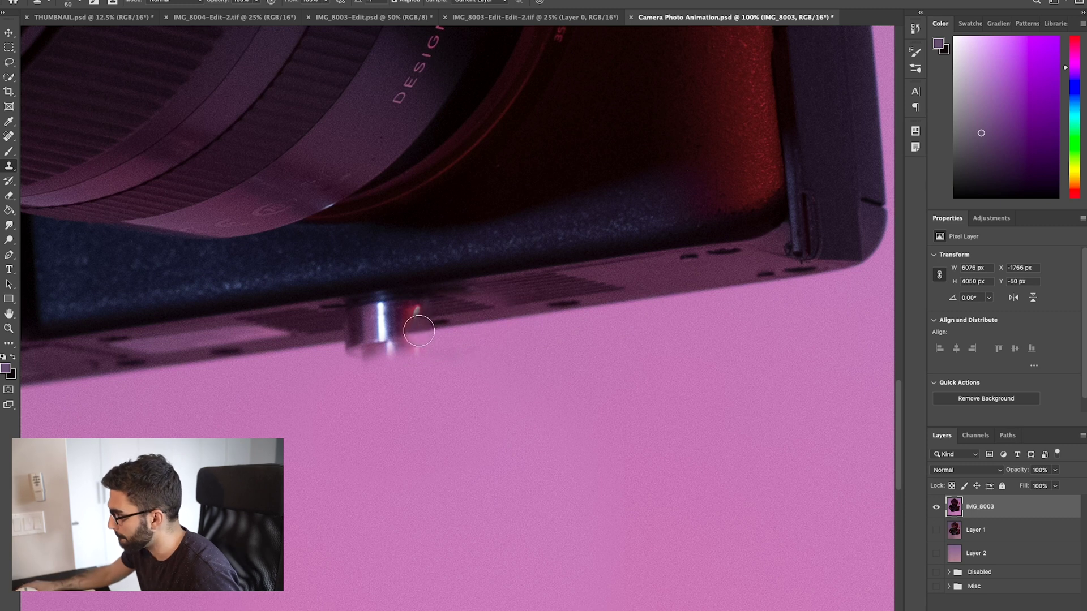
drag(419, 331, 381, 355)
key([)
drag(422, 308, 431, 293)
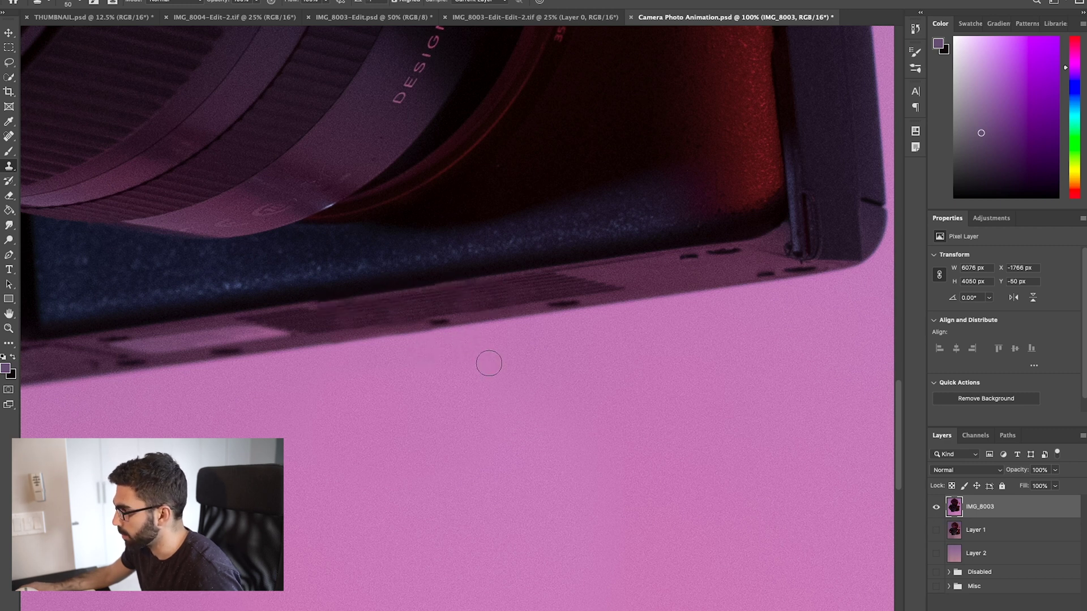
scroll(498, 357, down, 4)
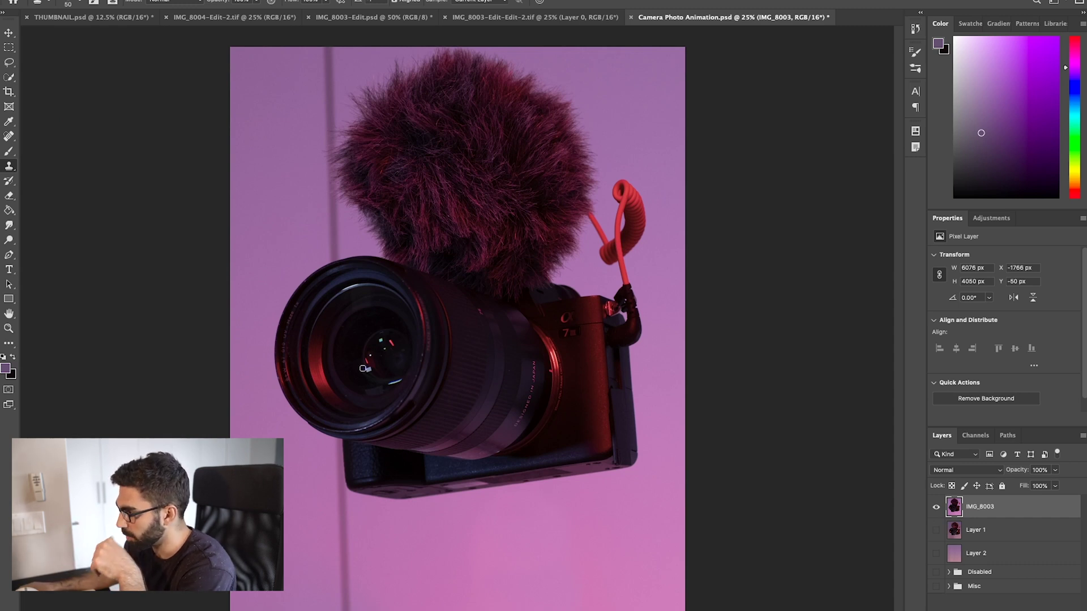
Step: Clone dark glass over the green and upper red light reflections in the centre of the lens
key(super+plus)
key(super+plus)
key(super+plus)
key(super+plus)
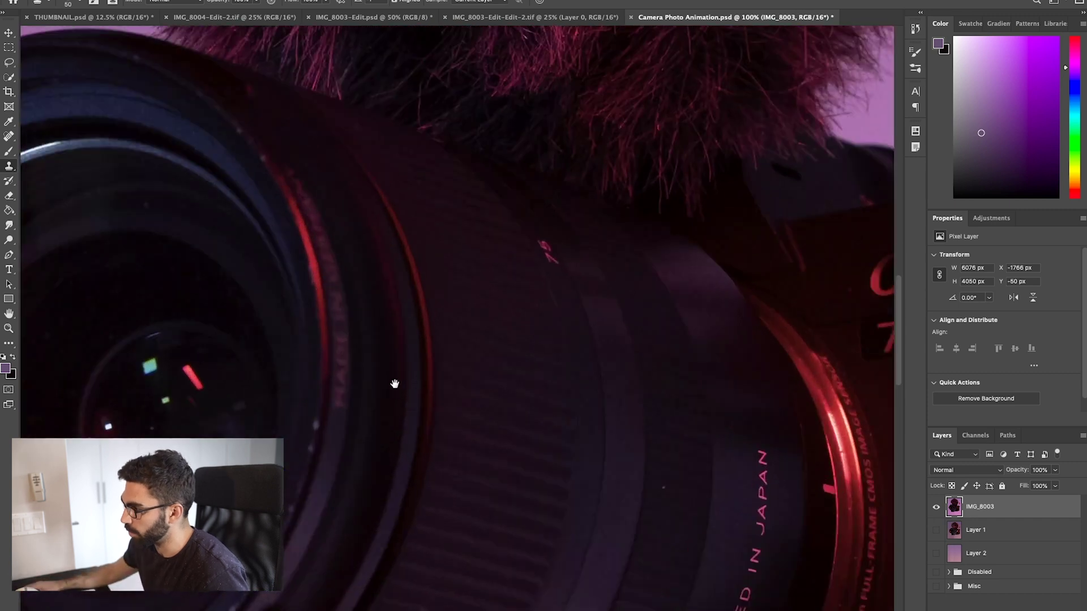
drag(402, 376, 551, 308)
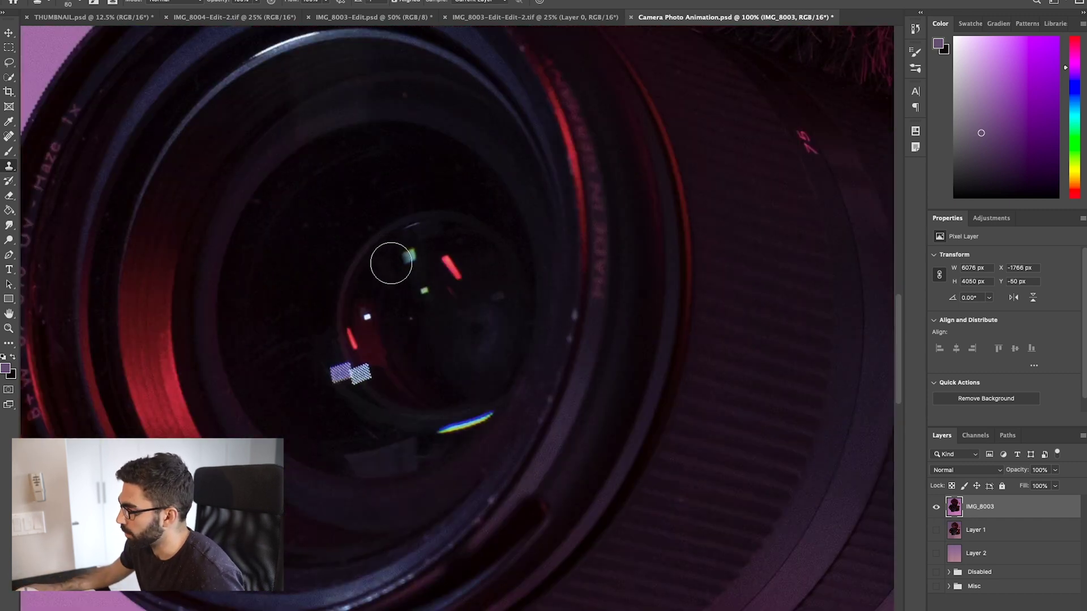
alt+click(332, 208)
click(407, 256)
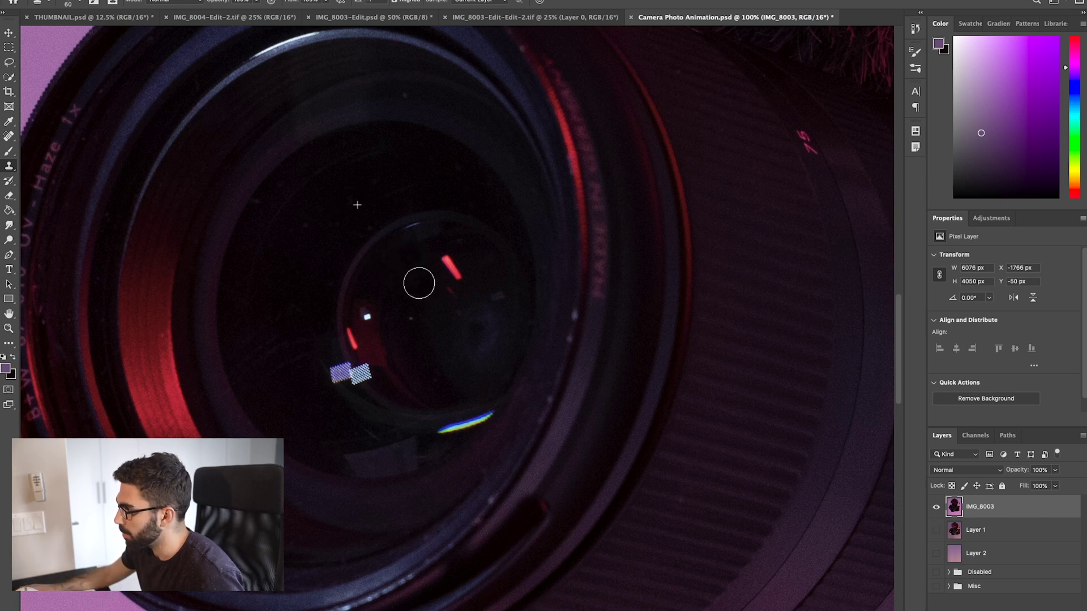
click(448, 259)
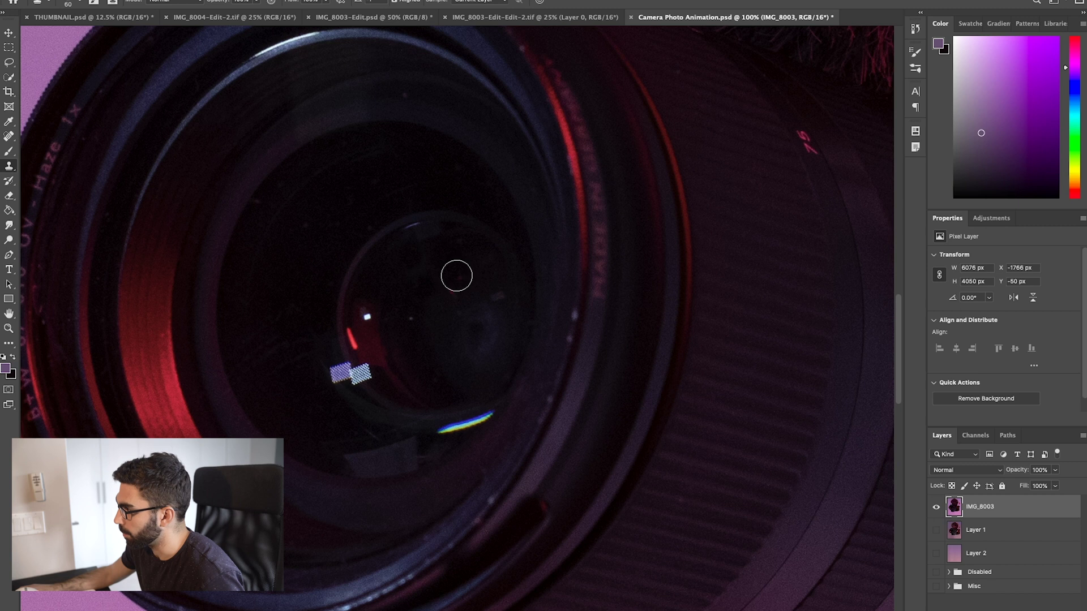
scroll(487, 210, down, 5)
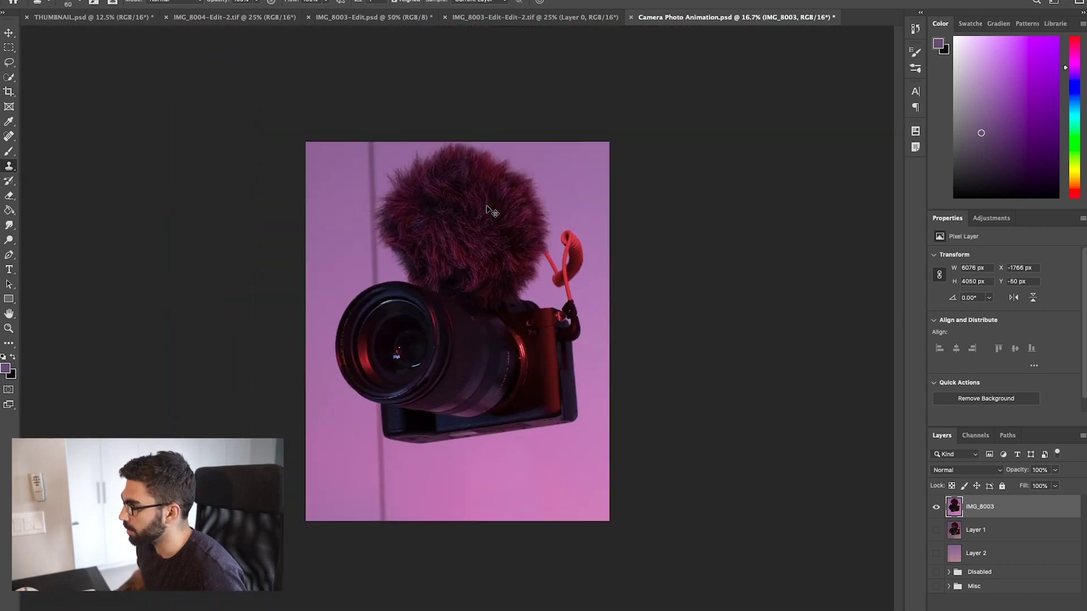
key(ctrl+equal)
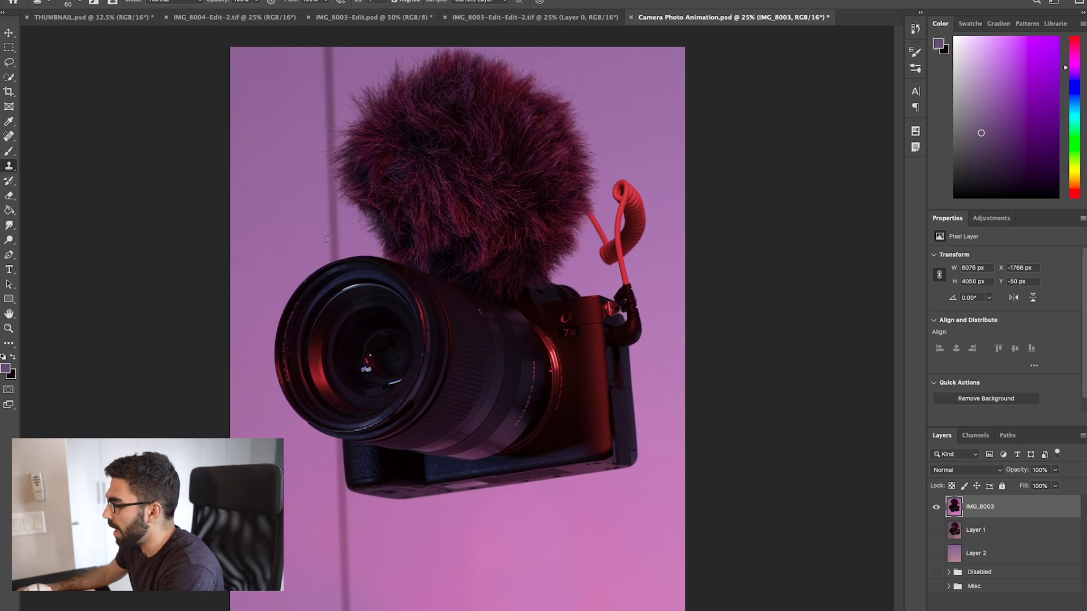
click(456, 506)
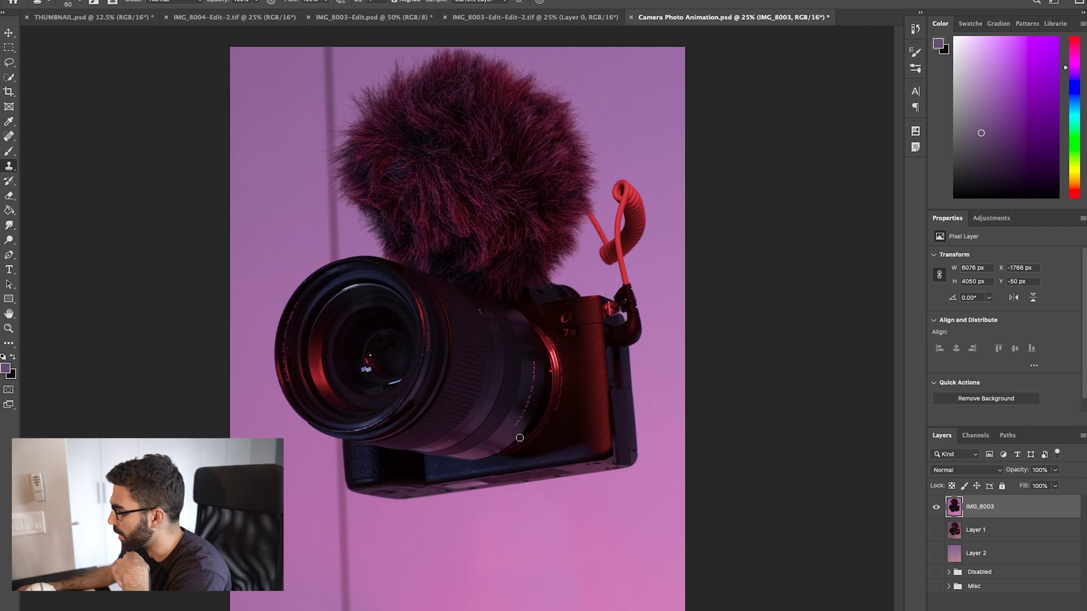
Step: Hide IMG_8003 and place it below the Misc group, leaving Layer 1 and Layer 2 visible
click(936, 507)
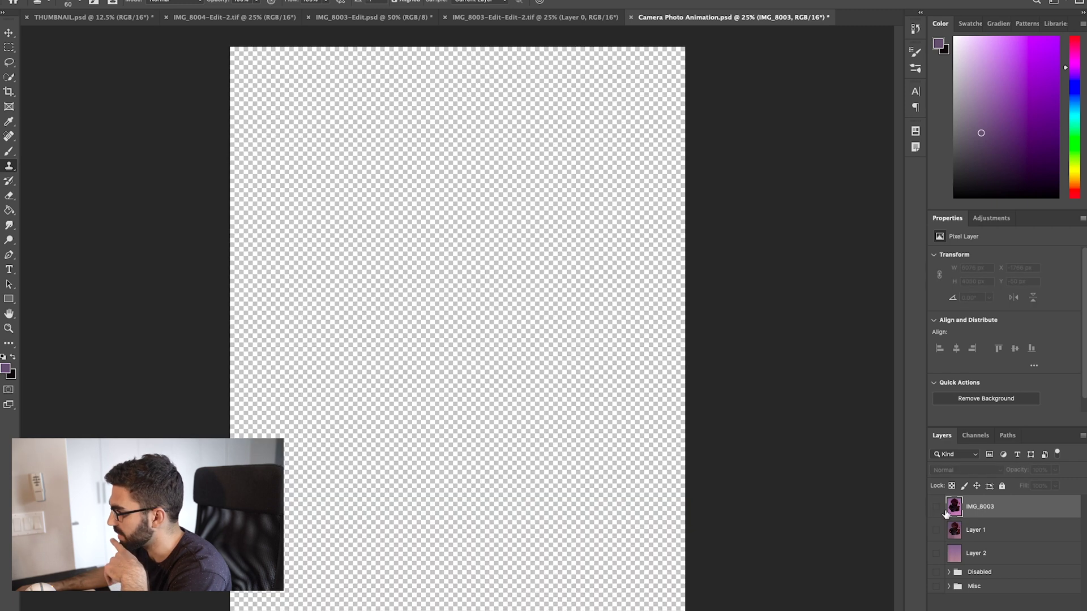
click(937, 531)
click(990, 531)
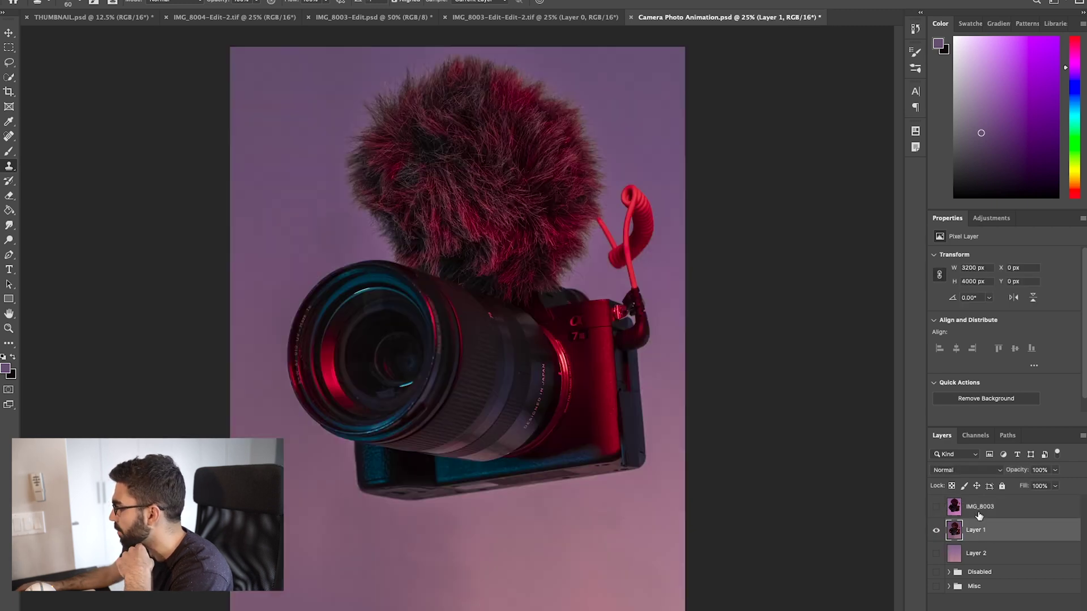
click(936, 531)
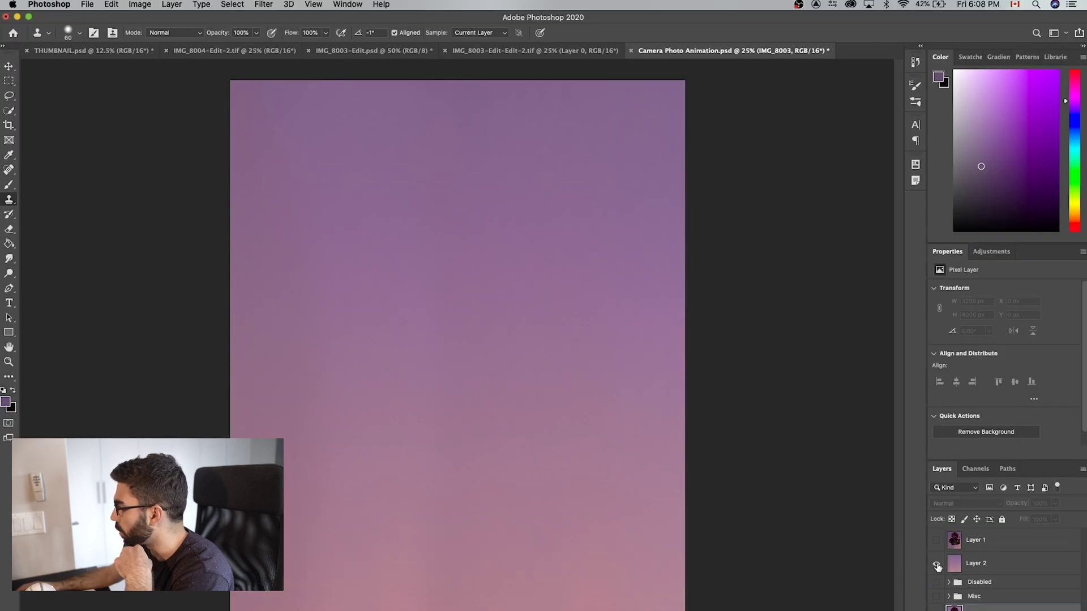
click(938, 566)
click(937, 542)
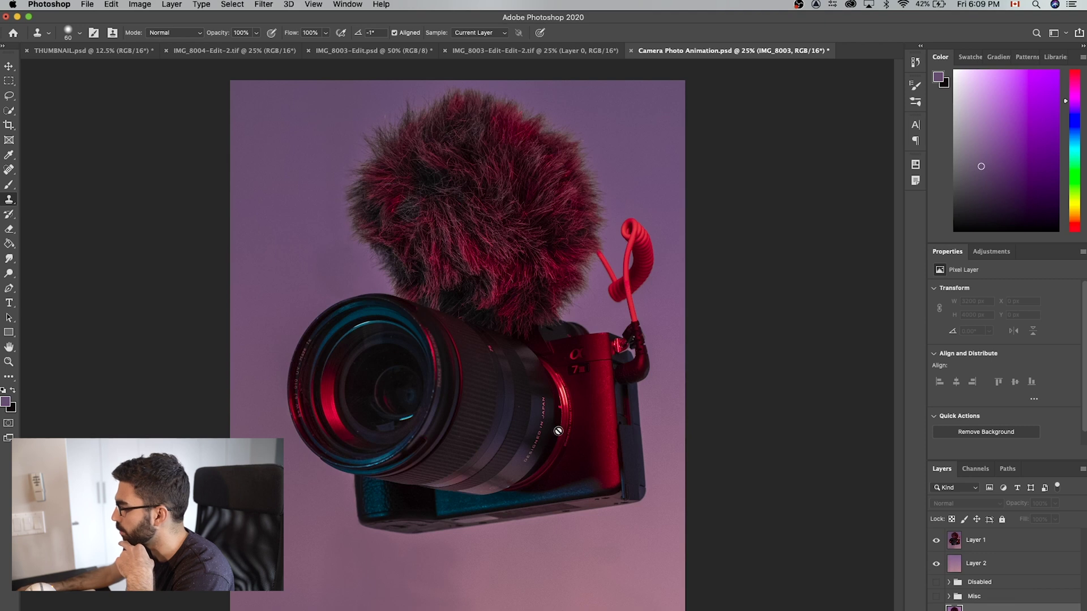
Step: Select the purple background of Layer 1 with Color Range, using sampled colors and a Fuzziness of 34
click(976, 541)
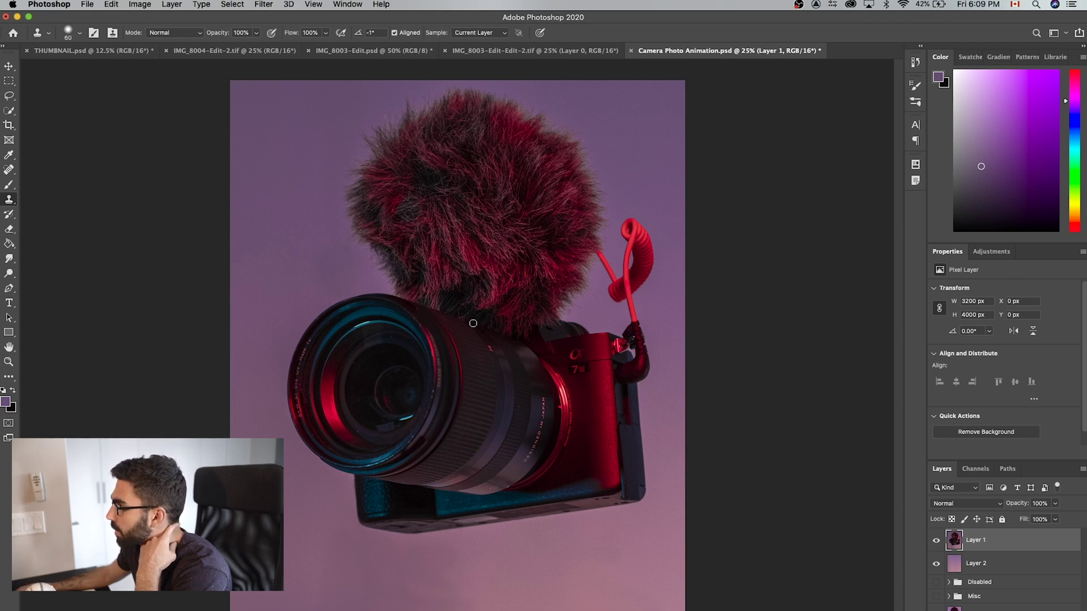
click(234, 4)
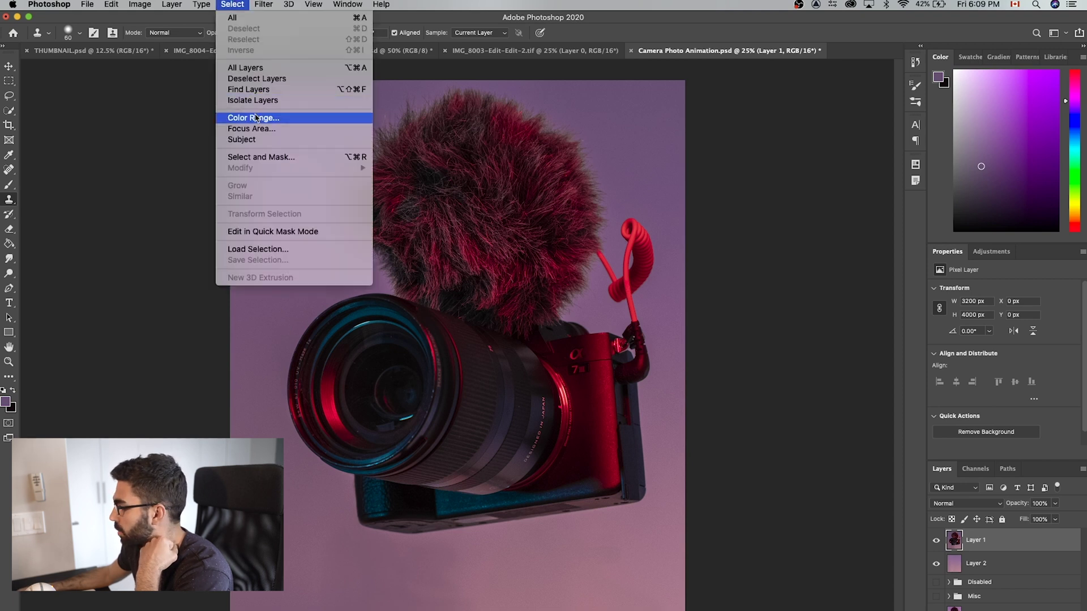
click(256, 117)
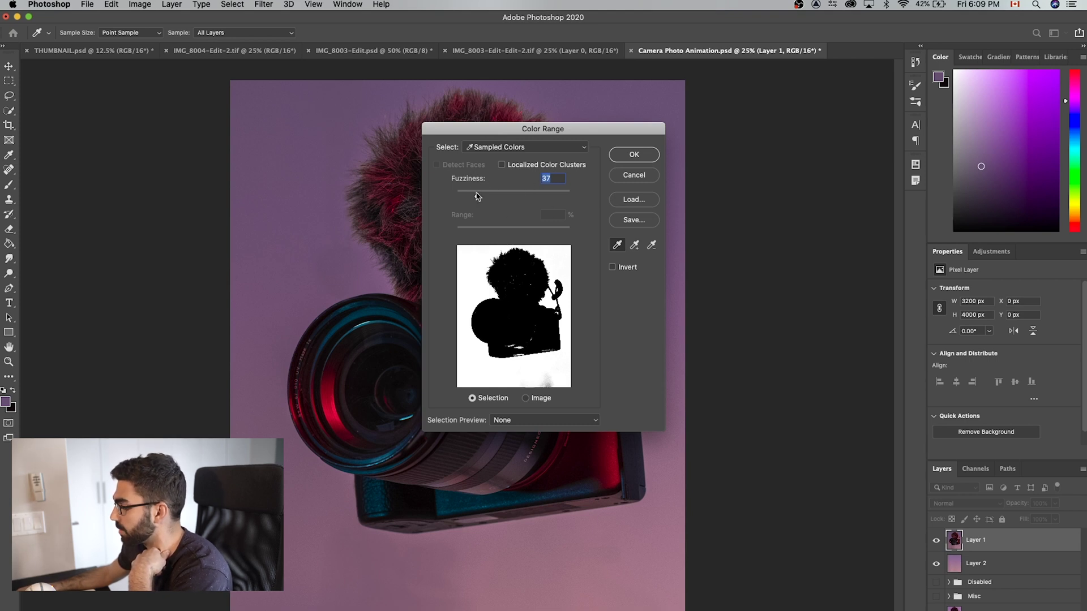
mouse_move(477, 197)
mouse_down()
mouse_move(518, 197)
mouse_move(415, 200)
mouse_move(468, 199)
mouse_up()
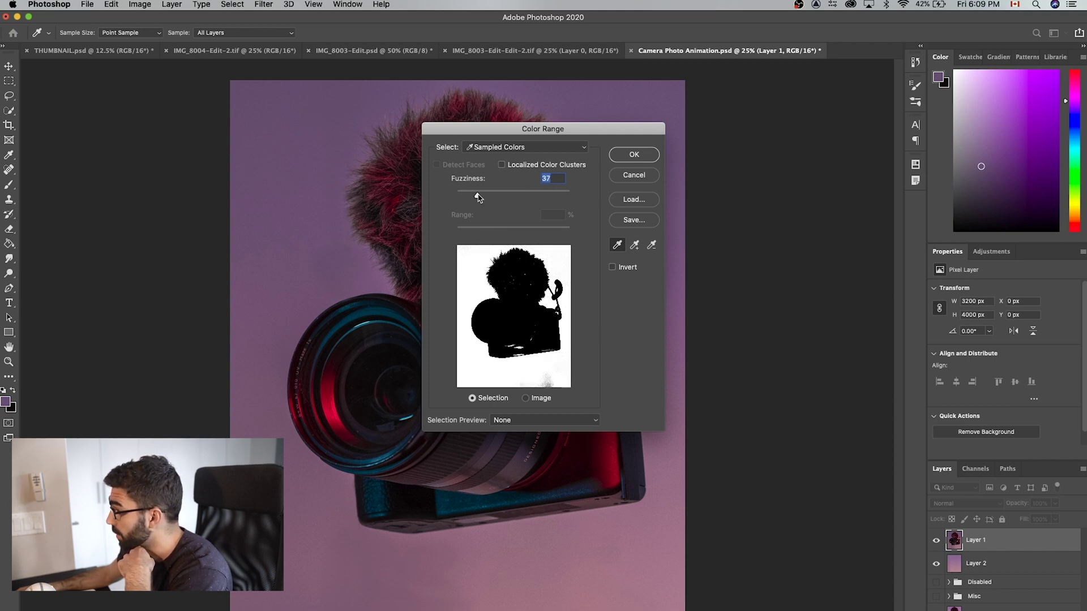
drag(490, 196, 484, 197)
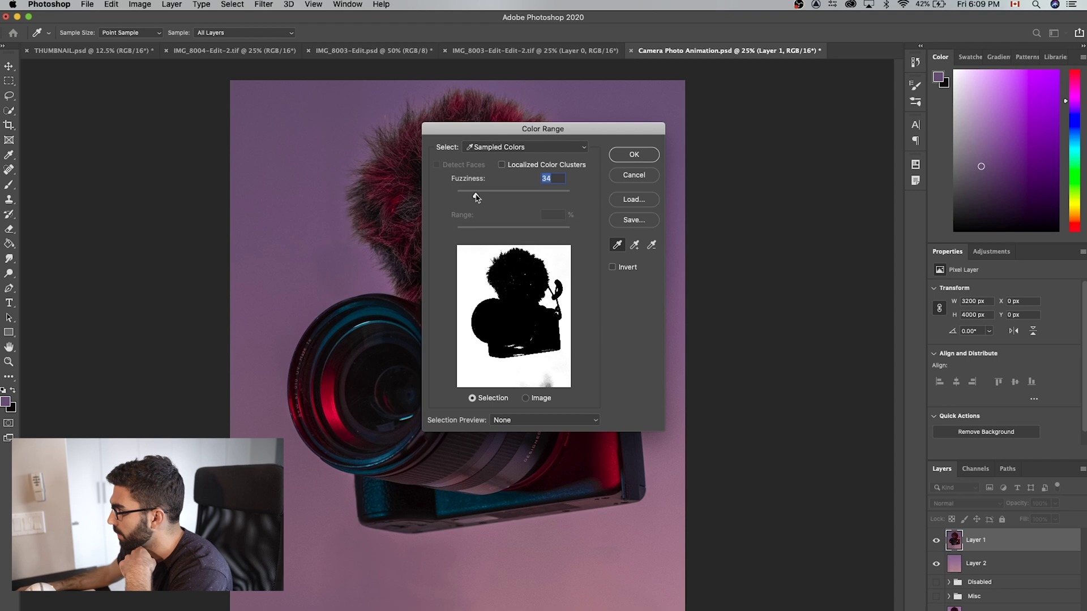
click(634, 155)
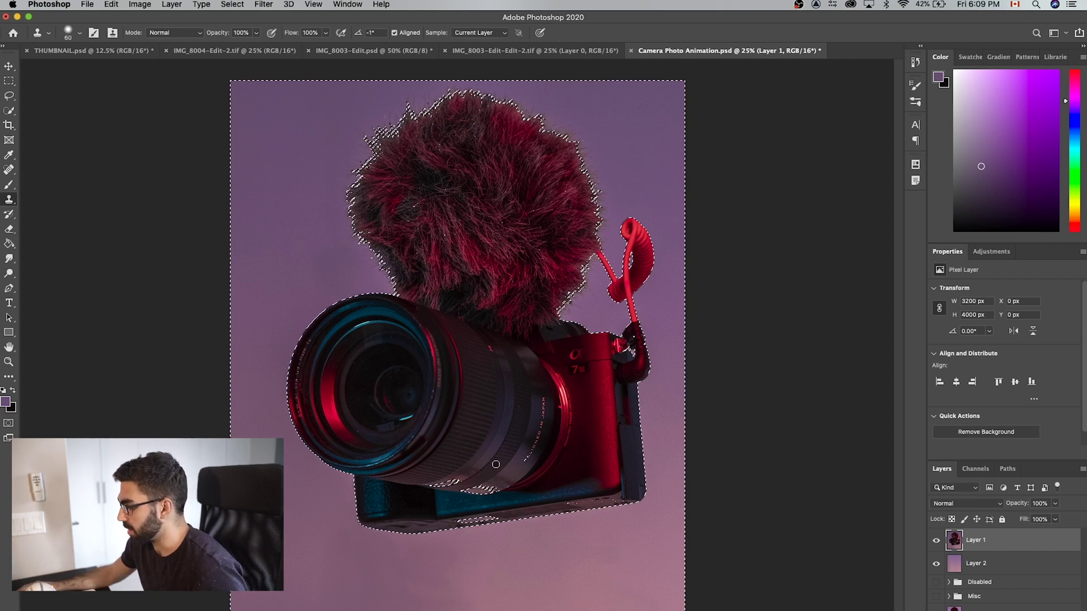
Step: Subtract the stray selected patches on the lower lens barrel from the selection using a 175 px Quick Selection brush
key(super+plus)
scroll(495, 465, down, 5)
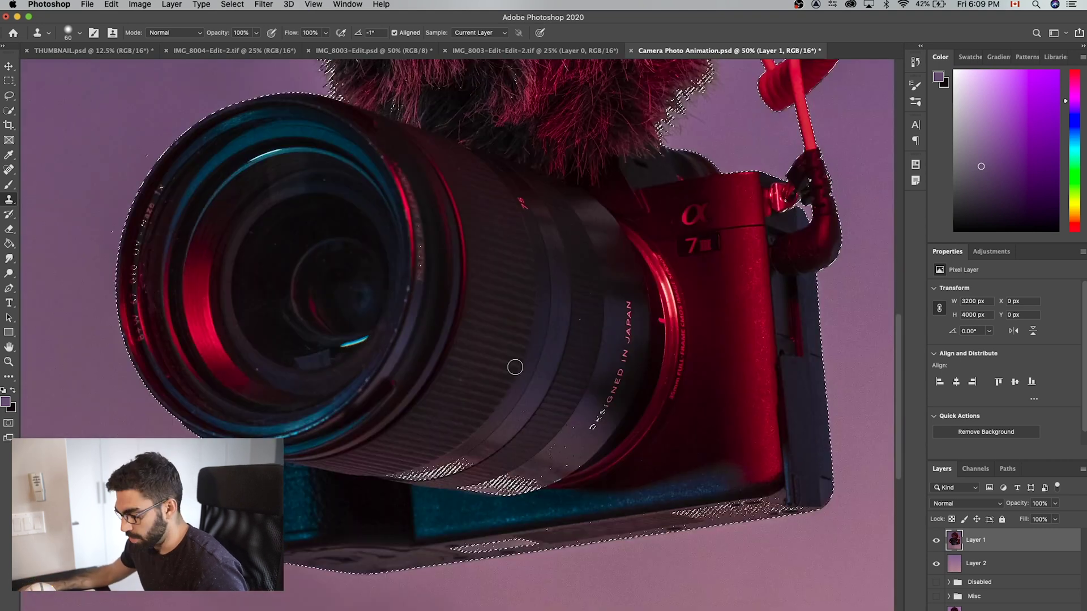
key(w)
key(bracketright)
key(bracketright)
key(bracketright)
key(bracketright)
key(bracketright)
key(bracketright)
key(bracketright)
key(bracketright)
key(bracketright)
key(bracketright)
key(bracketright)
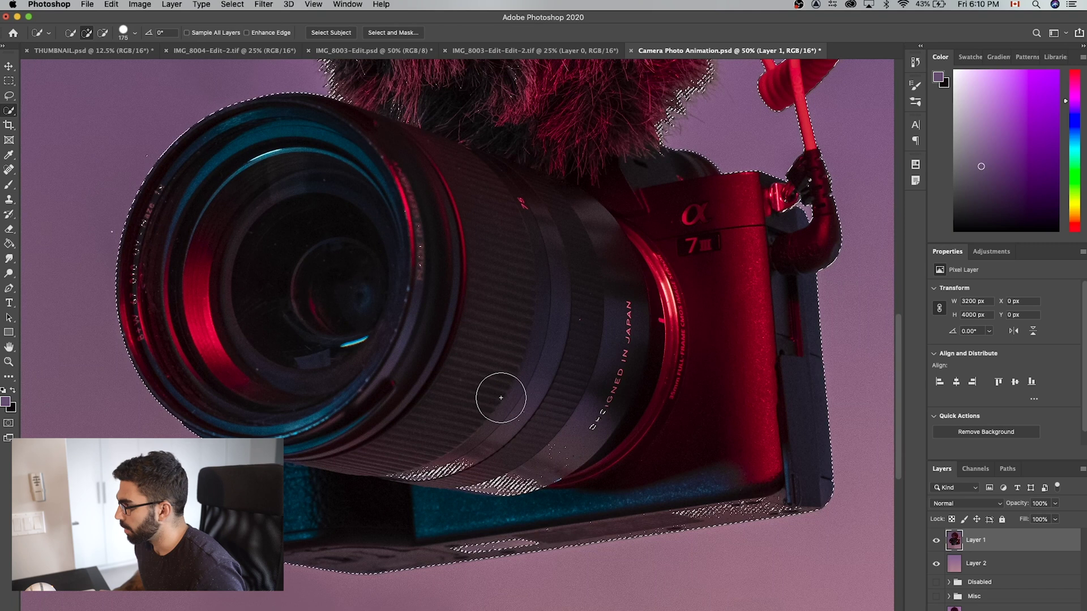
scroll(504, 413, down, 5)
key(bracketright)
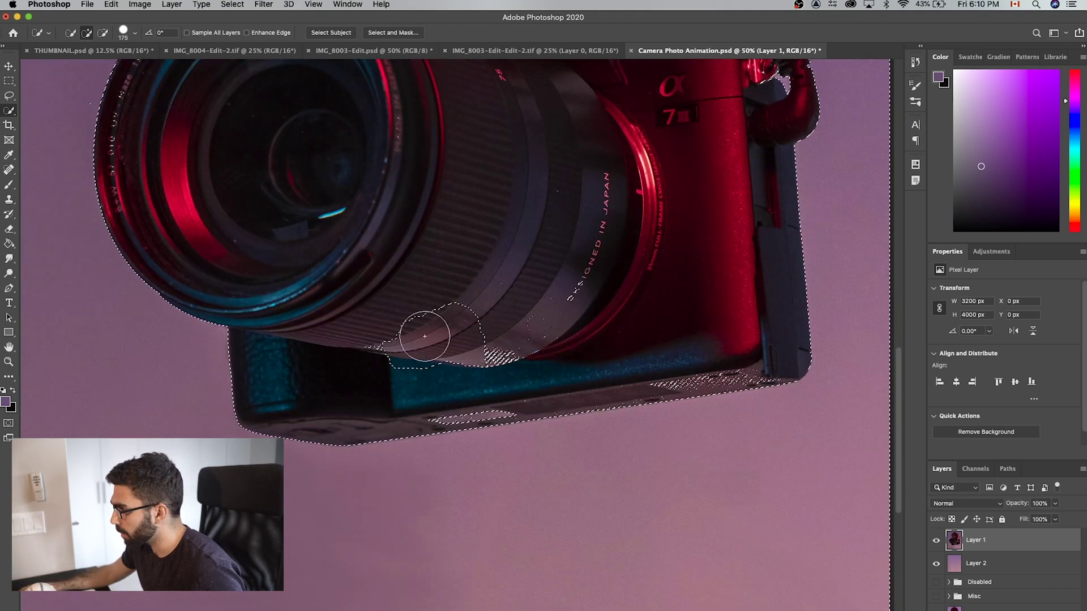
mouse_move(415, 345)
mouse_down()
mouse_move(436, 338)
mouse_move(422, 330)
mouse_move(487, 354)
mouse_move(499, 290)
mouse_up()
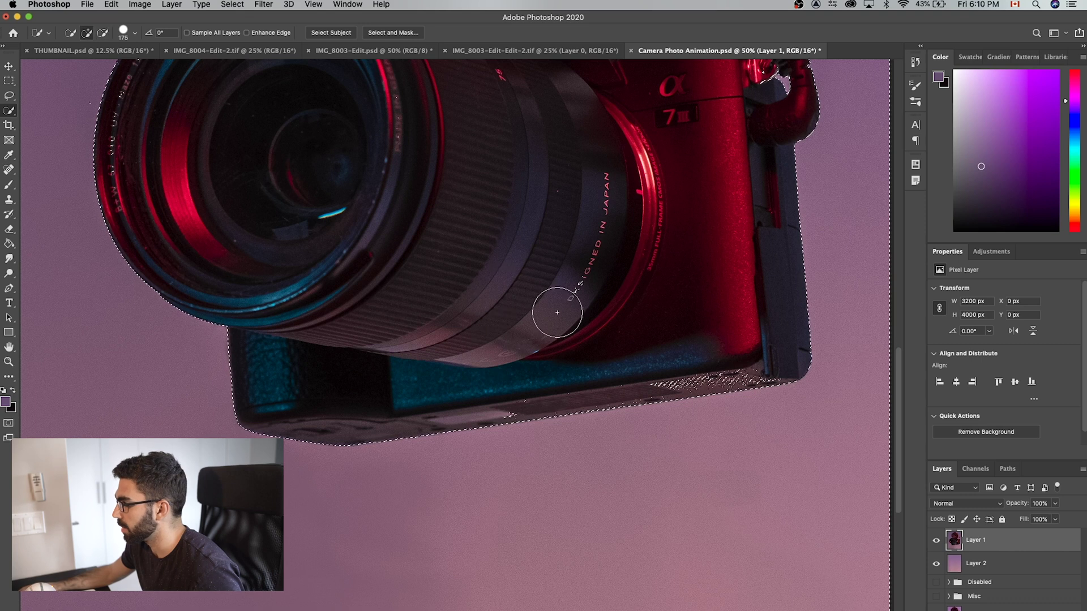
Step: Subtract the lens lettering and the camera's bottom edge from the selection with a 125 px brush
key(bracketleft)
key(bracketleft)
key(alt)
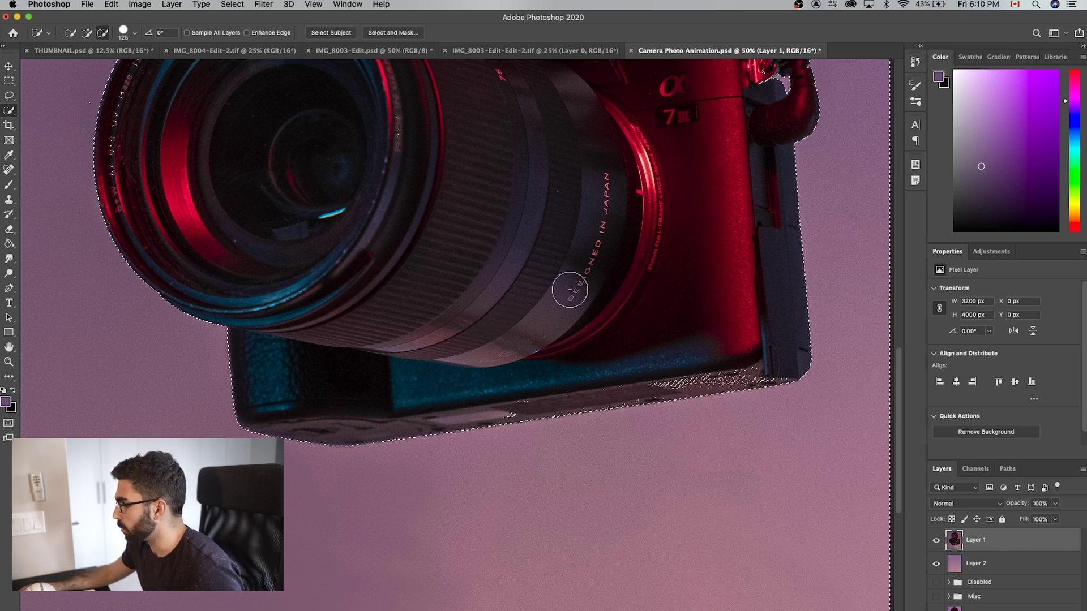
drag(568, 381, 772, 364)
Step: Try to subtract the stray selected spots on the furry microphone cover with a 200 px Quick Selection brush
scroll(697, 335, up, 10)
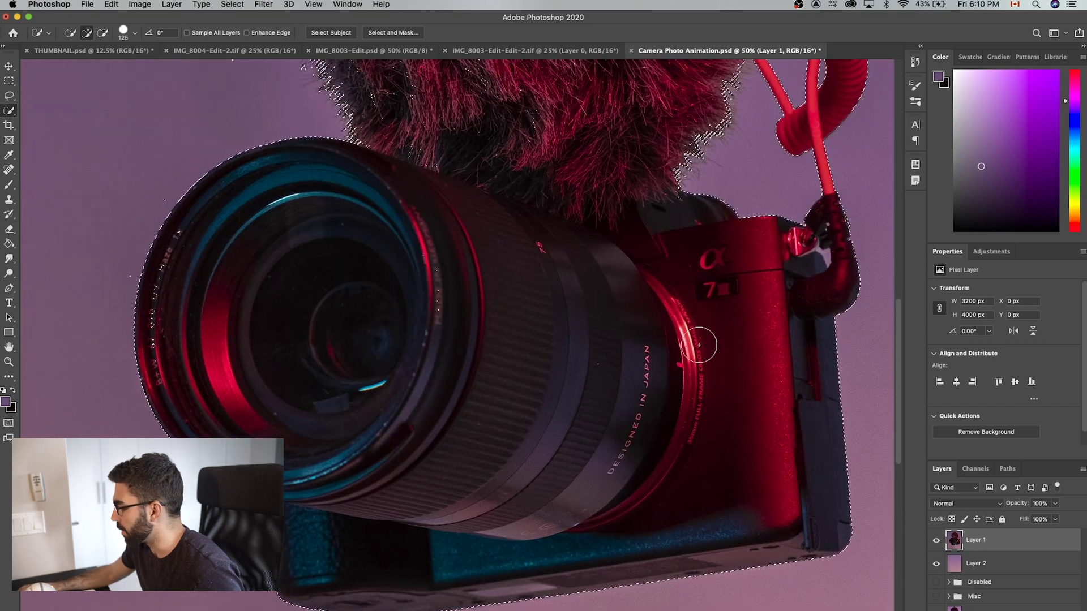
key(bracketright)
key(bracketright)
key(bracketright)
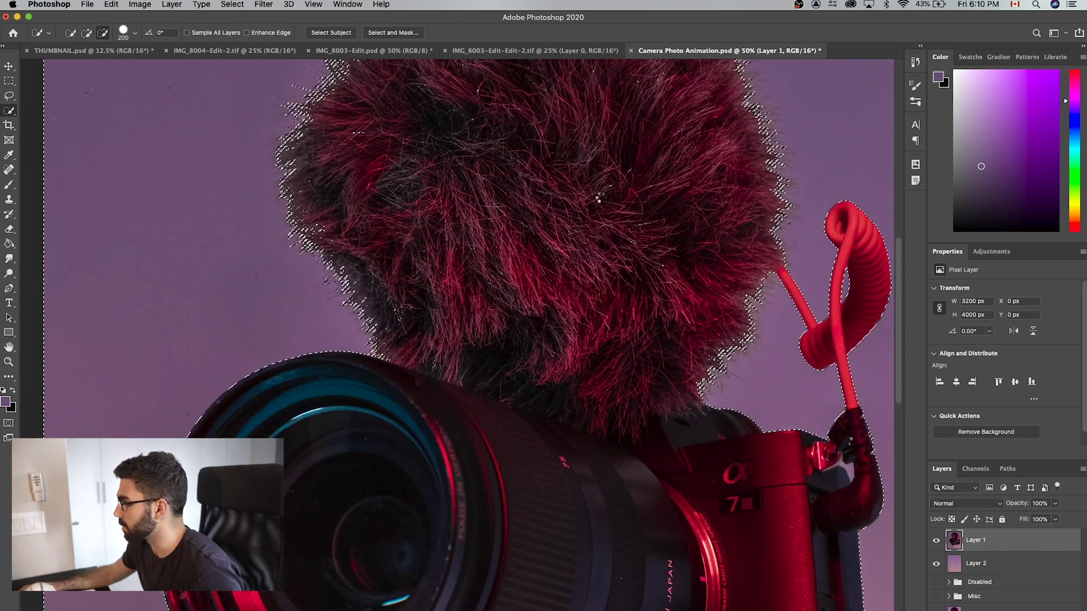
drag(625, 193, 653, 386)
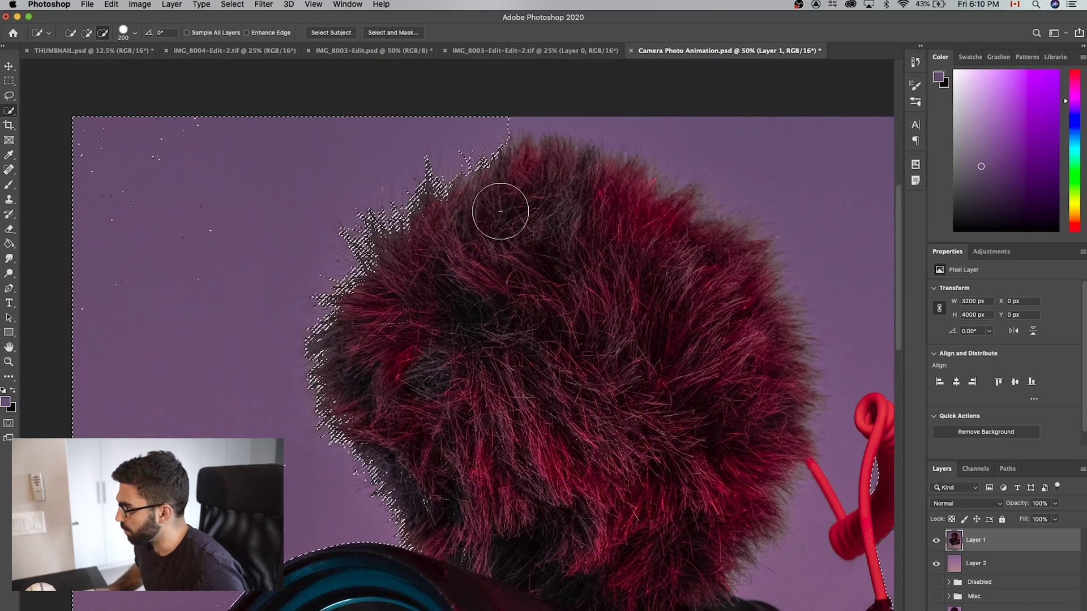
mouse_move(587, 211)
mouse_down()
mouse_move(711, 335)
mouse_move(692, 372)
mouse_move(446, 170)
mouse_up()
key(super+z)
Step: Add the small background gap between the strap lug and the cable connector to the selection with a 15 px Quick Selection brush
key(bracketleft)
key(bracketleft)
key(bracketleft)
drag(664, 316, 654, 93)
key(bracketleft)
key(bracketleft)
key(bracketleft)
key(bracketleft)
key(bracketleft)
key(bracketleft)
key(bracketleft)
key(bracketleft)
key(bracketleft)
key(bracketleft)
key(bracketleft)
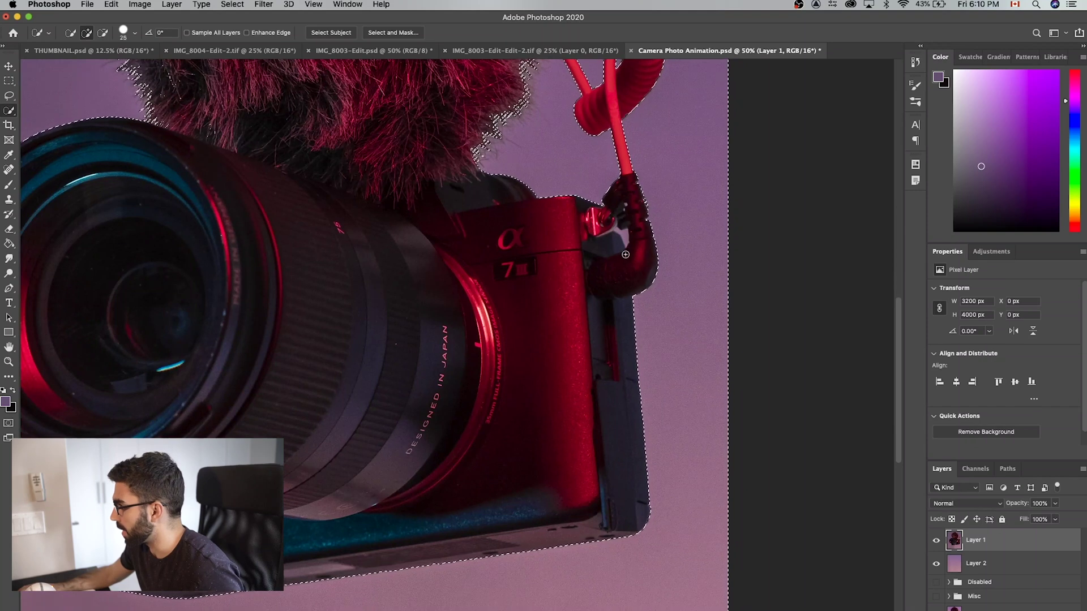
key(super+equal)
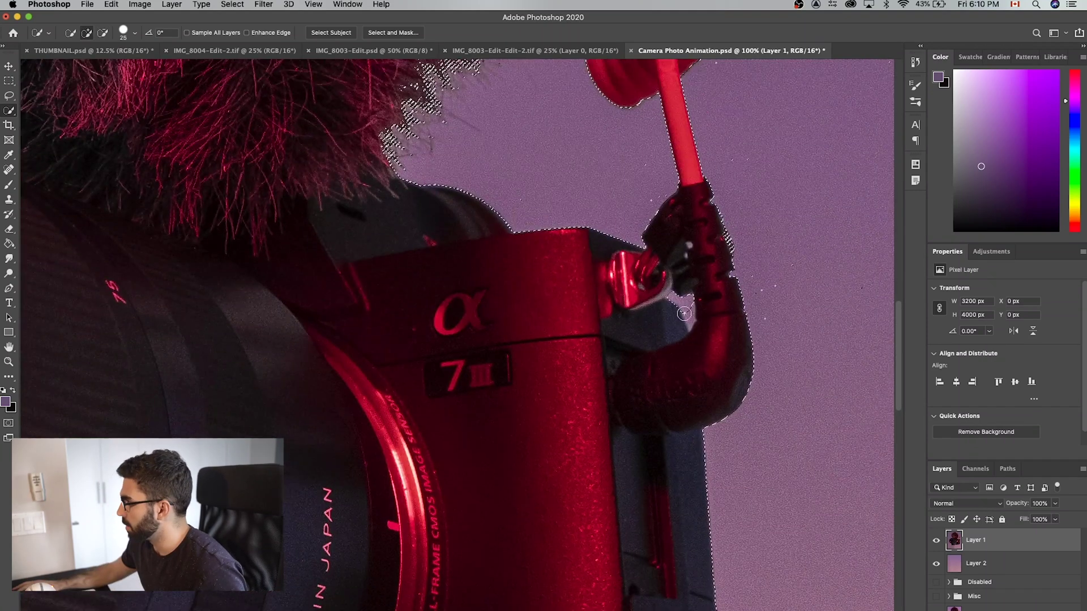
key(bracketleft)
key(bracketleft)
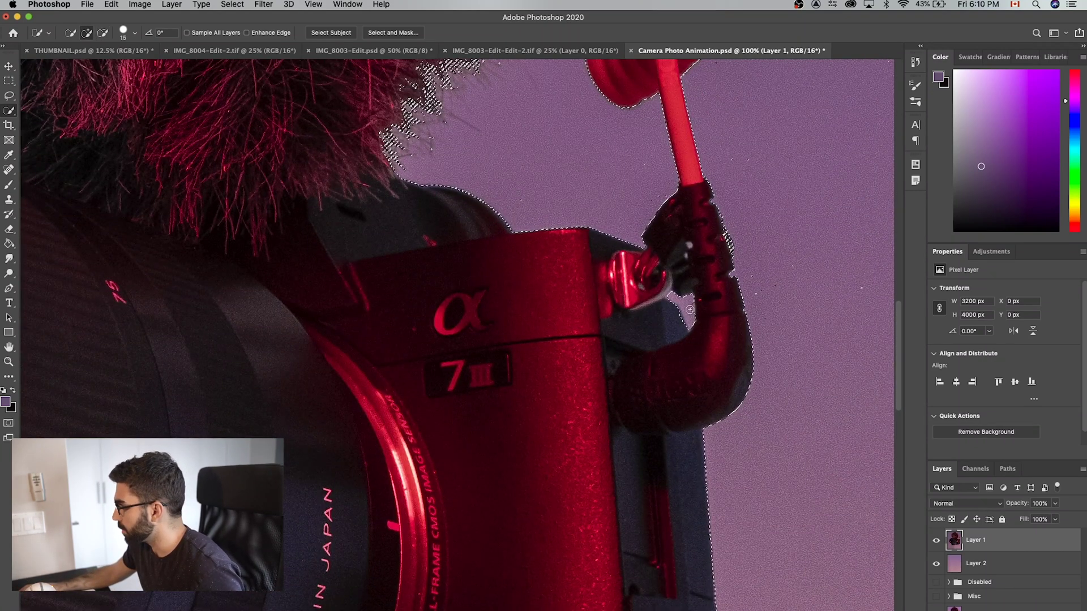
key(super+minus)
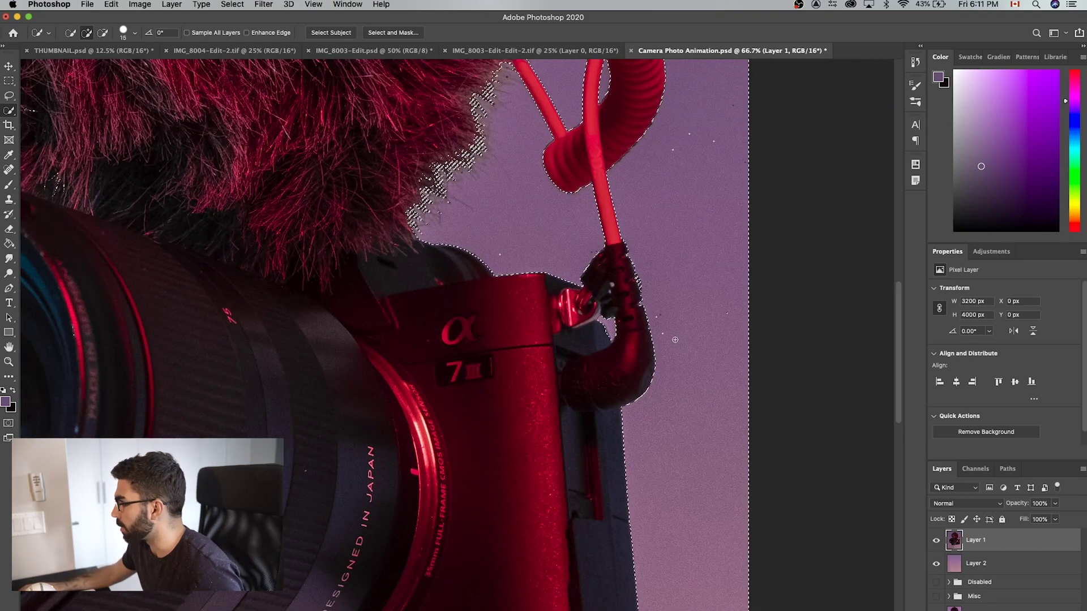
Step: Try to add the cable connector's outer edge to the selection with a 15 px Quick Selection brush, and undo the stroke
key(super+equal)
key(super+equal)
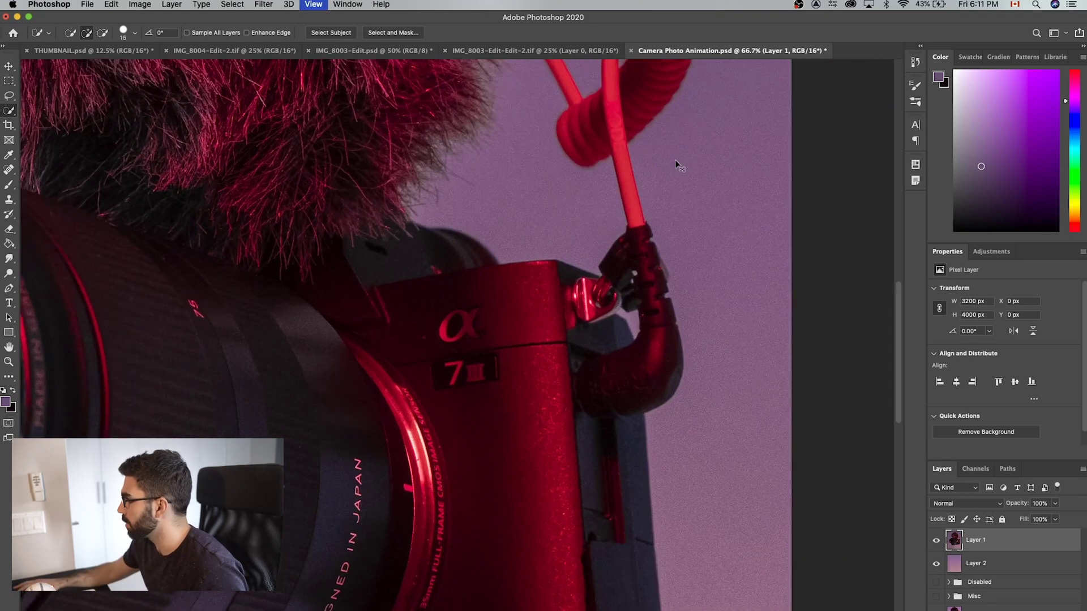
drag(675, 159, 149, 188)
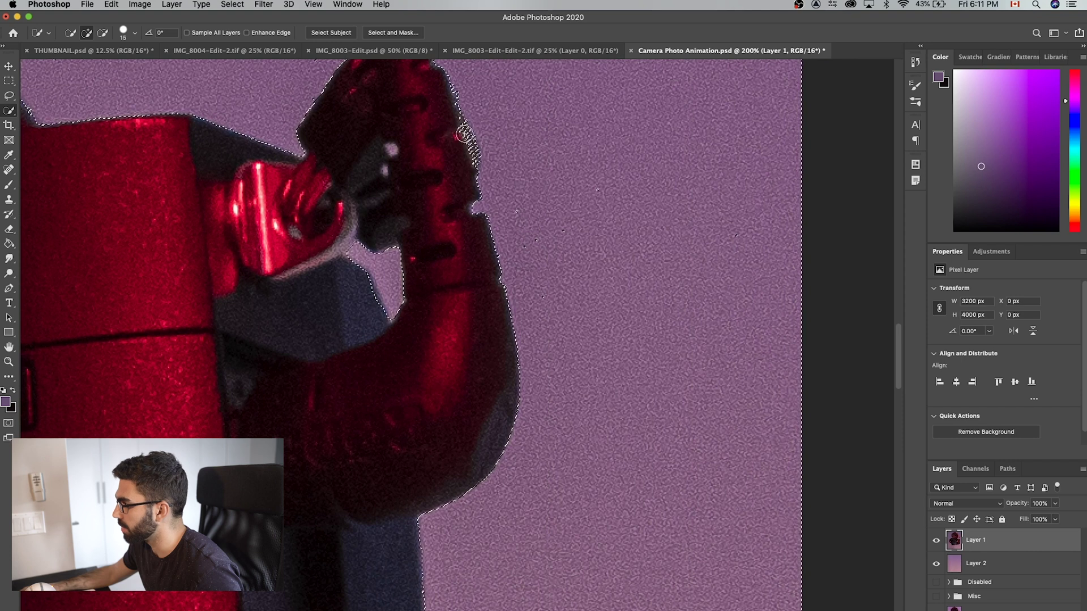
drag(459, 125, 476, 173)
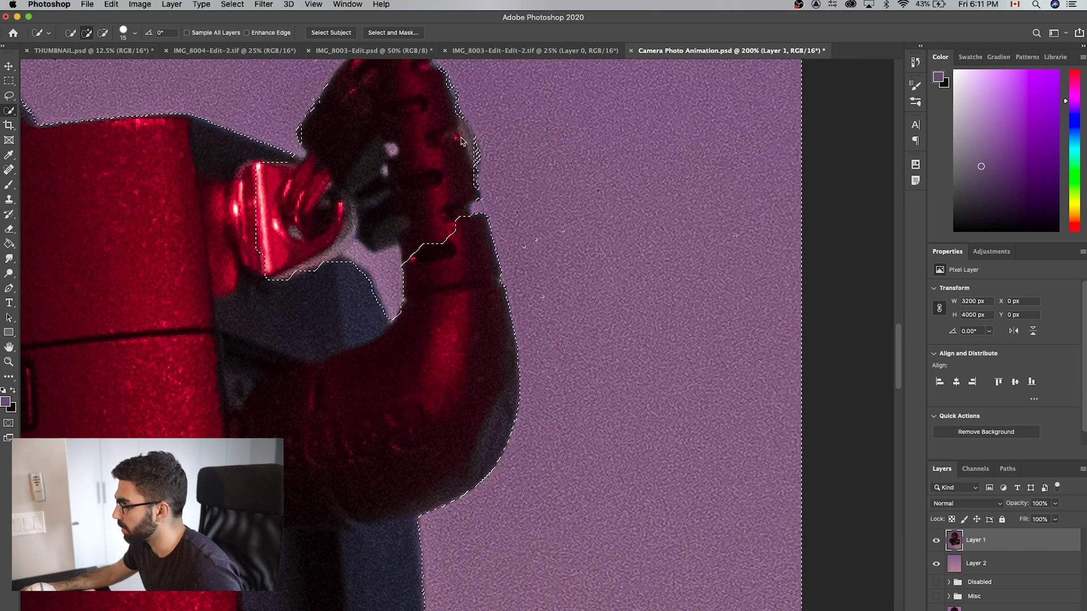
key(super+z)
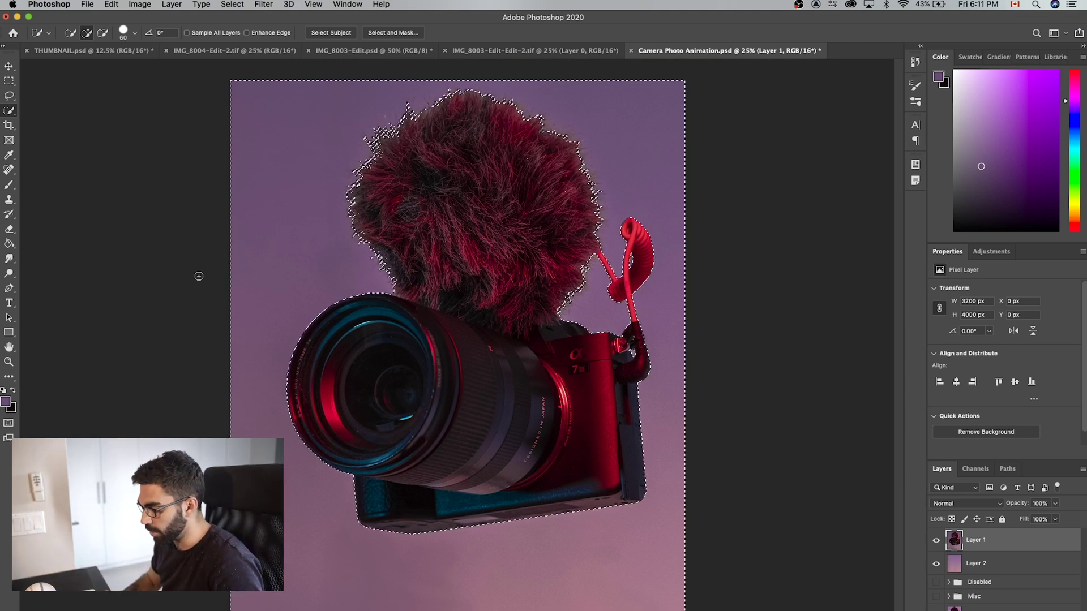
Step: Invert the selection to apply it as a layer mask on Layer 1, and hide Layer 2
key(shift+super+i)
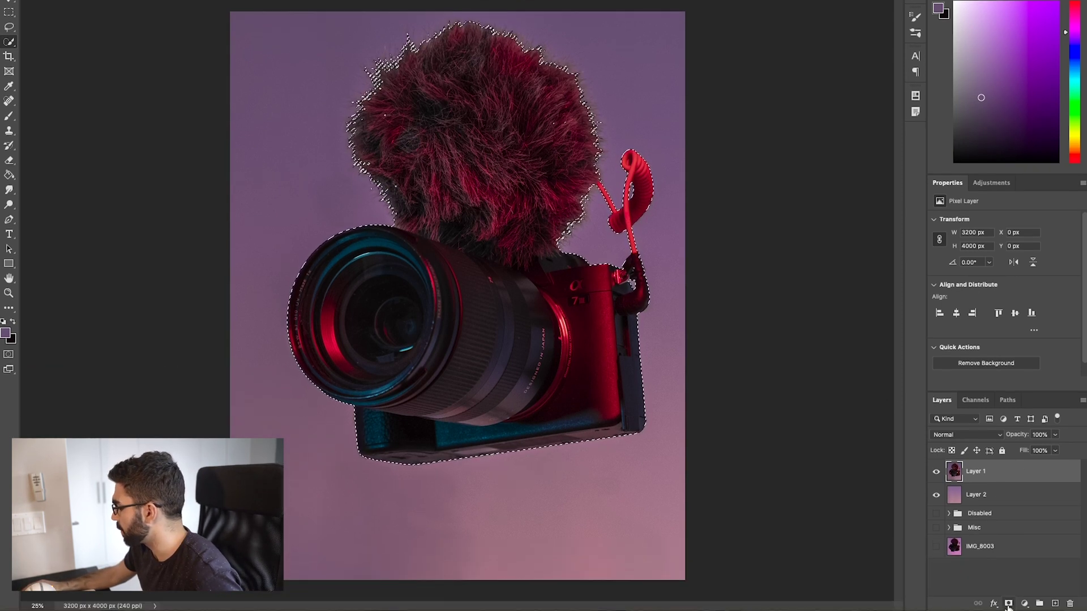
click(1008, 604)
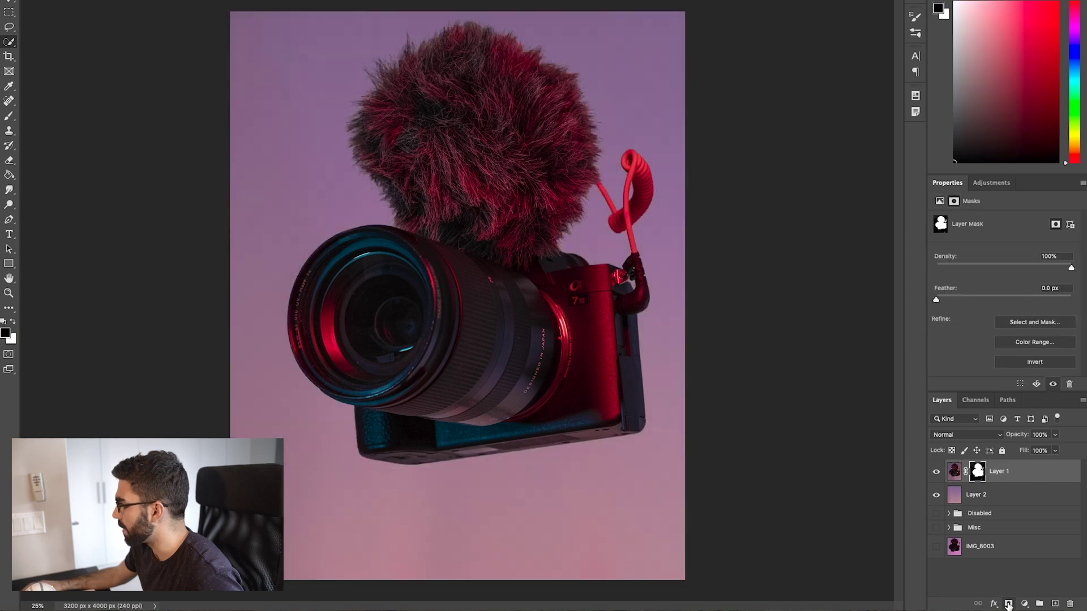
click(936, 494)
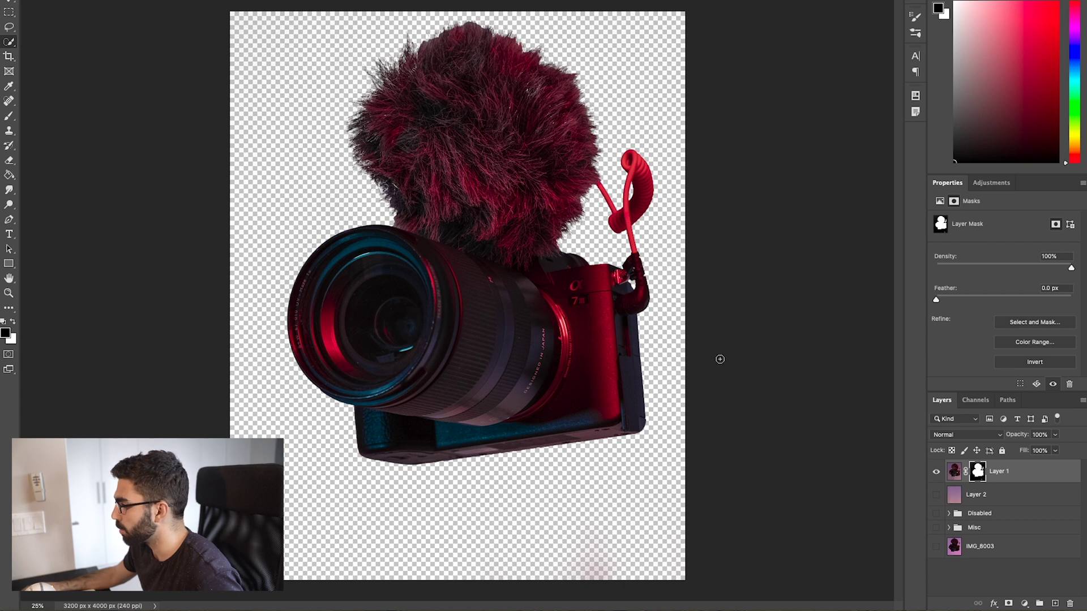
Step: Refine Layer 1's mask in Select and Mask with Radius 2 px, Smooth 12, Feather 2.2 px and Shift Edge -9%, output to a new layer
click(1035, 322)
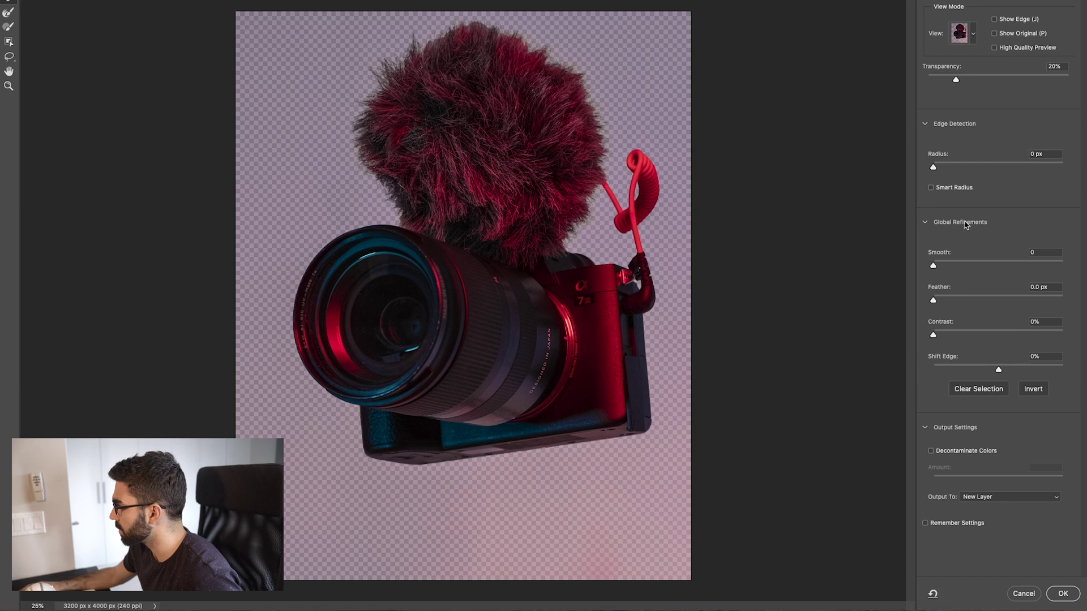
click(947, 166)
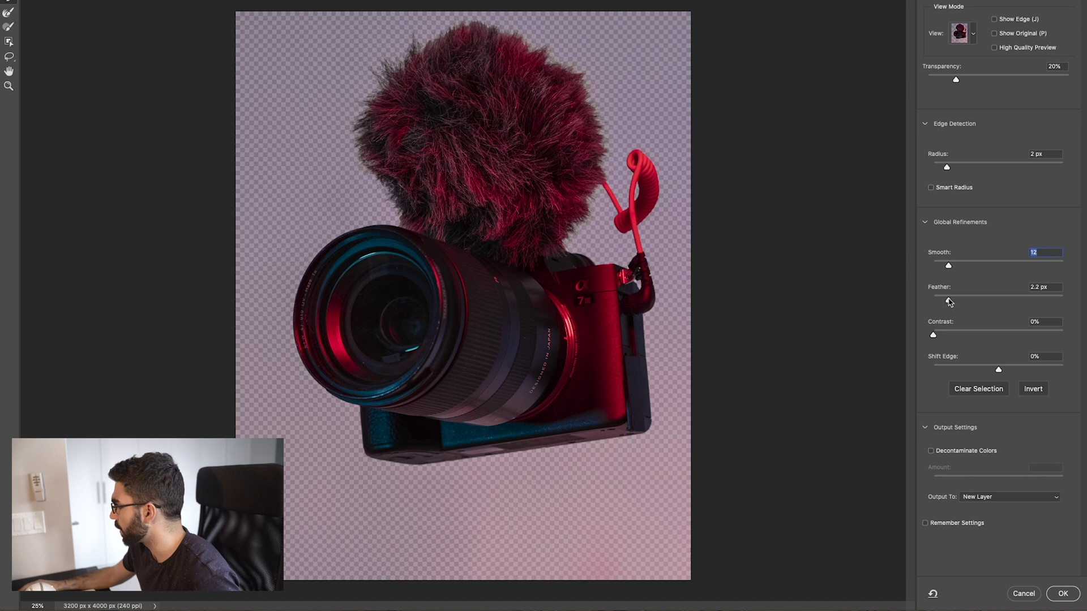
click(992, 371)
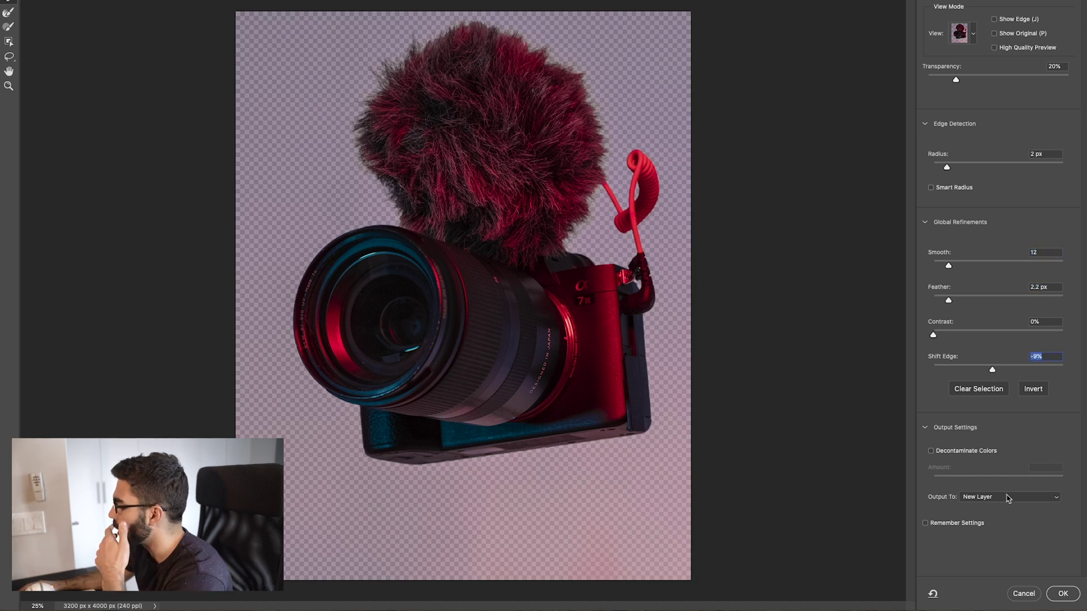
click(1063, 594)
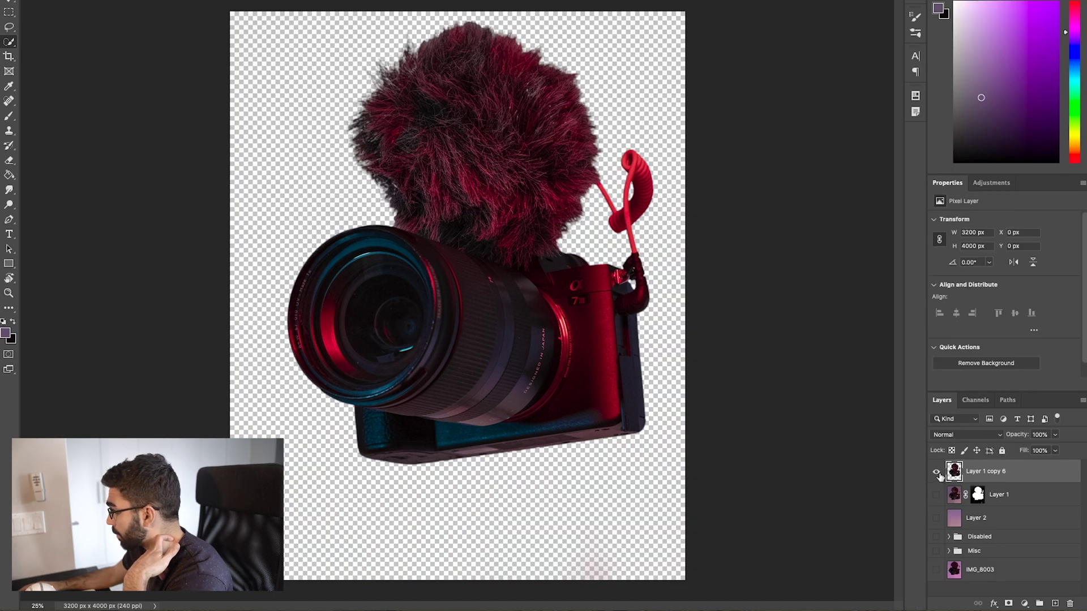
Step: Check the refined cutout by switching the visibility of Layer 1 copy 6 off and on
click(937, 473)
click(936, 473)
click(937, 474)
click(937, 473)
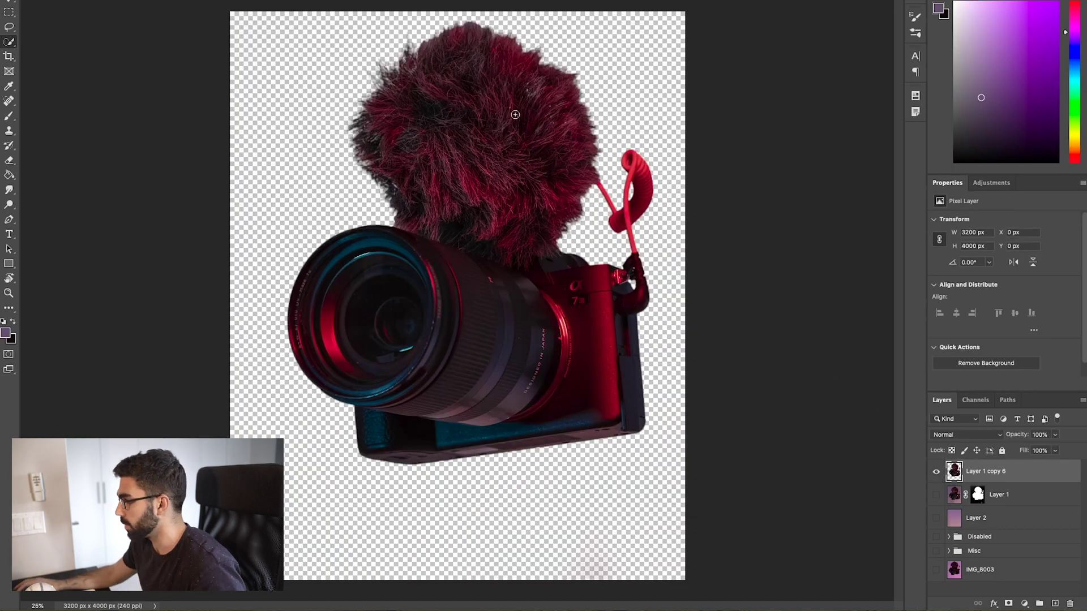
Step: Cover the faded patches in the upper fur of the microphone cover with the Clone Stamp, using a brush at 14% hardness
scroll(535, 140, up, 4)
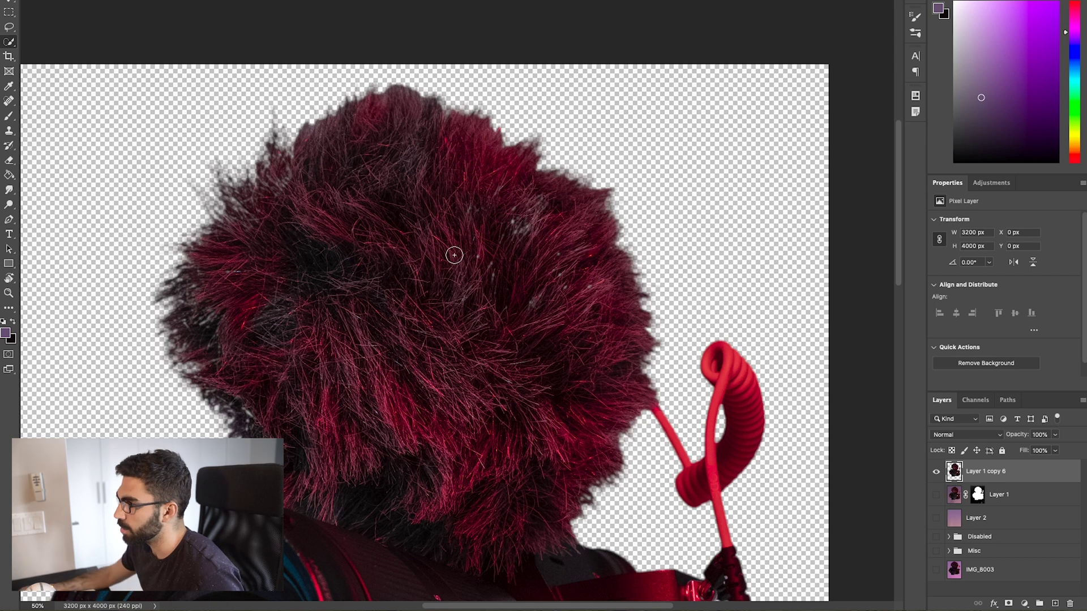
key(s)
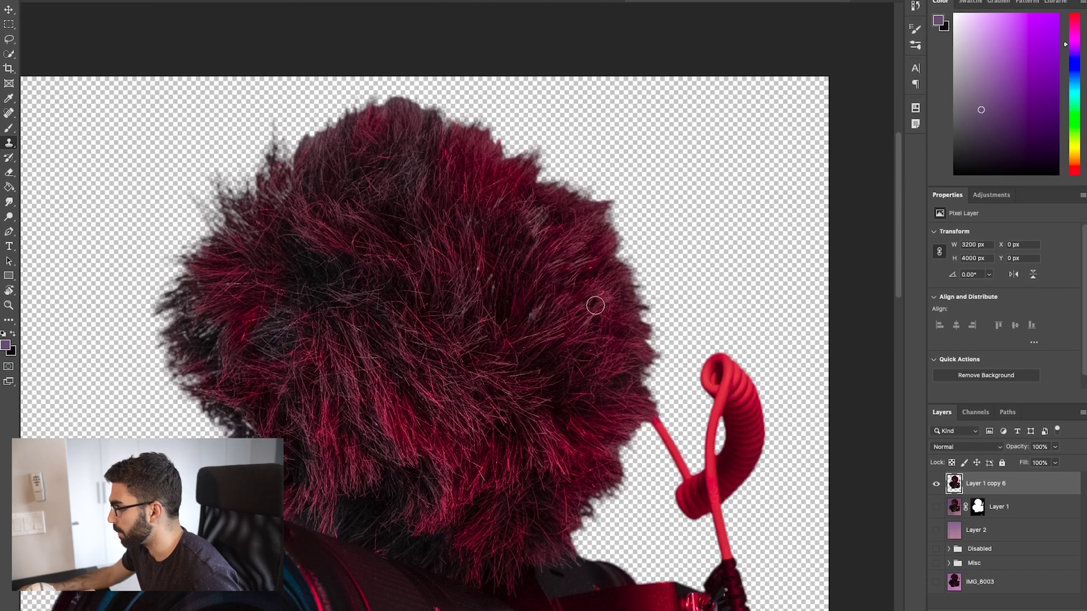
click(40, 1)
drag(81, 18, 71, 42)
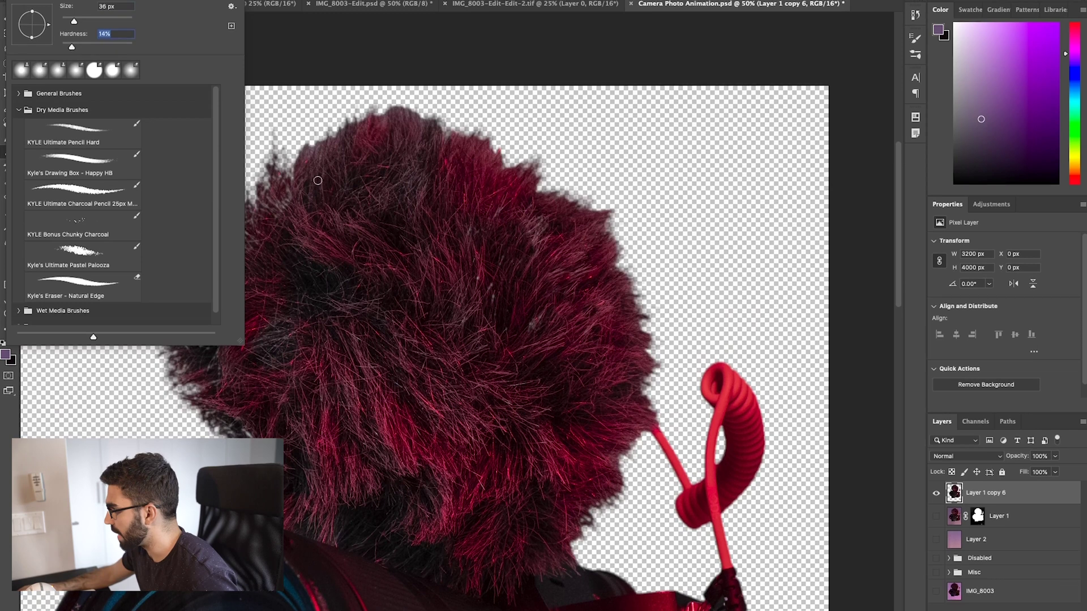
click(482, 291)
alt+click(469, 235)
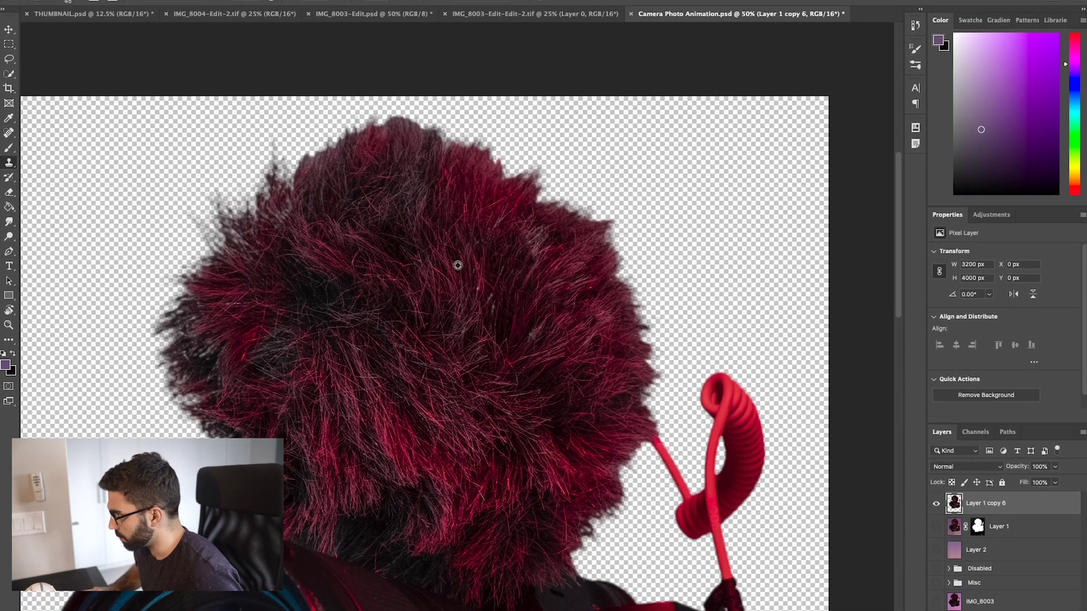
drag(477, 283, 462, 318)
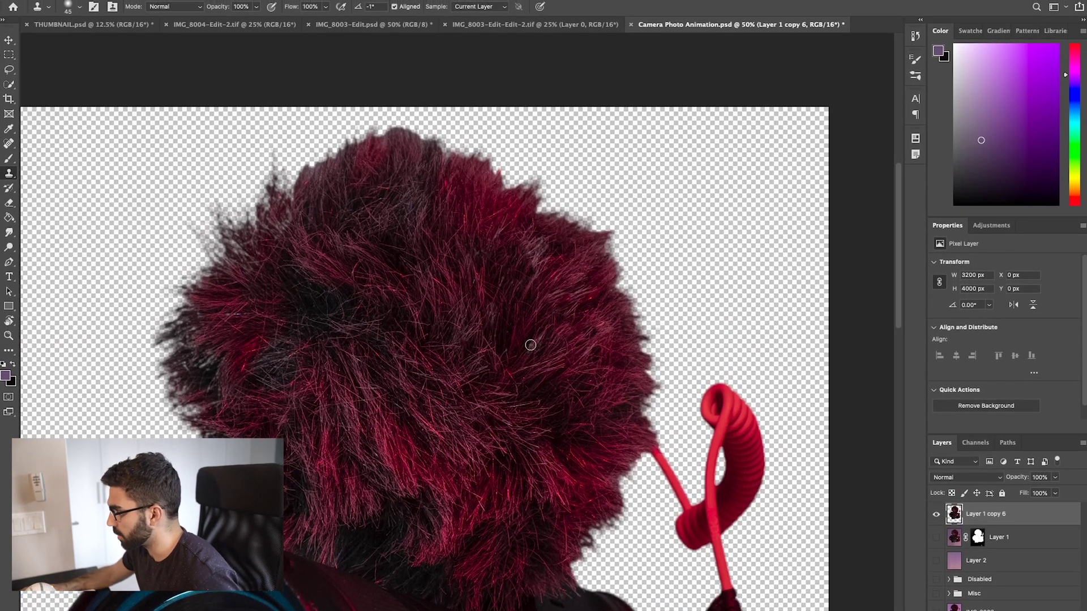
Step: Clone fur over the faded patches on the left side of the microphone cover, enlarging the Clone Stamp brush to 90 px
alt+click(372, 364)
drag(238, 333, 269, 357)
mouse_move(296, 427)
mouse_down()
mouse_move(413, 411)
mouse_move(402, 411)
mouse_move(407, 326)
mouse_up()
key(bracketright)
key(bracketright)
key(bracketright)
key(super+plus)
drag(338, 333, 403, 324)
key(bracketright)
key(bracketright)
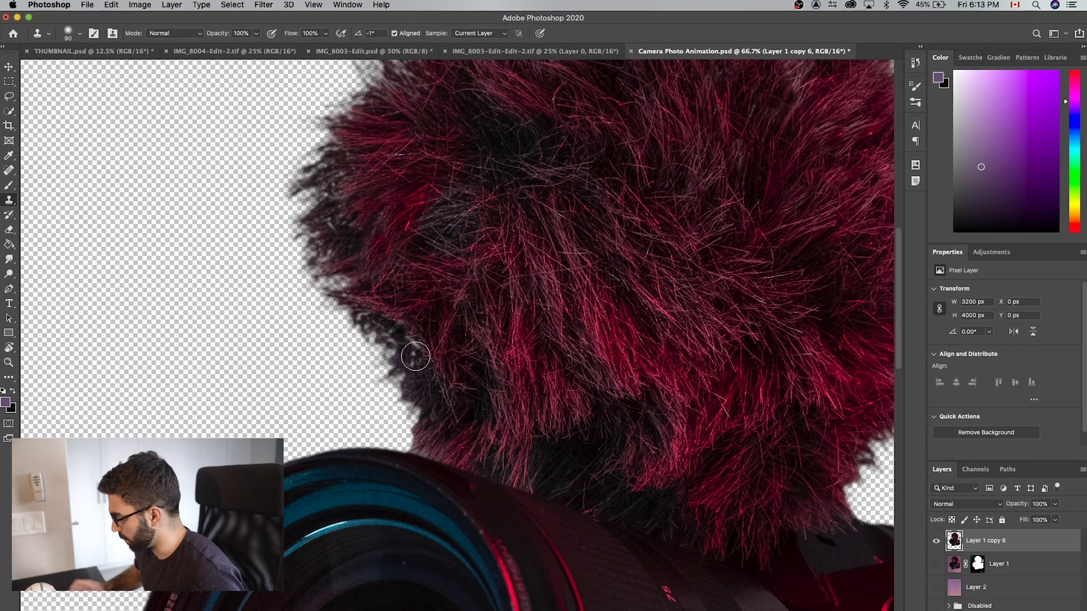
alt+click(342, 247)
drag(344, 235, 335, 180)
drag(648, 253, 576, 336)
Step: Set up the Eraser with a 1500 px brush at 89% hardness for cleaning around the whole camera
key(super+minus)
key(super+minus)
key(super+minus)
key(super+minus)
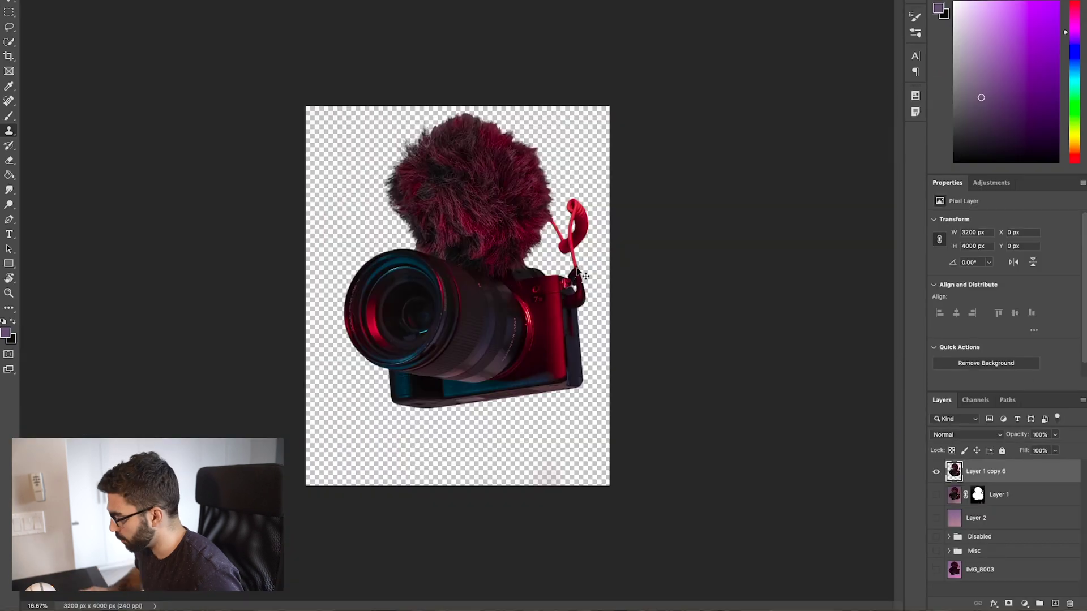
key(ctrl+plus)
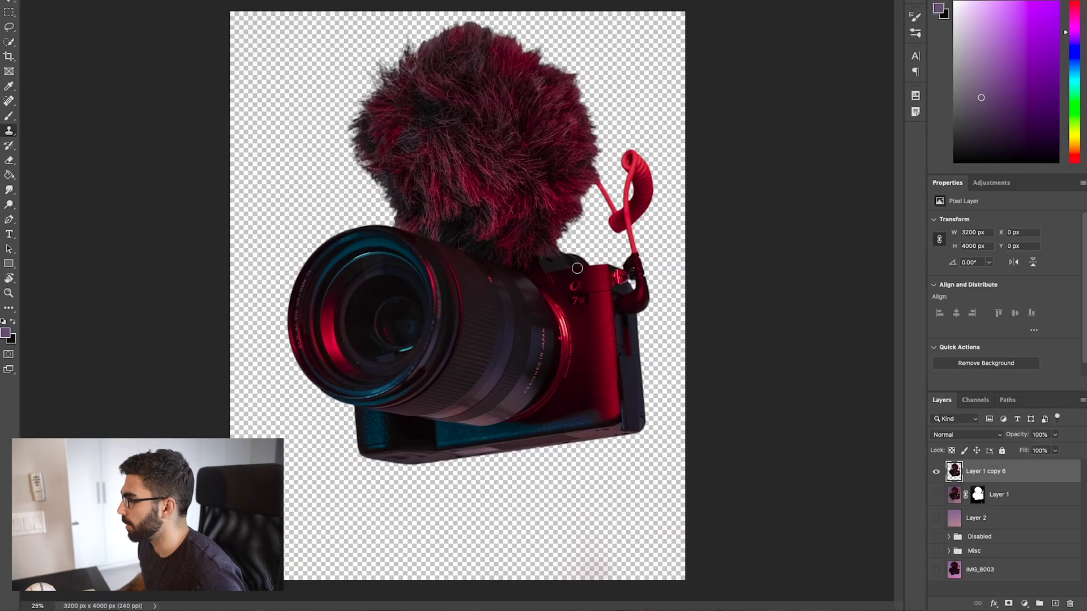
key(e)
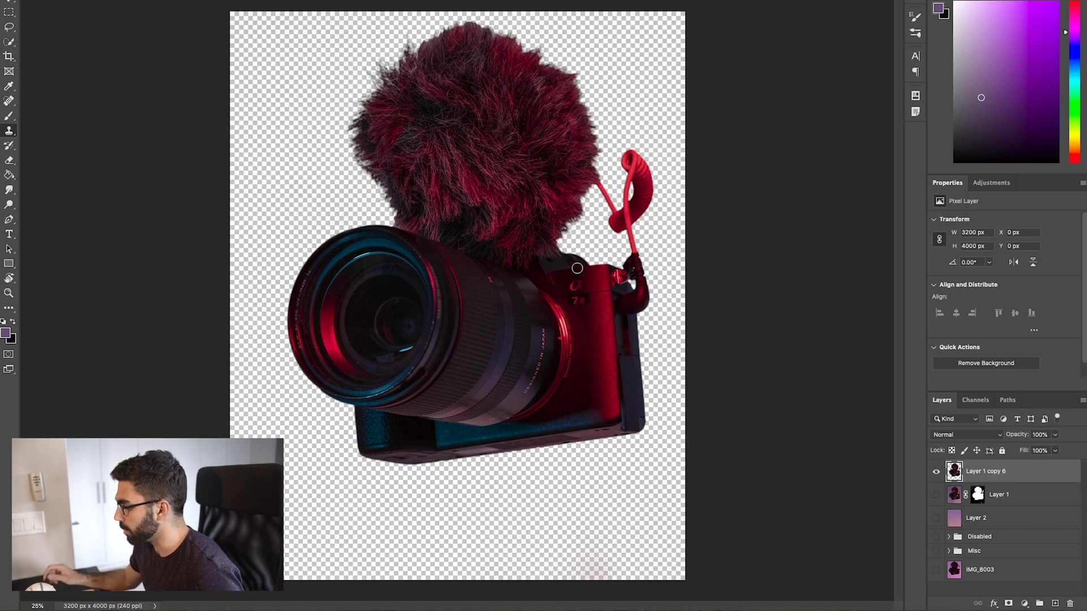
key(bracketright)
key(bracketright)
key(bracketright)
key(bracketright)
key(bracketright)
key(bracketright)
key(bracketright)
key(bracketright)
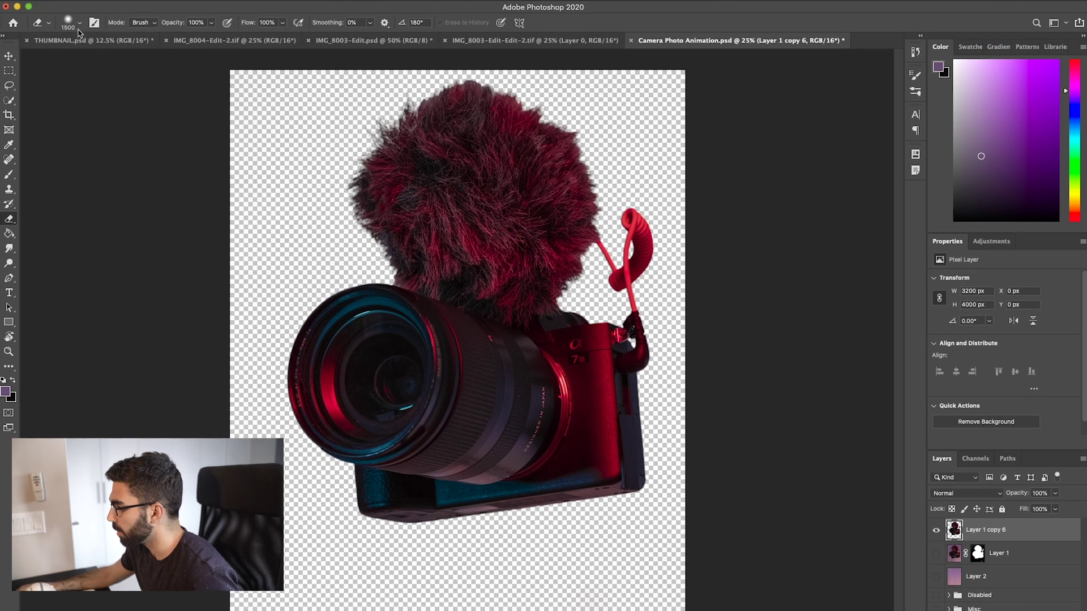
click(80, 24)
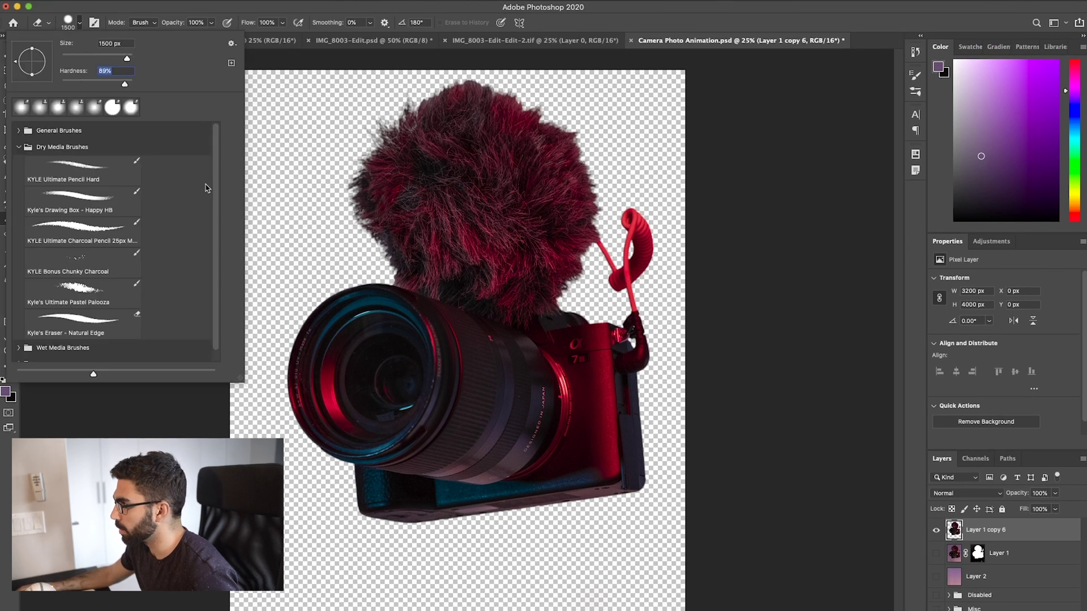
key(Return)
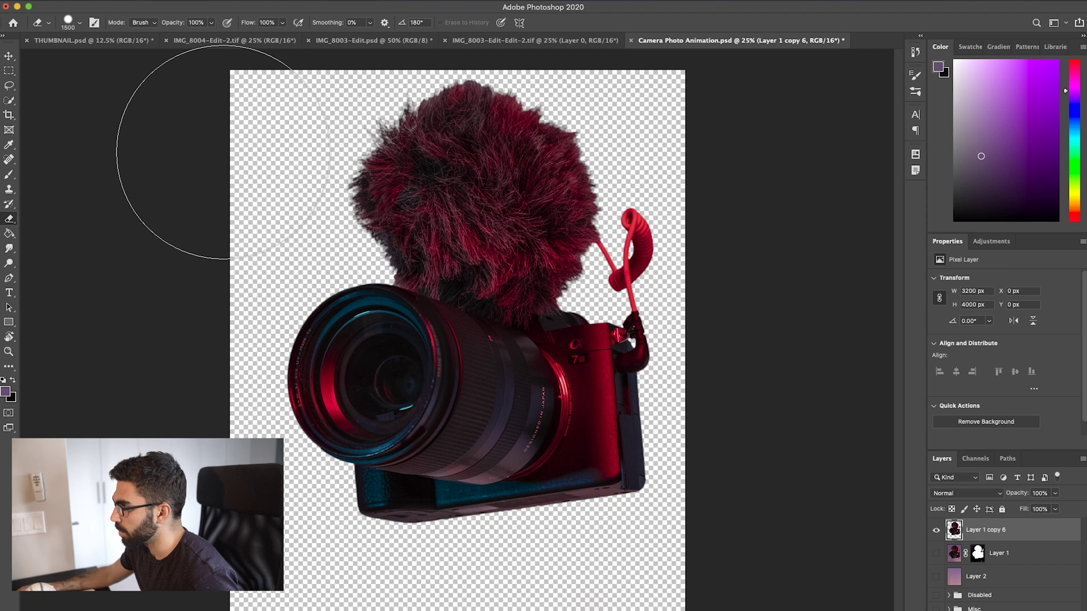
Step: Erase the leftover background residue around the camera on Layer 1 copy 6, using a 600 px Eraser brush and reducing it to 400 px
key(bracketleft)
key(bracketleft)
key(bracketleft)
key(bracketleft)
key(bracketleft)
key(bracketleft)
key(bracketleft)
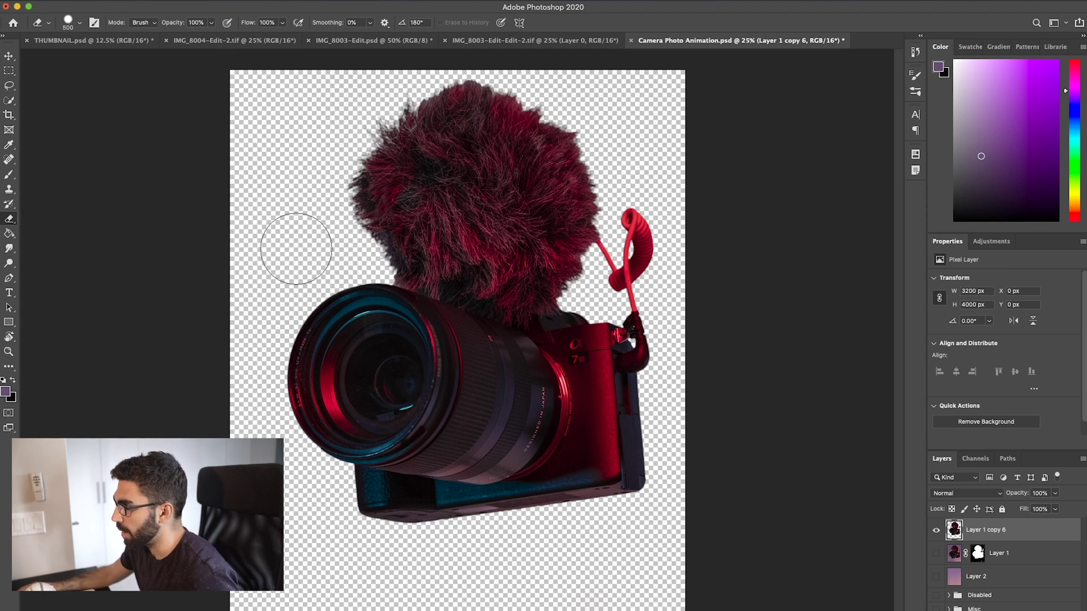
key(bracketright)
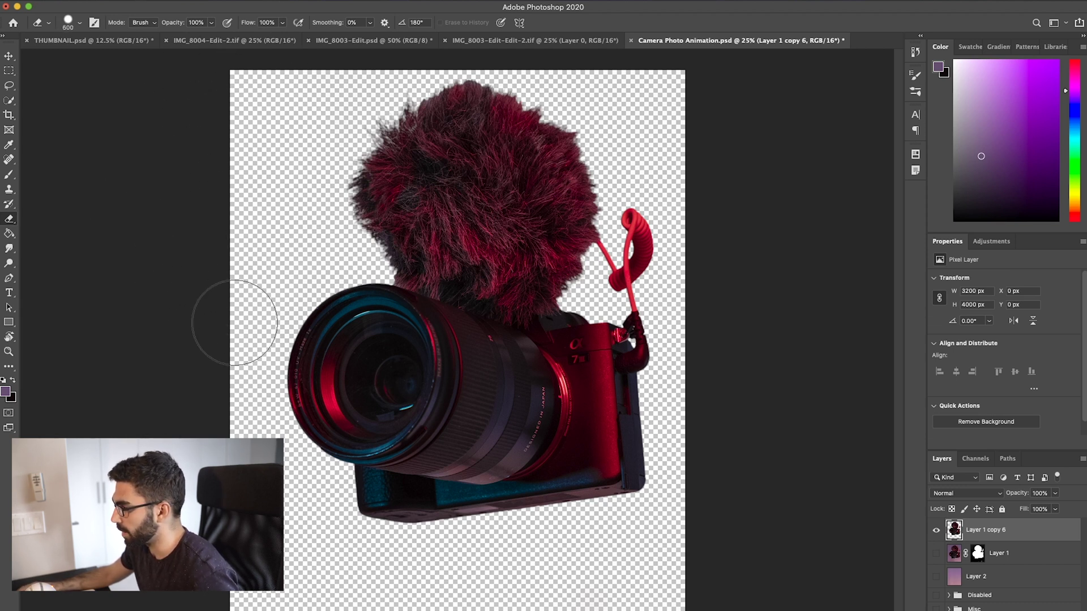
mouse_move(249, 610)
mouse_down()
mouse_move(352, 582)
mouse_move(589, 546)
mouse_move(644, 610)
mouse_up()
key(bracketleft)
key(bracketleft)
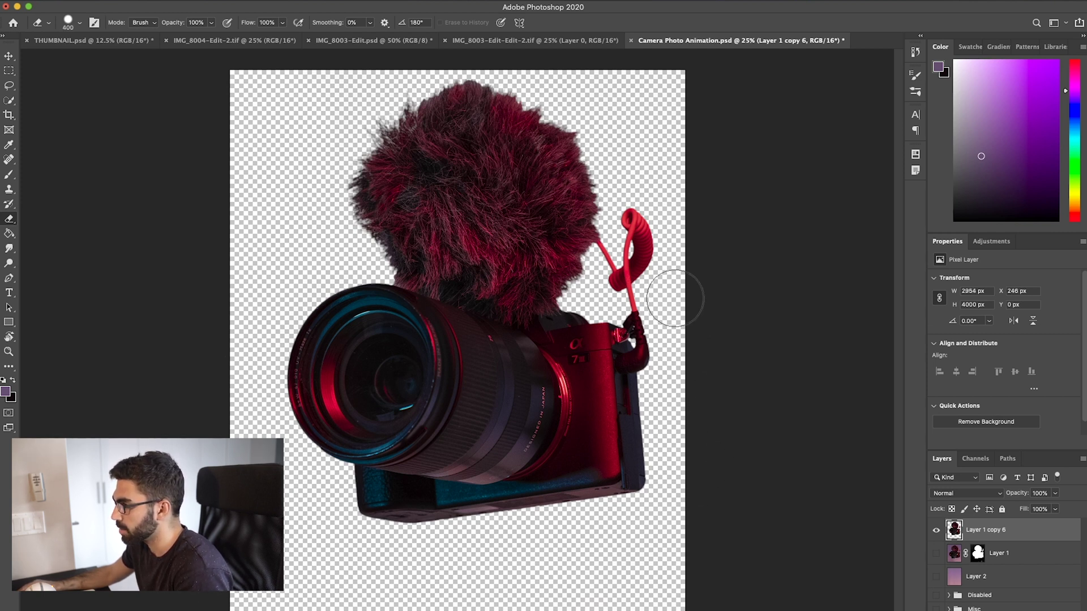
key(bracketleft)
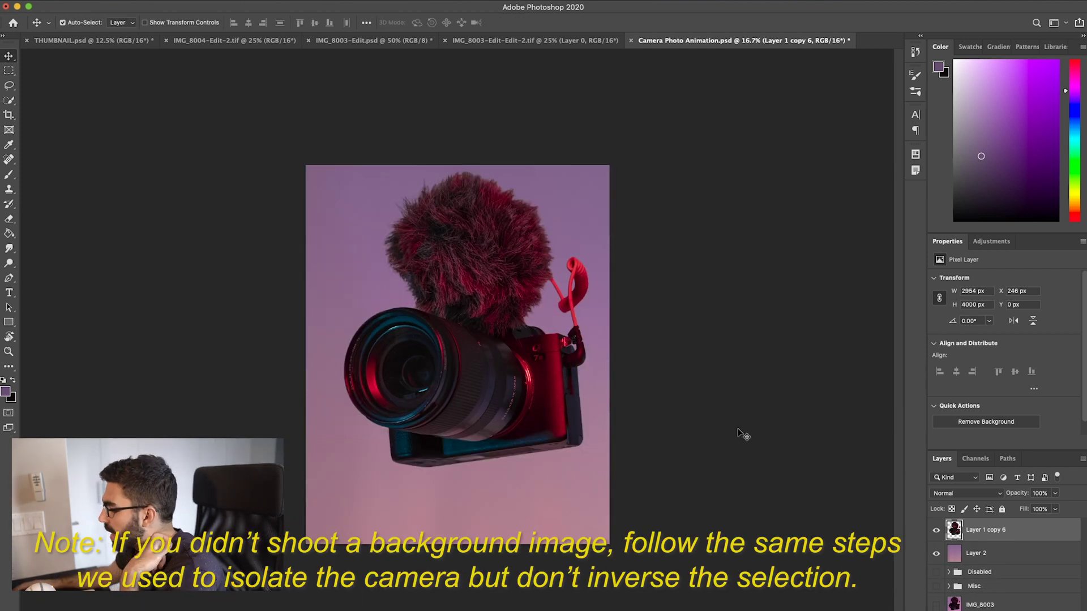
Step: Inspect the isolated camera and the plain background separately by toggling the visibility of Layer 1 copy 6 and Layer 2
click(938, 531)
click(938, 531)
click(937, 531)
click(1009, 561)
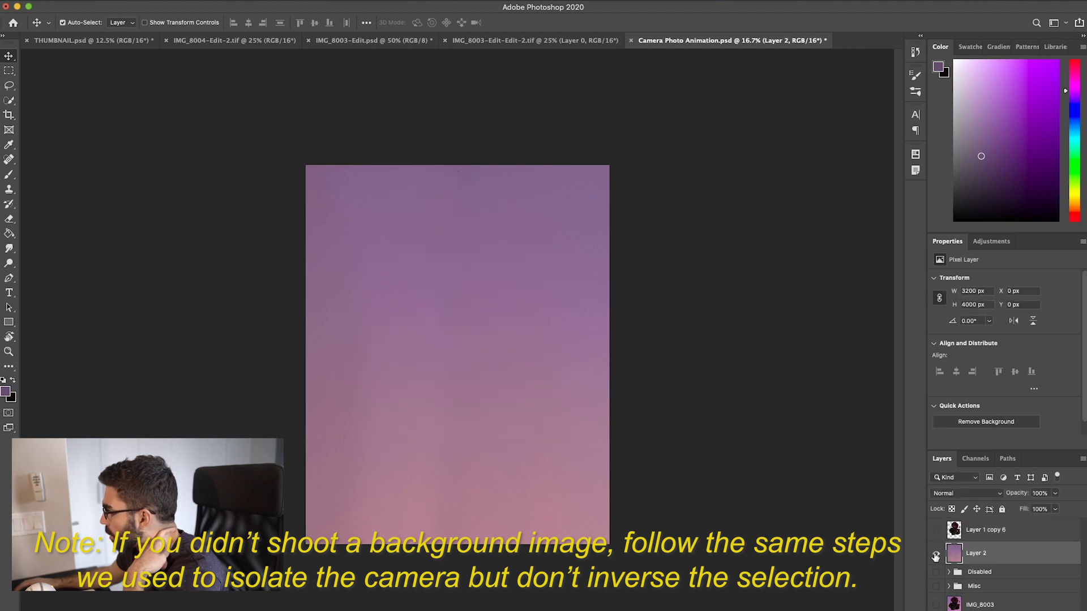
click(936, 554)
click(937, 555)
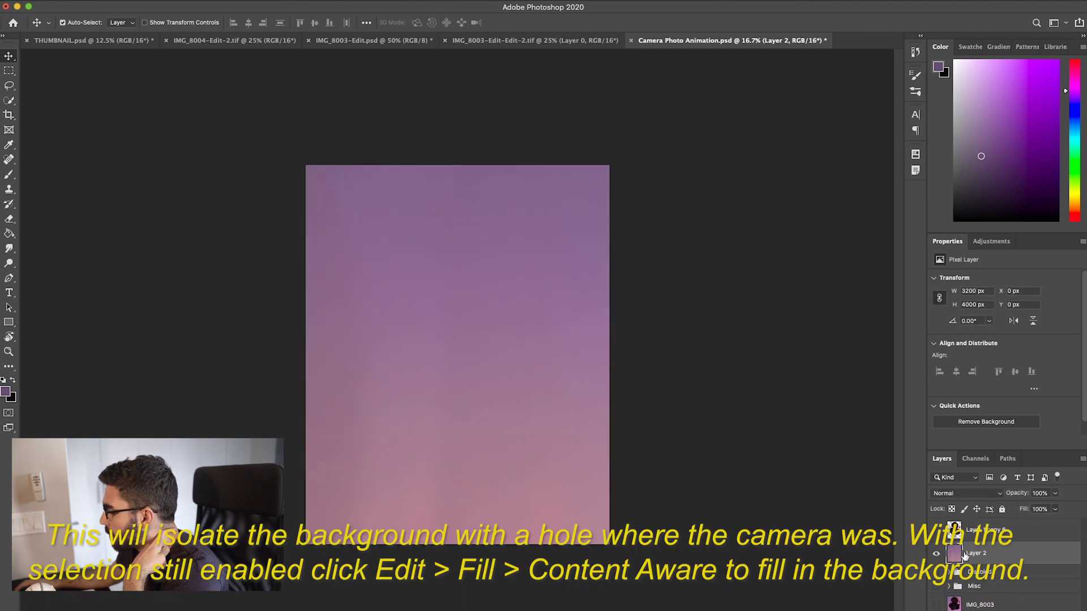
click(937, 531)
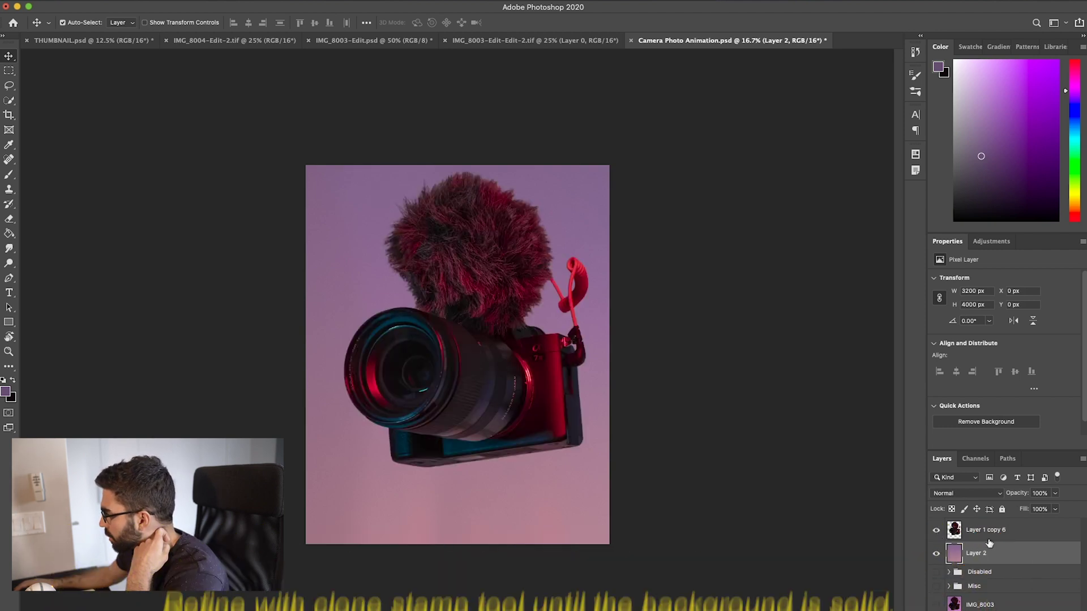
Step: Save a copy of the document on the computer as Camera Photo Animation Tutorial.psd in the Tutorial Files folder
click(987, 530)
click(995, 554)
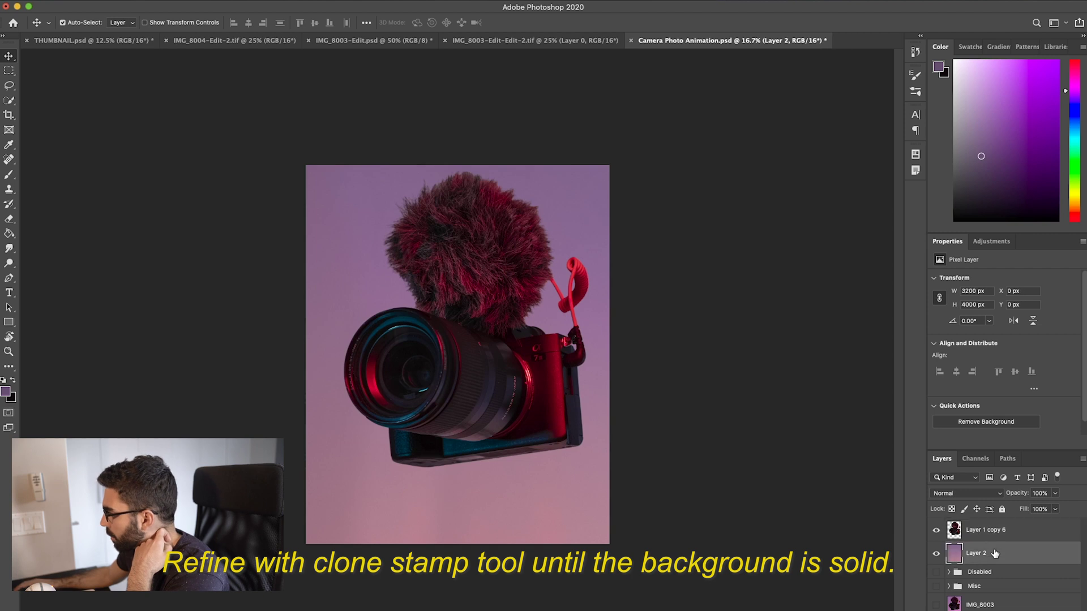
click(738, 432)
click(91, 1)
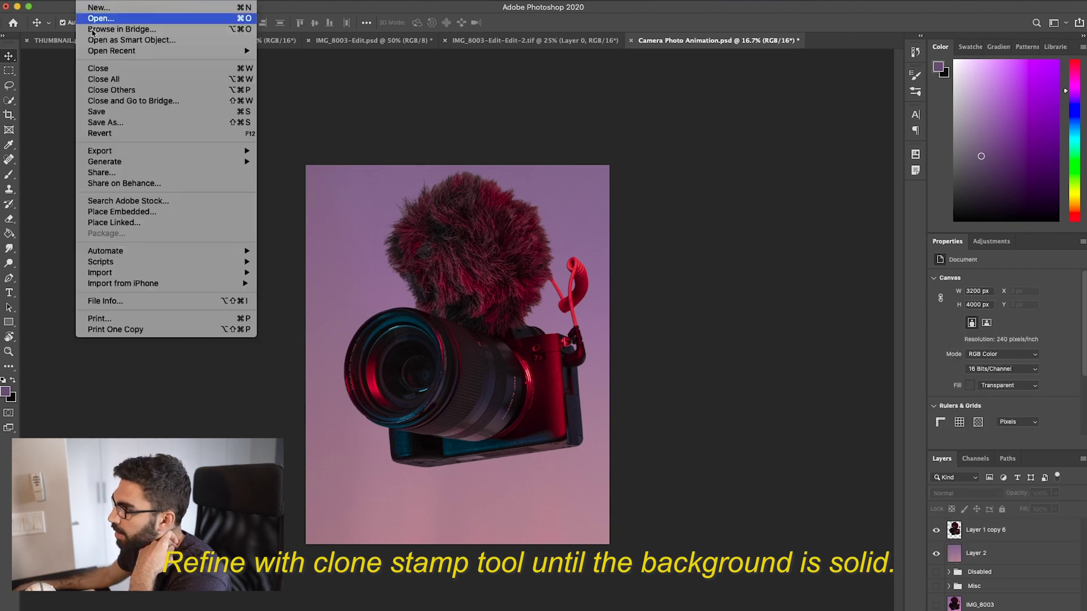
click(113, 123)
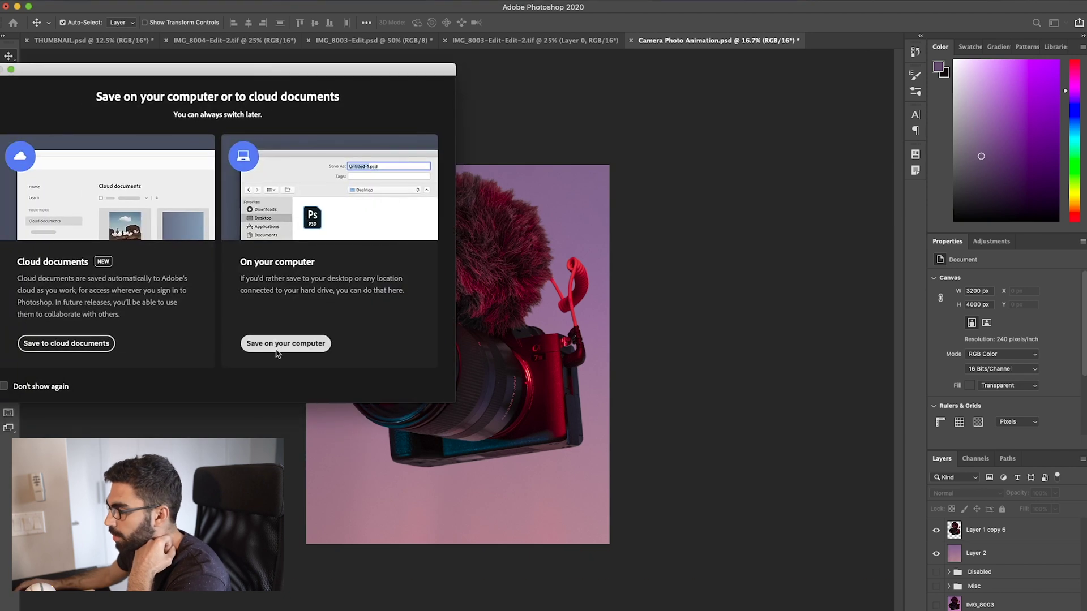
click(300, 342)
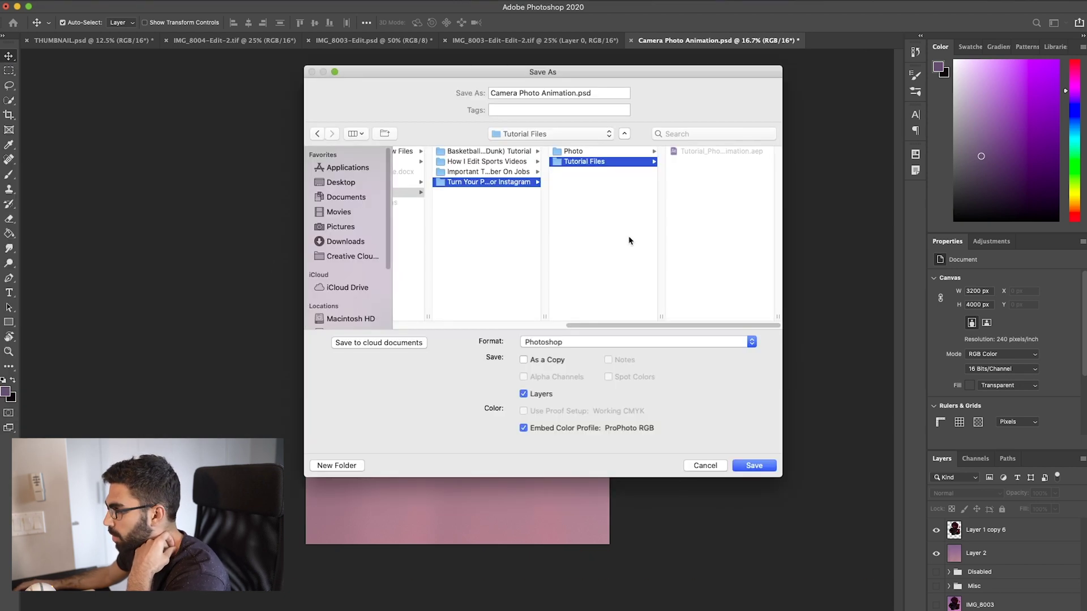
click(577, 93)
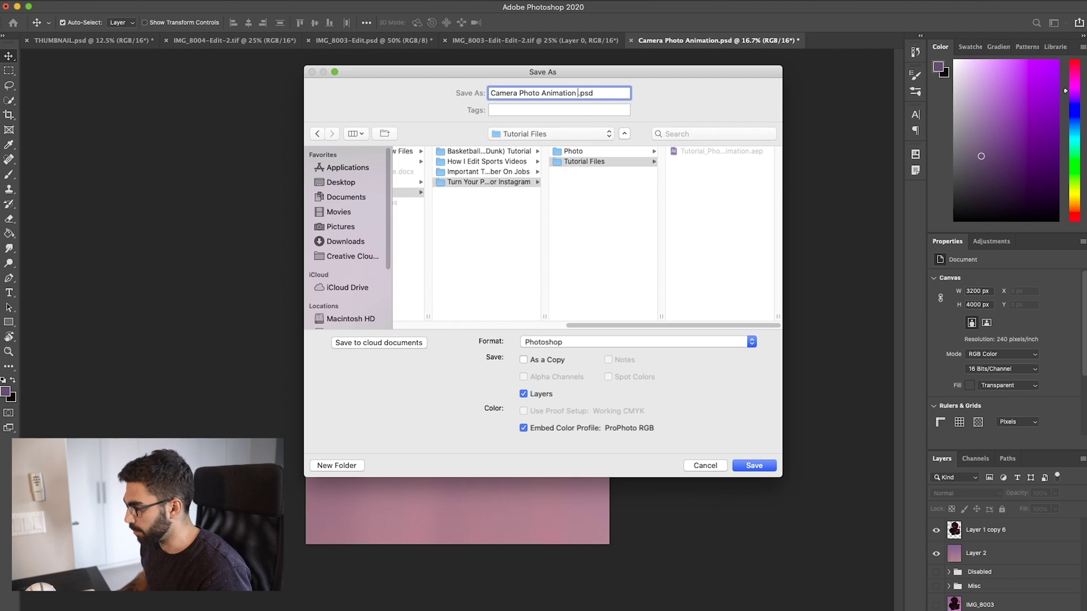
text(Tutorial)
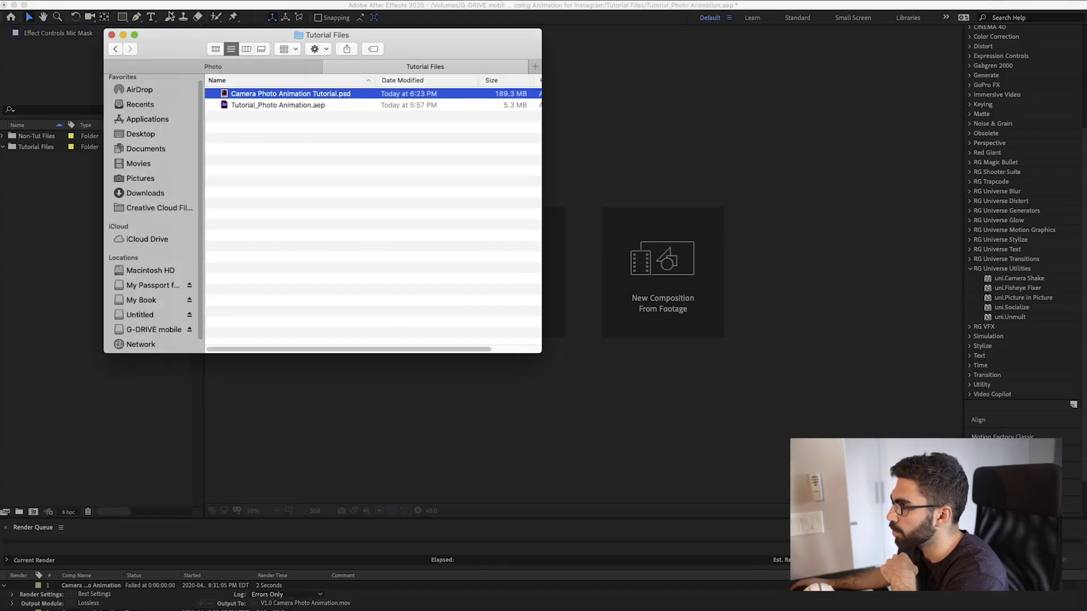
Step: In After Effects, import Camera Photo Animation Tutorial.psd from Finder as a Composition with Editable Layer Styles
drag(176, 47, 344, 42)
click(457, 189)
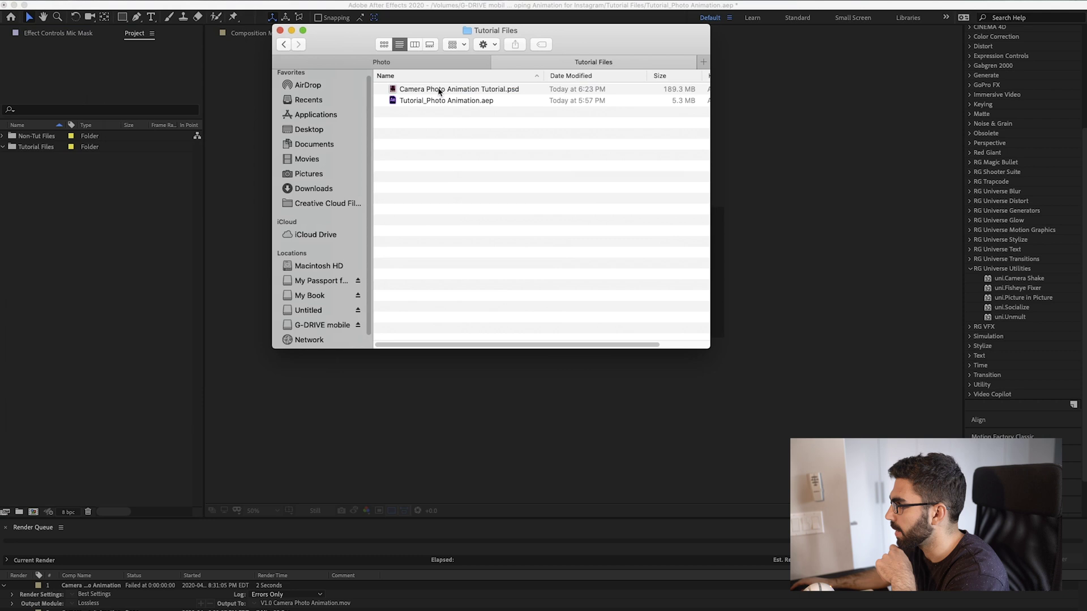
click(440, 90)
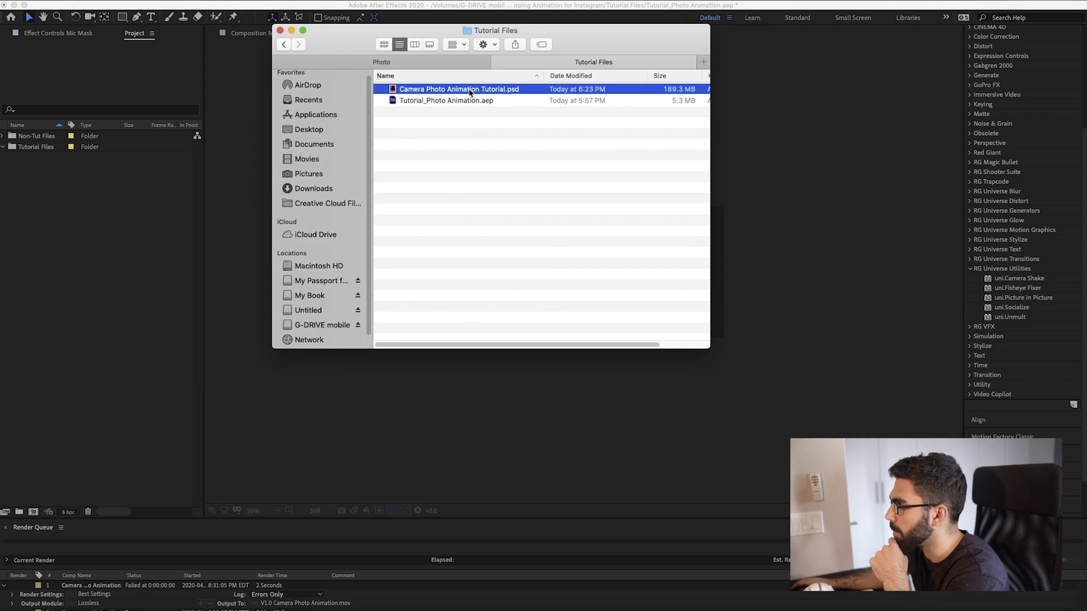
drag(456, 92, 82, 290)
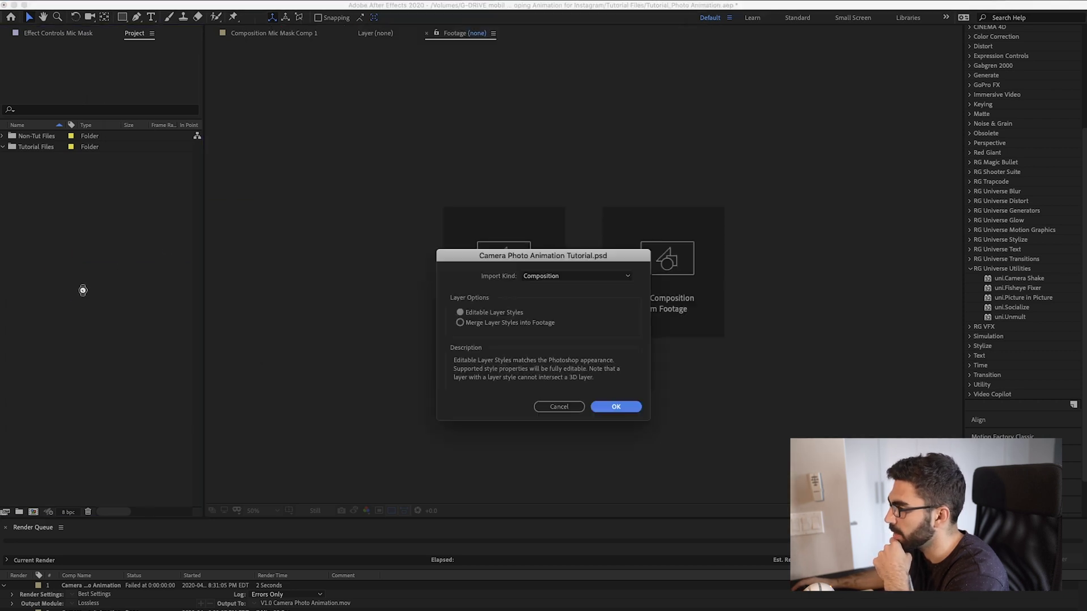
click(582, 277)
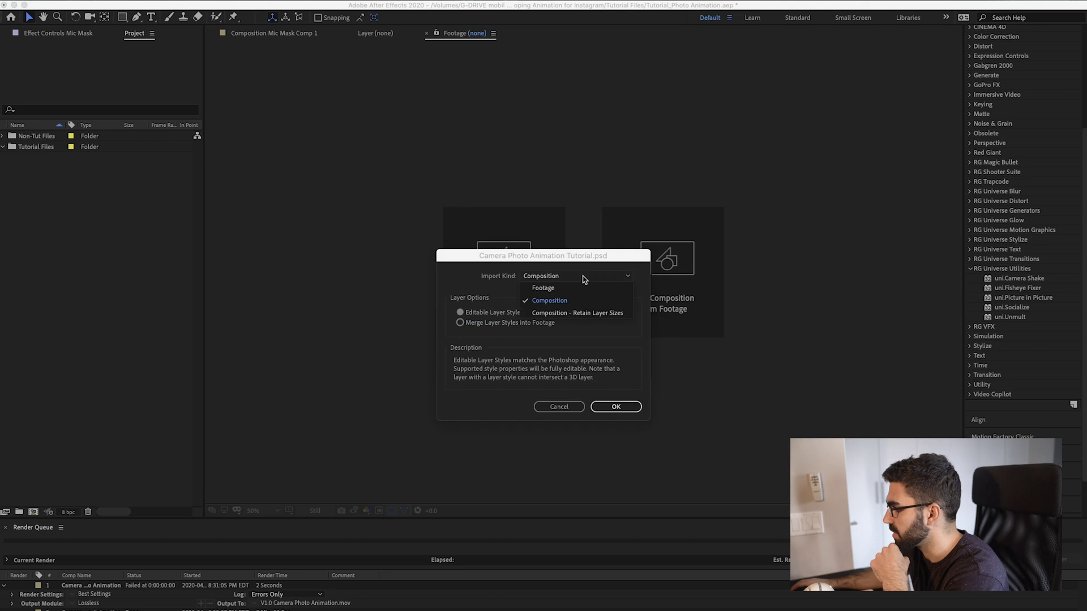
click(565, 304)
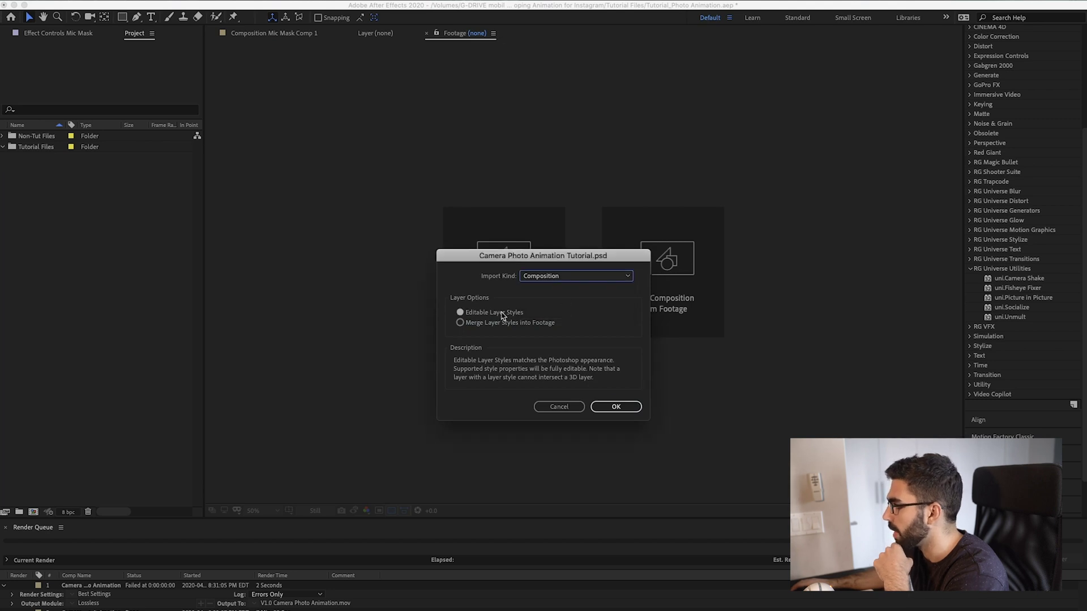
click(620, 409)
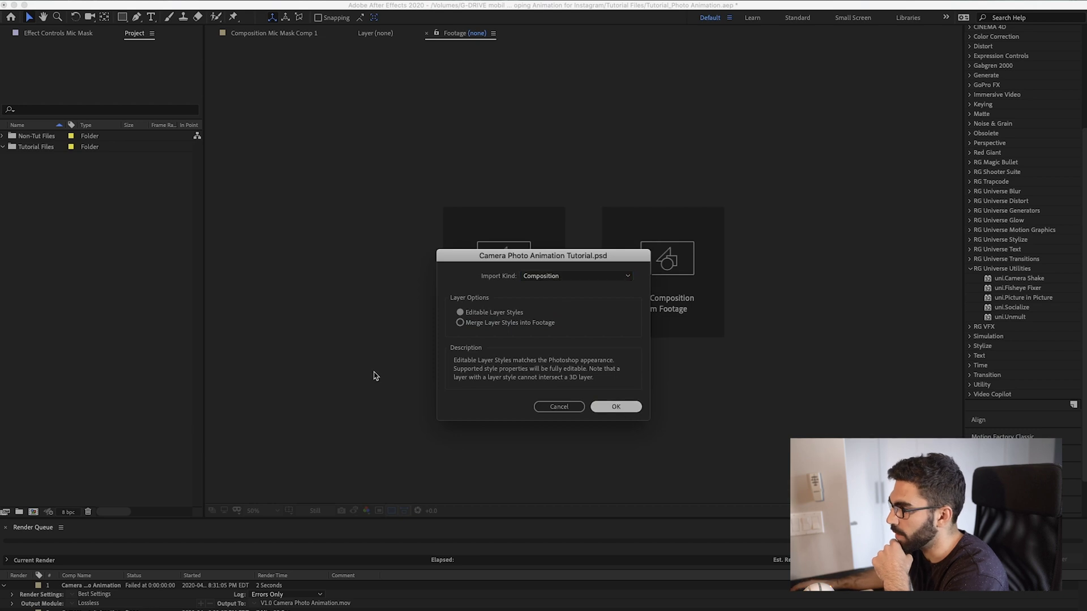
click(616, 407)
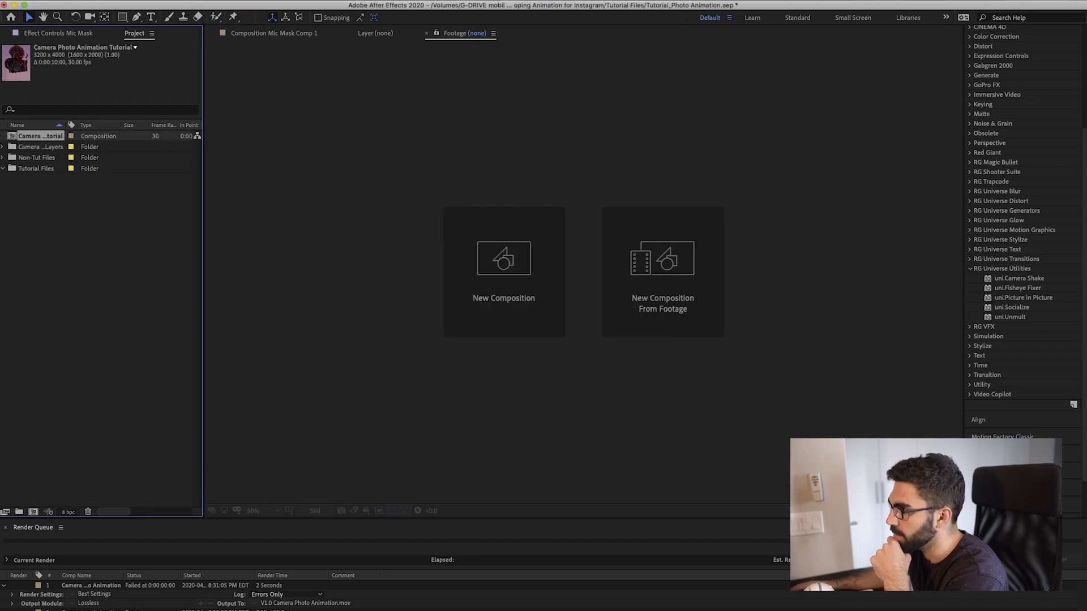
Step: Open the imported Camera Photo Animation Tutorial composition and review its two layers and their source files in the layers folder
double_click(14, 137)
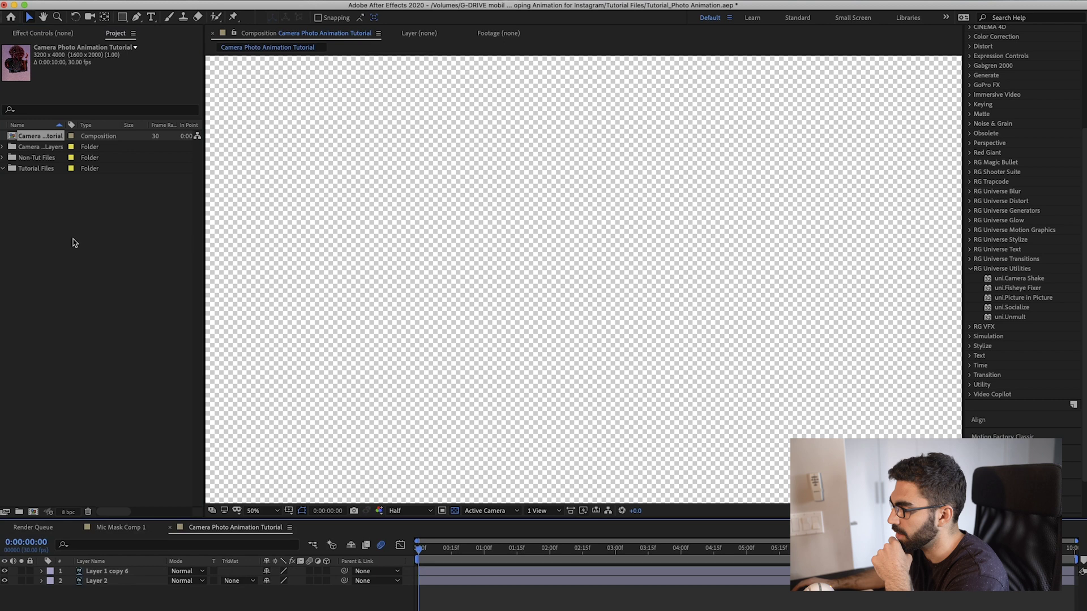
click(127, 583)
click(128, 573)
click(128, 599)
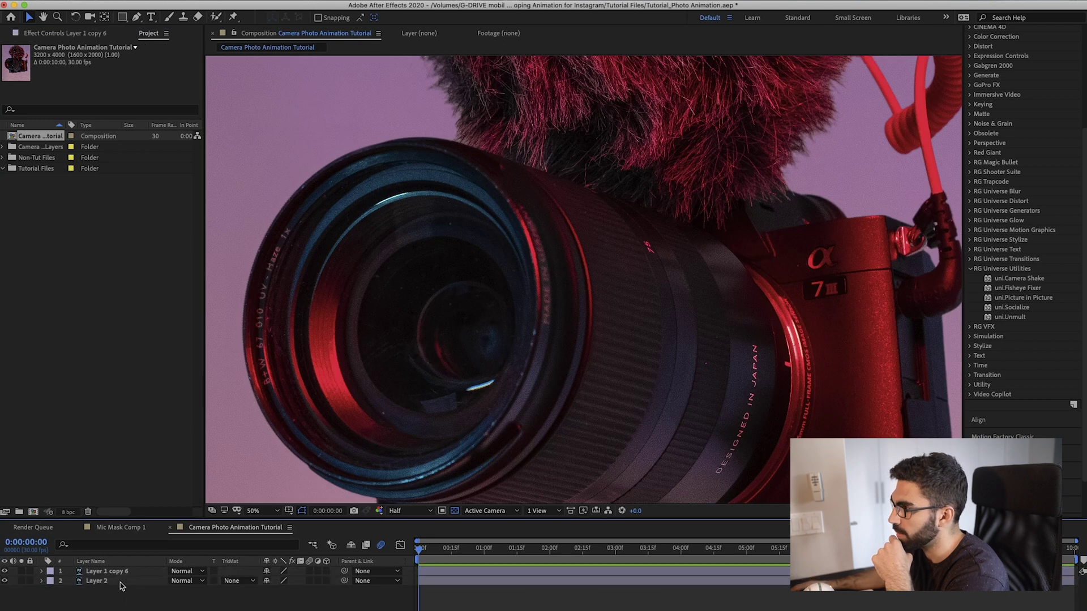
click(3, 148)
click(41, 149)
click(44, 158)
click(44, 168)
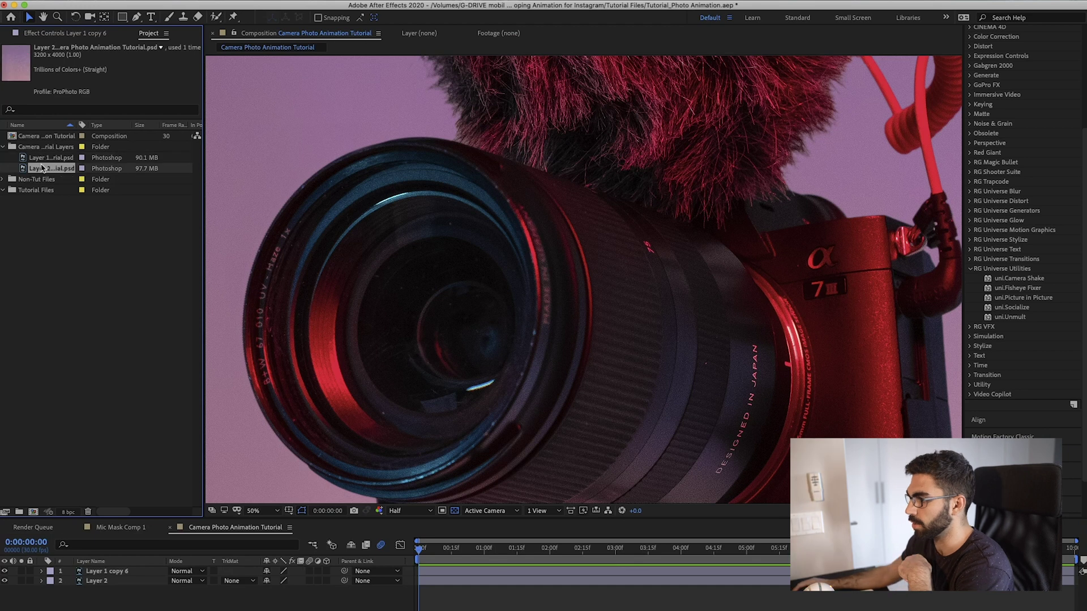
Step: Rename Layer 1 copy 6 as Camera and Layer 2 as Background, and save the project
click(121, 572)
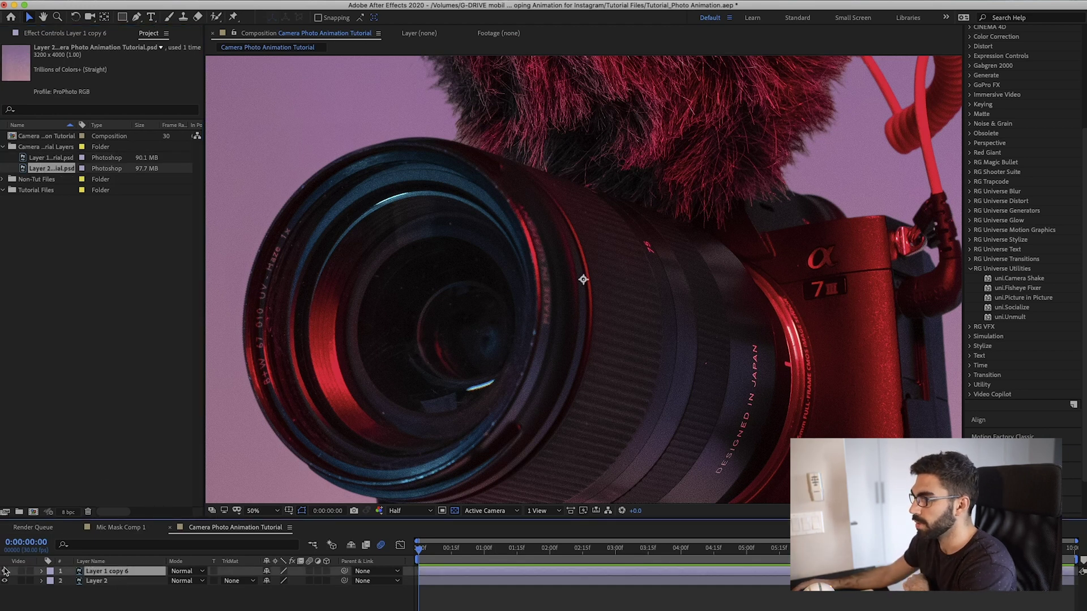
key(Return)
text(Camera)
key(Return)
key(ctrl+Down)
key(Return)
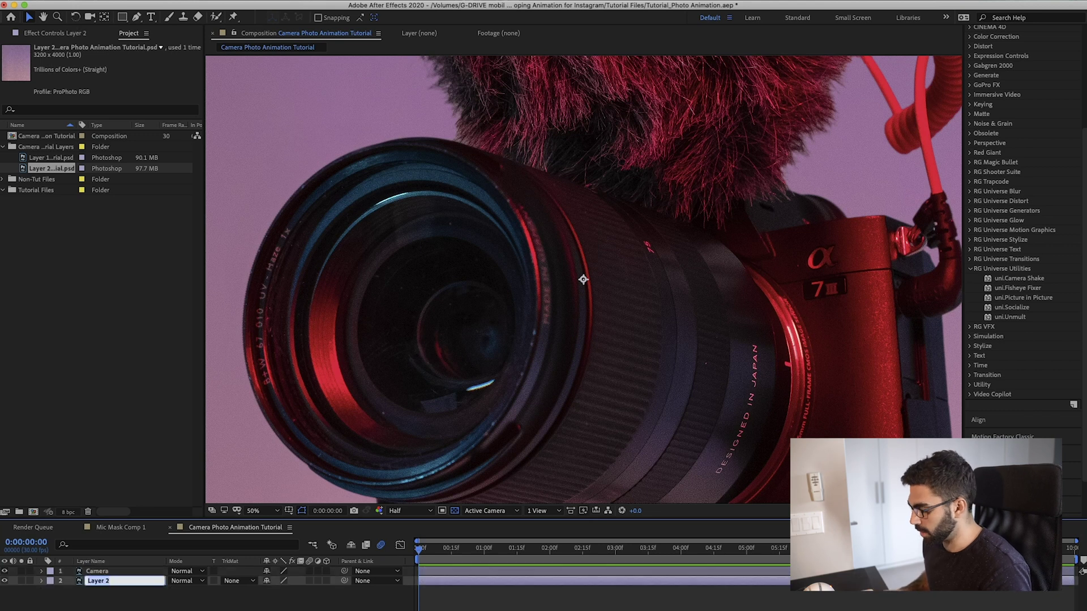
text(Background)
key(Return)
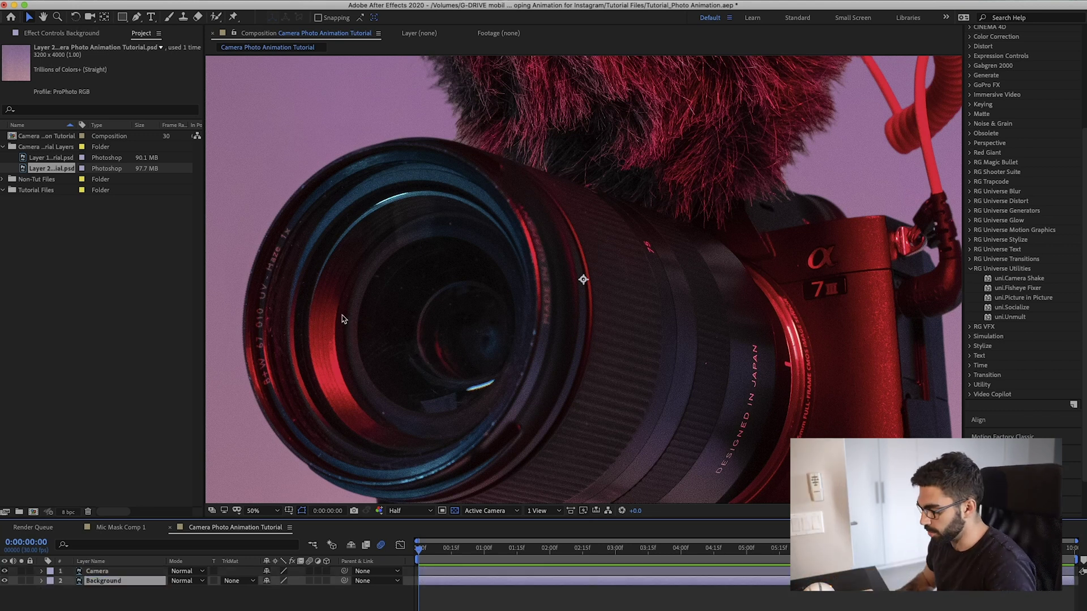
key(super+s)
Step: Set the composition size to 1080 px wide and 1350 px high
key(ctrl+k)
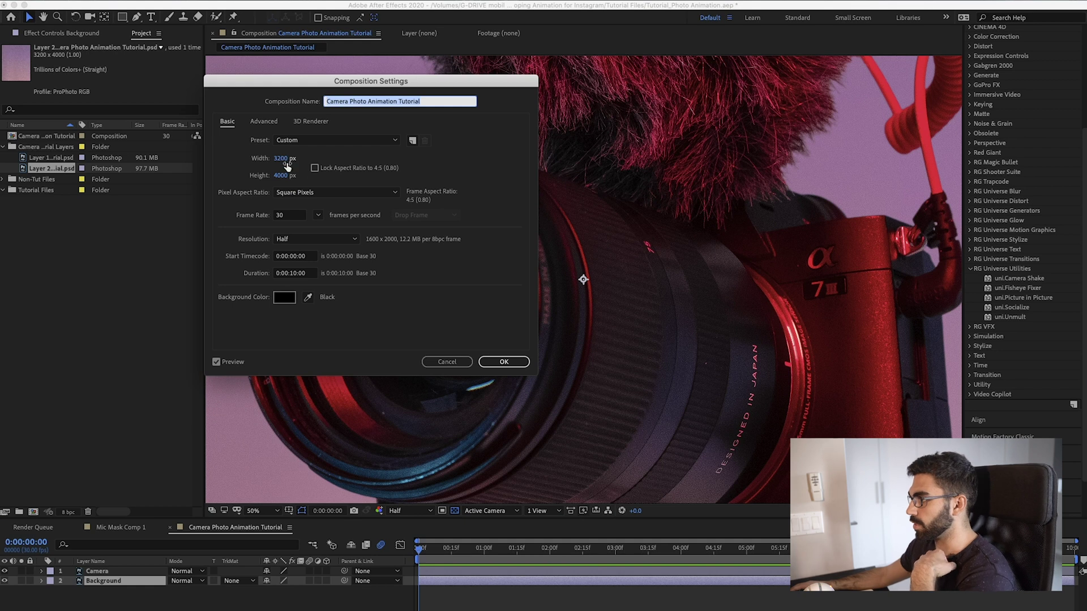
click(284, 159)
text(1080)
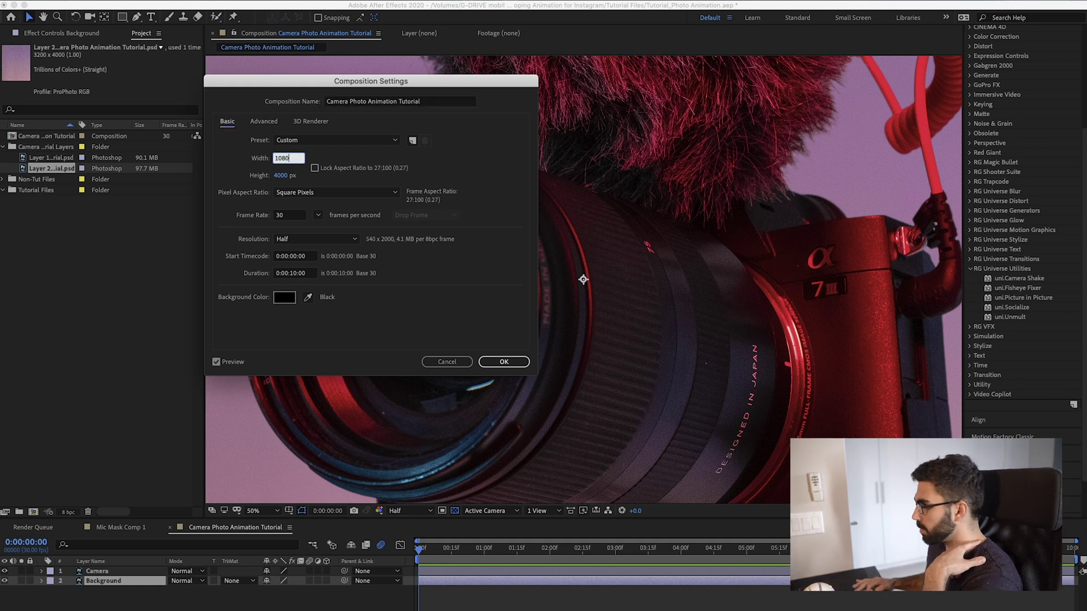
key(Tab)
text(1350)
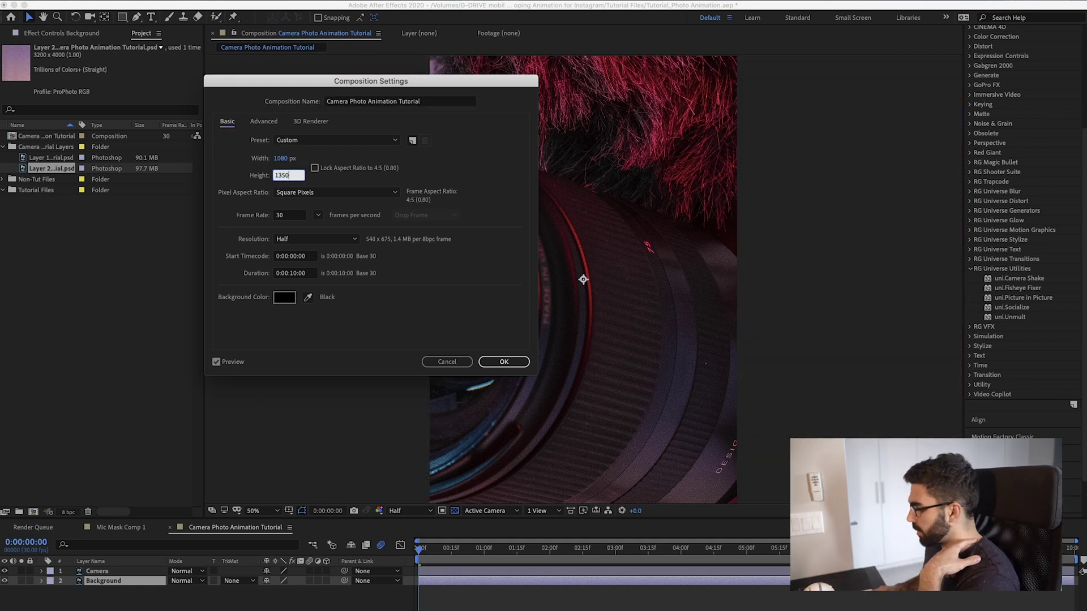
key(Return)
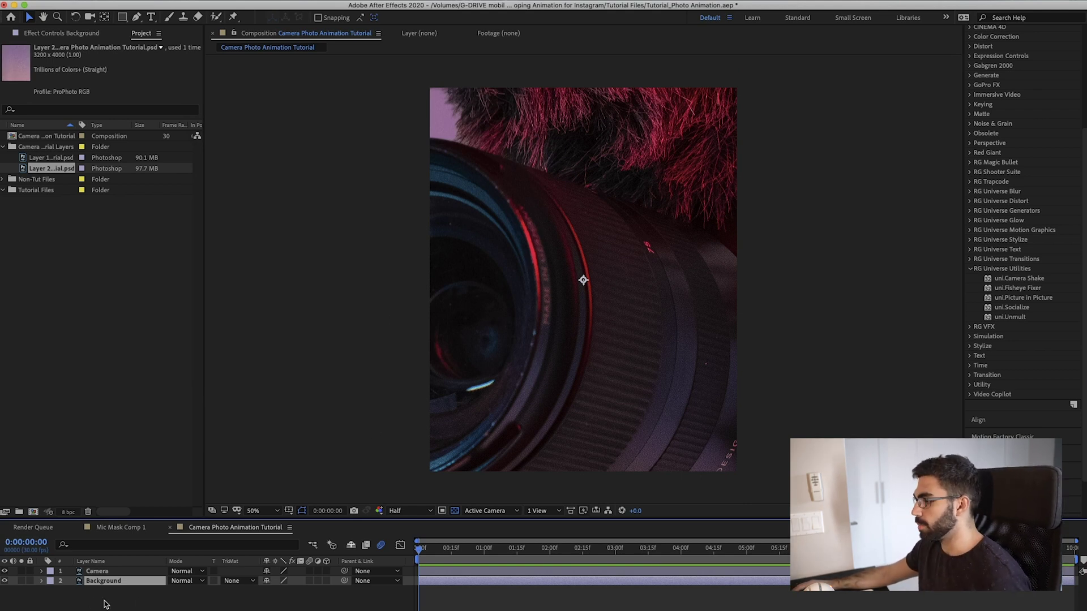
Step: Scale the Camera and Background layers together to 34% so the whole camera fits the frame
click(122, 588)
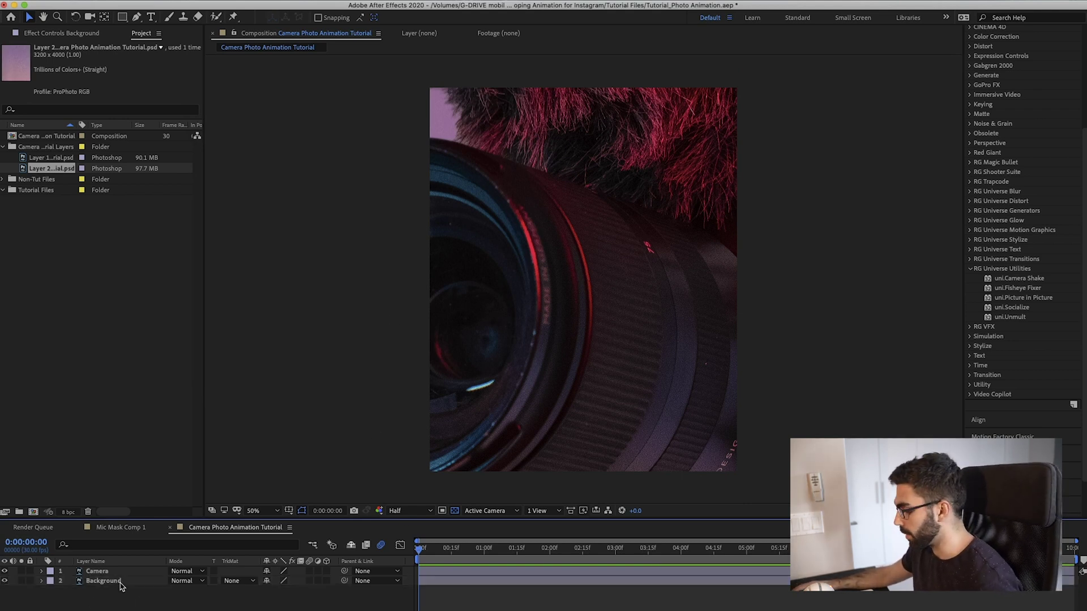
click(120, 583)
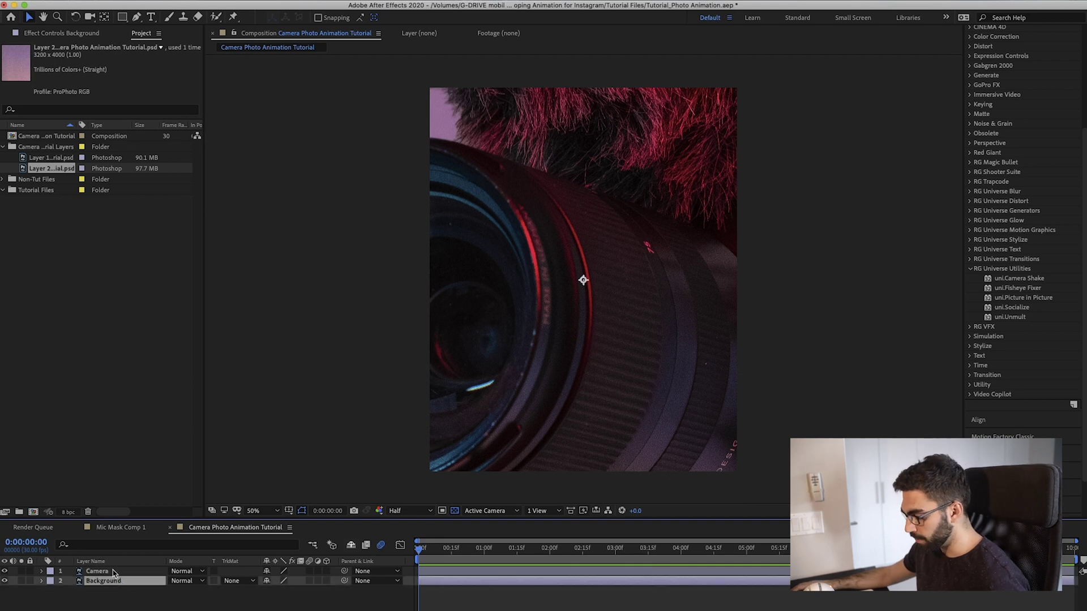
shift+click(114, 571)
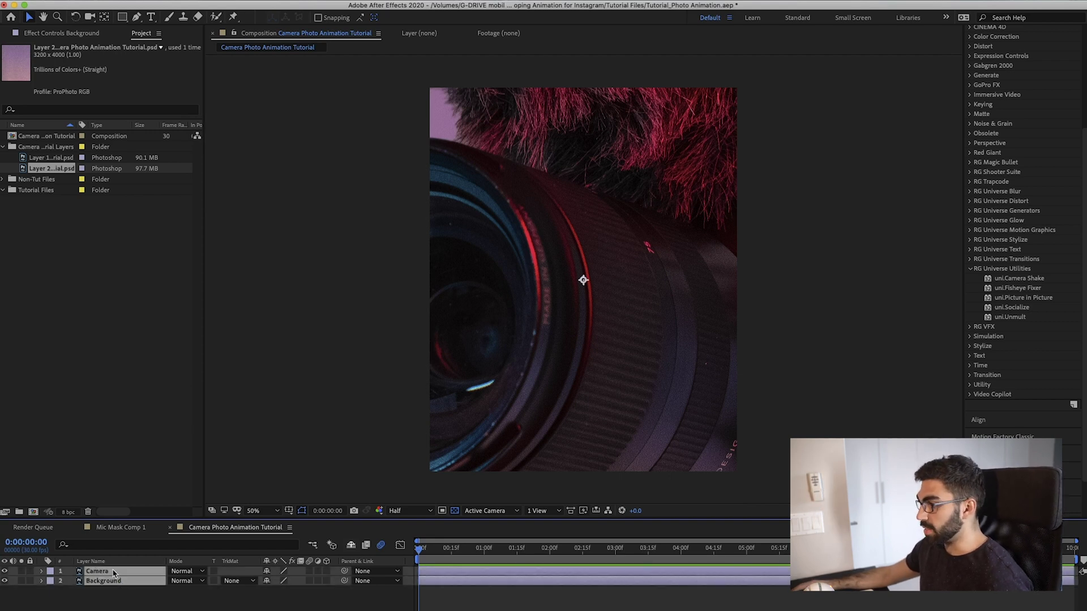
key(s)
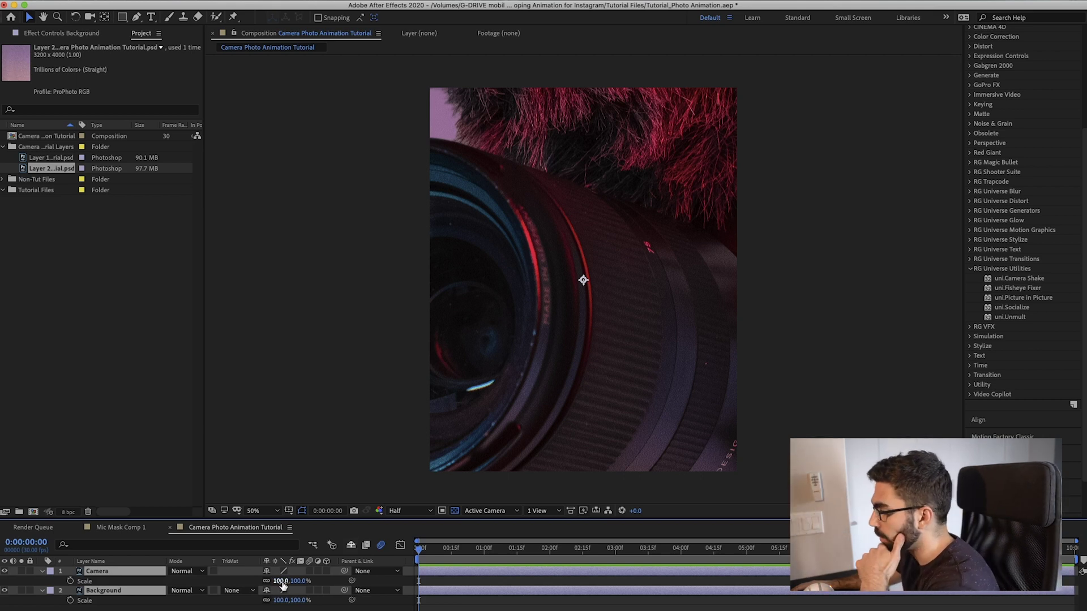
drag(282, 585, 246, 584)
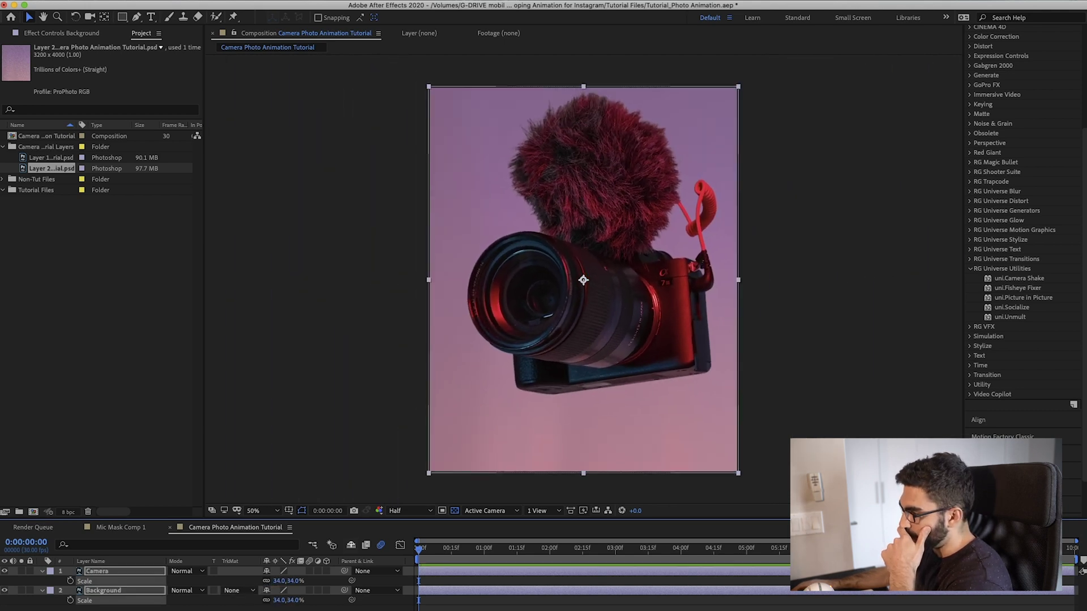
click(42, 571)
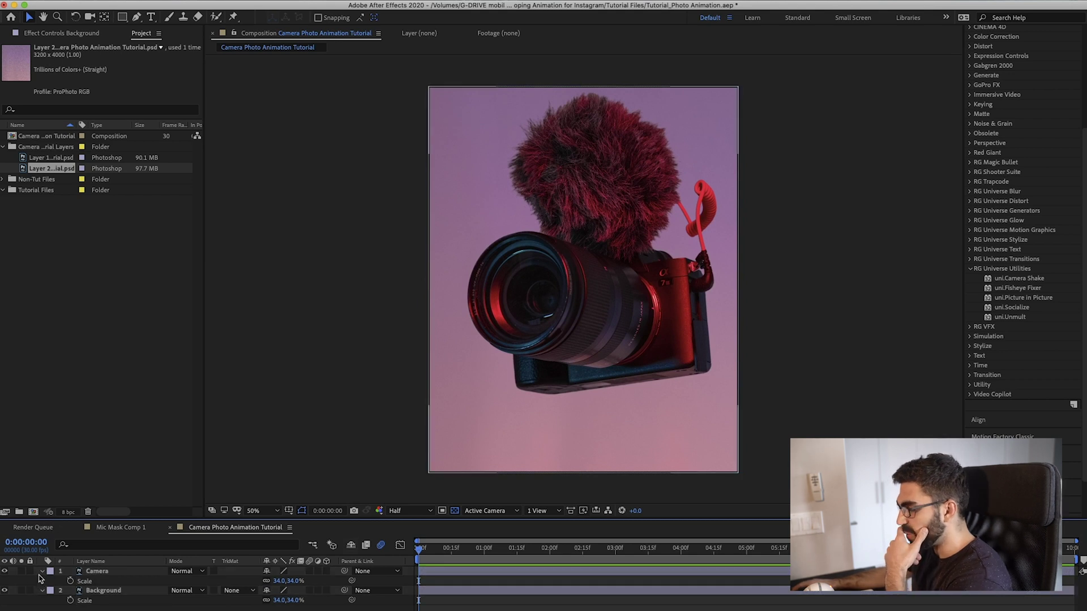
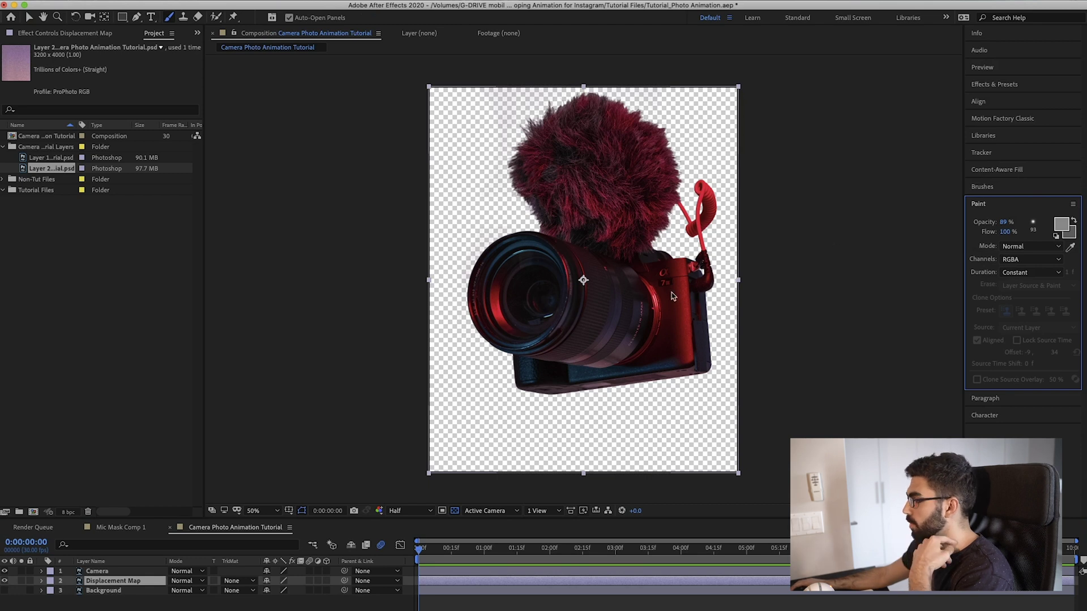
Step: Set the foreground paint color to black (000000) for the Brush tool and try painting on the composition
click(1060, 225)
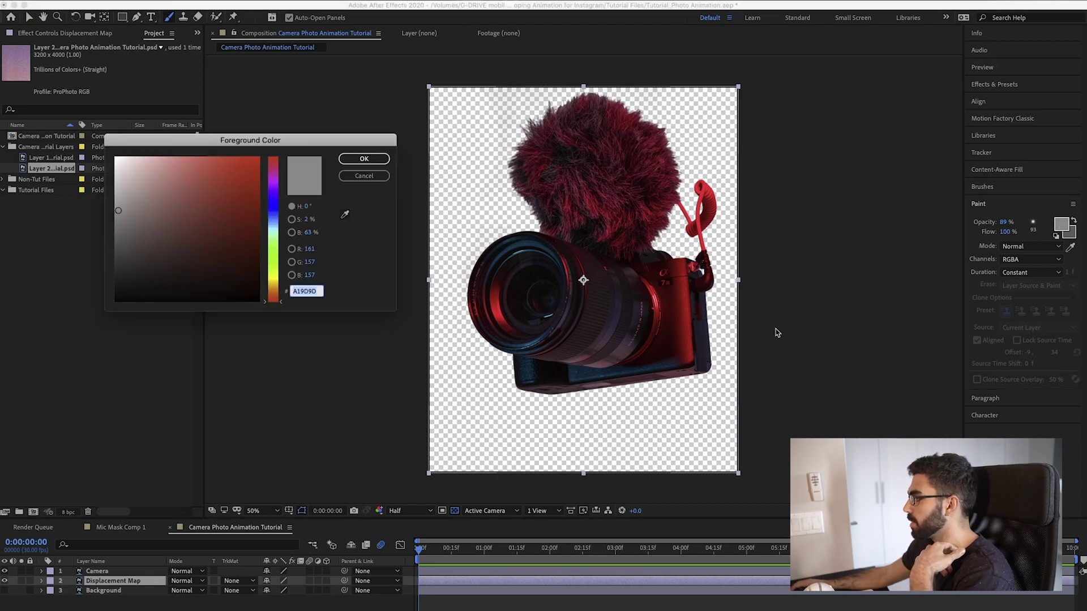
text(000000)
key(Return)
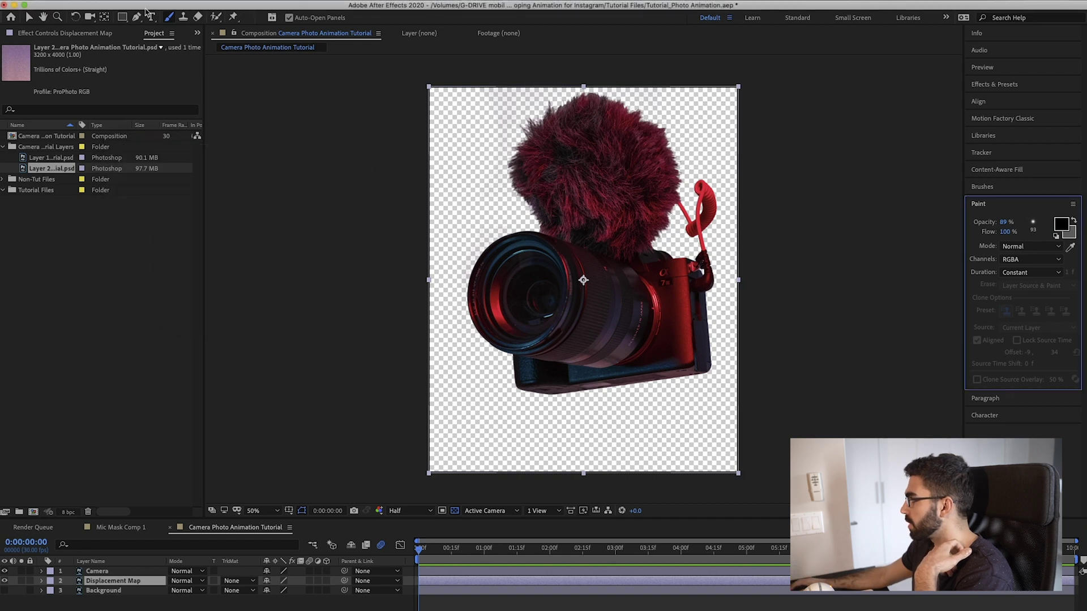
click(570, 344)
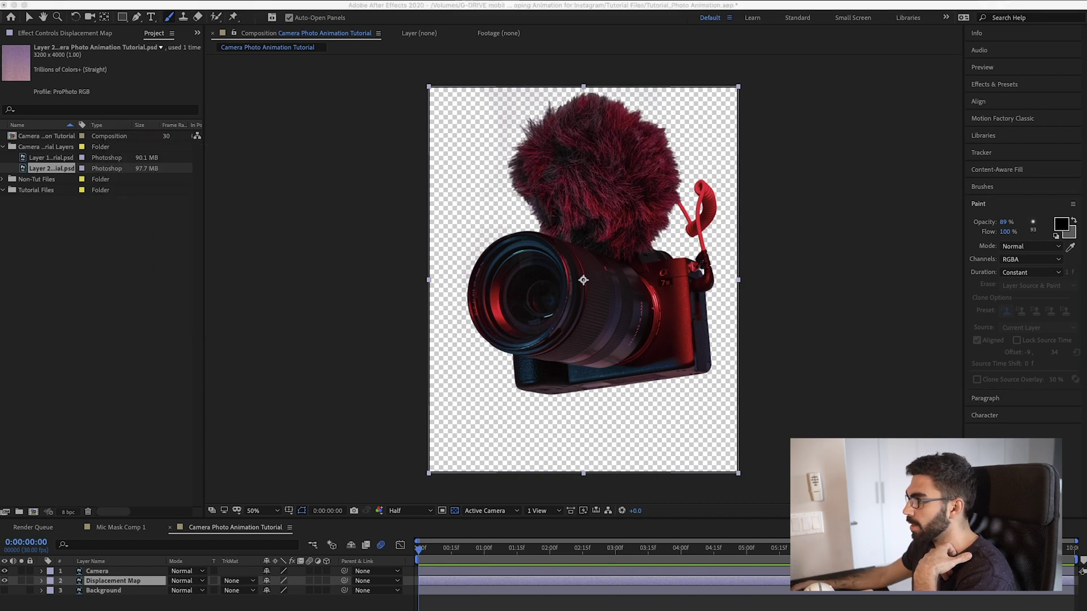
key(Return)
Step: Open the Displacement Map layer for painting and brush two black strokes over the front of the lens with a 217 px brush
double_click(113, 581)
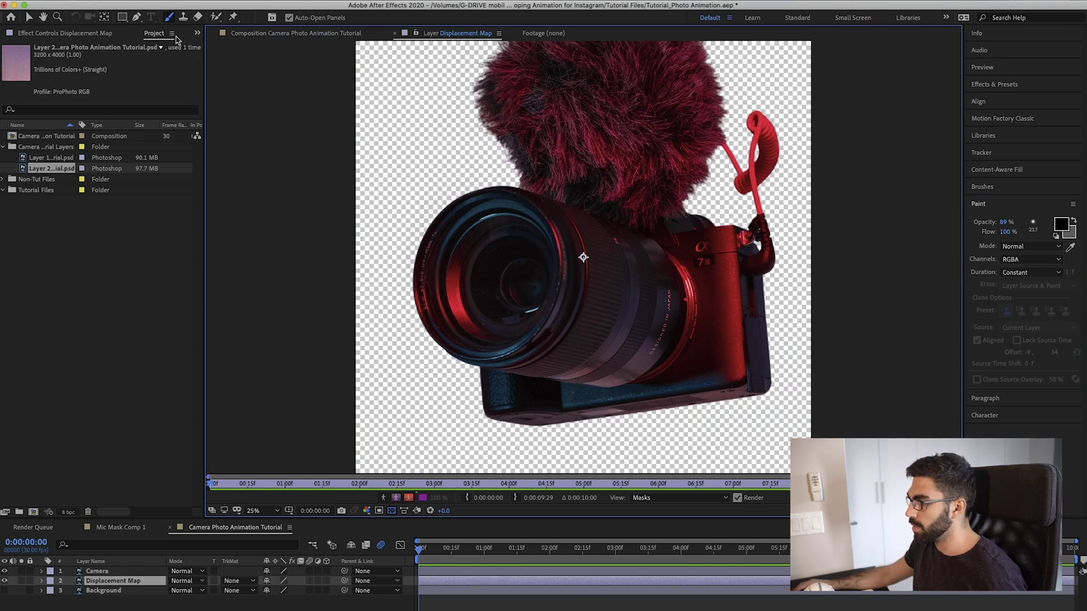
mouse_move(556, 328)
mouse_down()
mouse_move(554, 271)
mouse_move(549, 317)
mouse_move(541, 215)
mouse_up()
mouse_move(554, 352)
mouse_down()
mouse_move(528, 344)
mouse_move(520, 212)
mouse_up()
Step: Set the foreground paint color to dark gray 2C2C2C and brush it over the front glass of the lens
click(1062, 224)
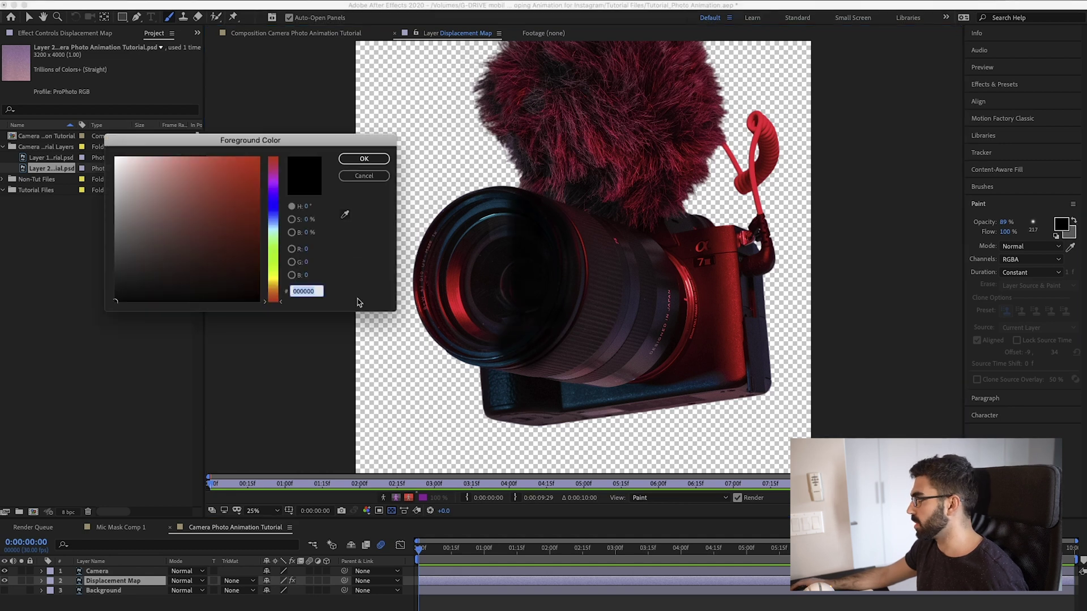
click(118, 283)
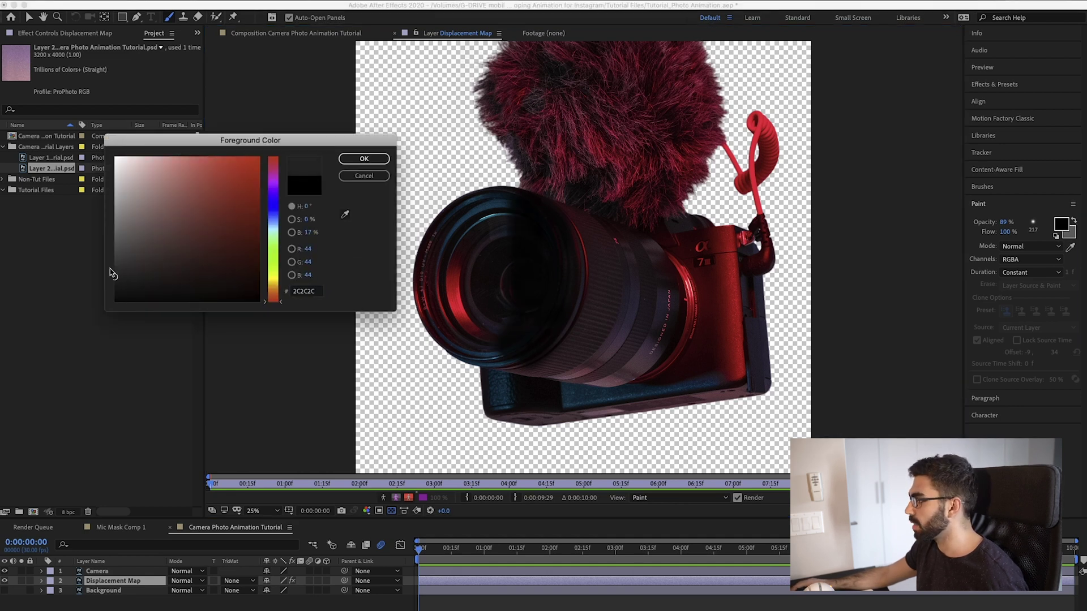
click(364, 158)
mouse_move(492, 213)
mouse_down()
mouse_move(493, 202)
mouse_move(478, 318)
mouse_move(490, 266)
mouse_up()
Step: Choose a slightly lighter gray and paint the outer edge of the lens front
click(1062, 225)
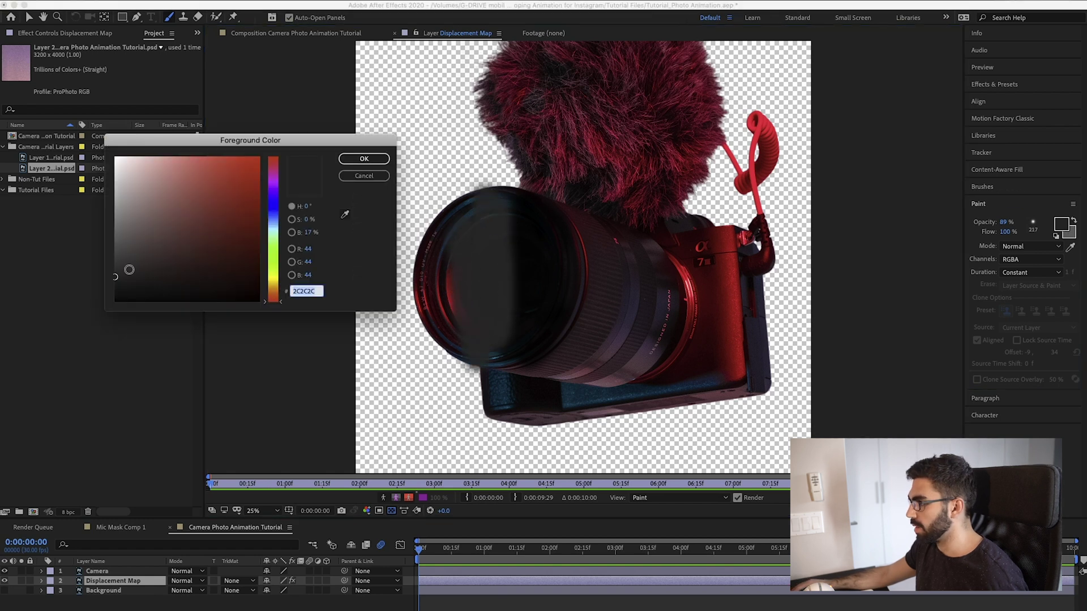
click(115, 263)
click(364, 159)
mouse_move(461, 211)
mouse_down()
mouse_move(424, 253)
mouse_move(441, 210)
mouse_up()
click(1061, 223)
drag(114, 224, 115, 216)
click(364, 159)
mouse_move(580, 218)
mouse_down()
mouse_move(584, 258)
mouse_move(545, 357)
mouse_up()
key(super+z)
Step: Set the foreground color to gray 595959 and paint the lens barrel just behind the front rim
click(1061, 223)
click(115, 249)
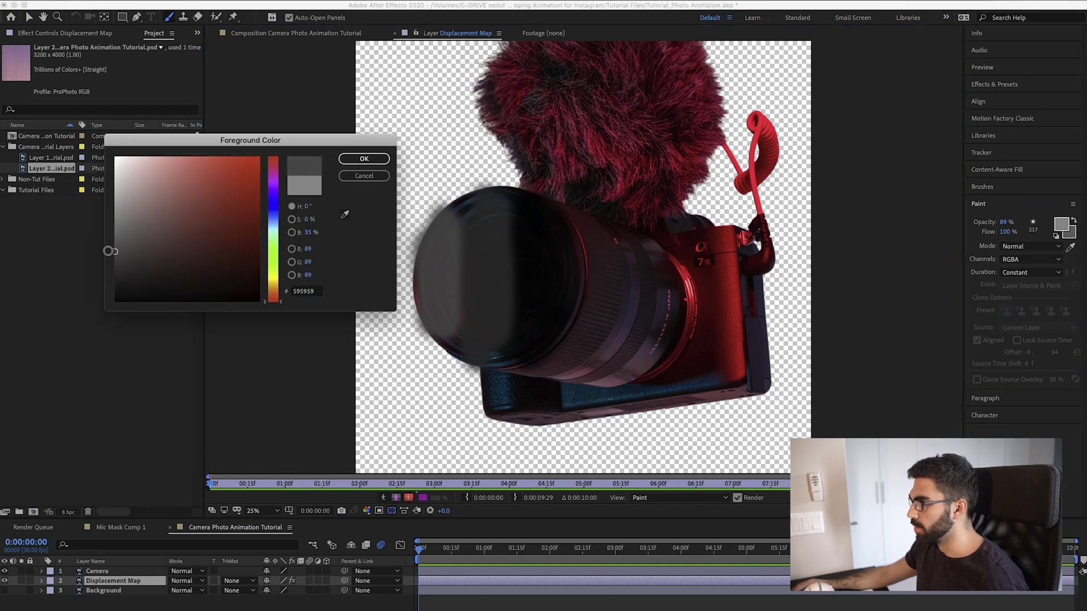
click(364, 159)
drag(579, 216, 518, 371)
Step: Paint the rest of the lens barrel and the camera body with progressively adjusted gray shades to represent their depth
click(1061, 223)
mouse_move(608, 230)
mouse_down()
mouse_move(581, 369)
mouse_move(631, 260)
mouse_move(642, 374)
mouse_up()
click(1061, 223)
click(364, 159)
click(1061, 224)
click(364, 158)
drag(674, 244, 741, 379)
click(1061, 224)
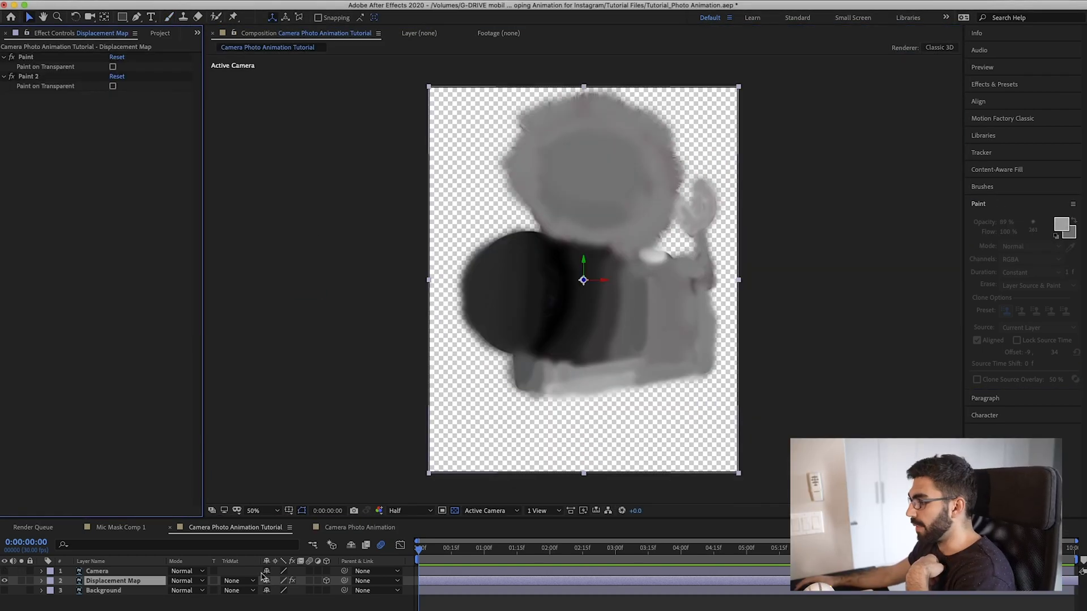
Step: Rename the painted Displacement Map layer to Depth Map
click(112, 582)
key(Return)
text(Depth Map)
key(Return)
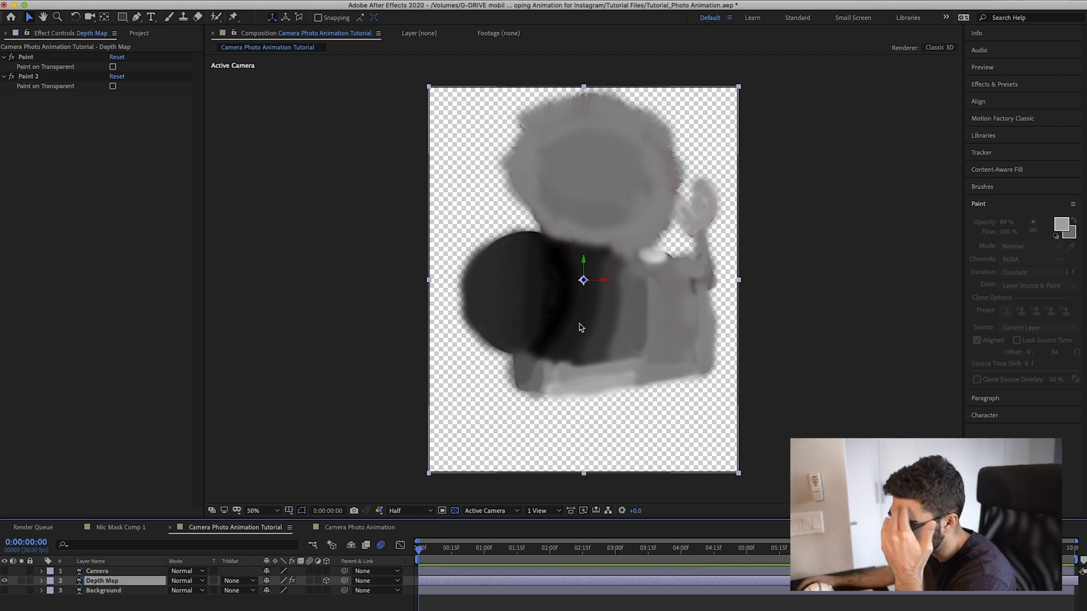
Step: Search the effects for "fast b" and apply the matching blur effect to the Depth Map layer
key(ctrl+space)
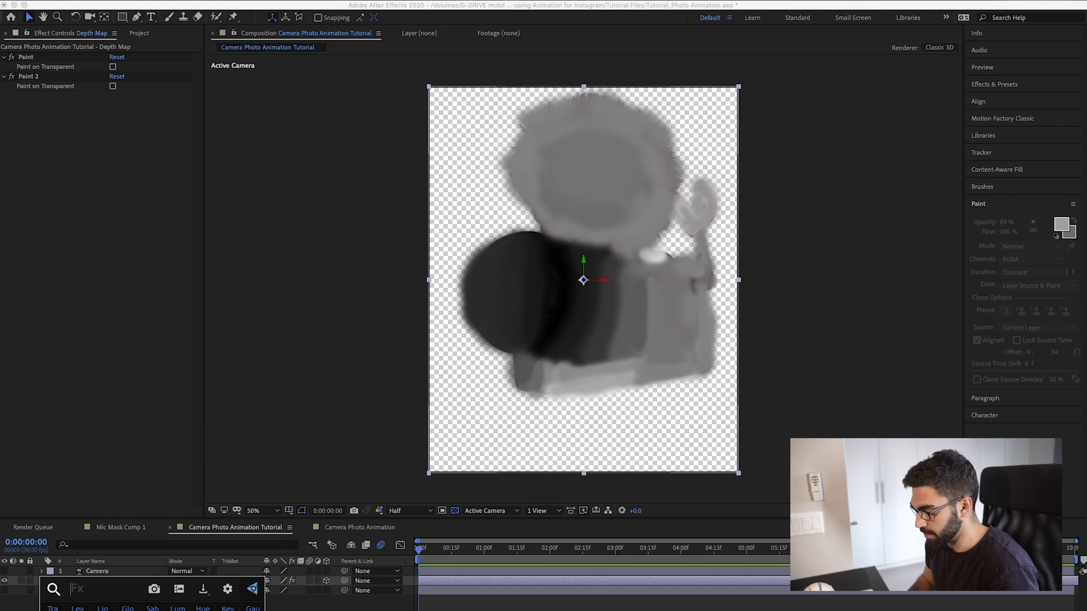
text(fast b)
key(Return)
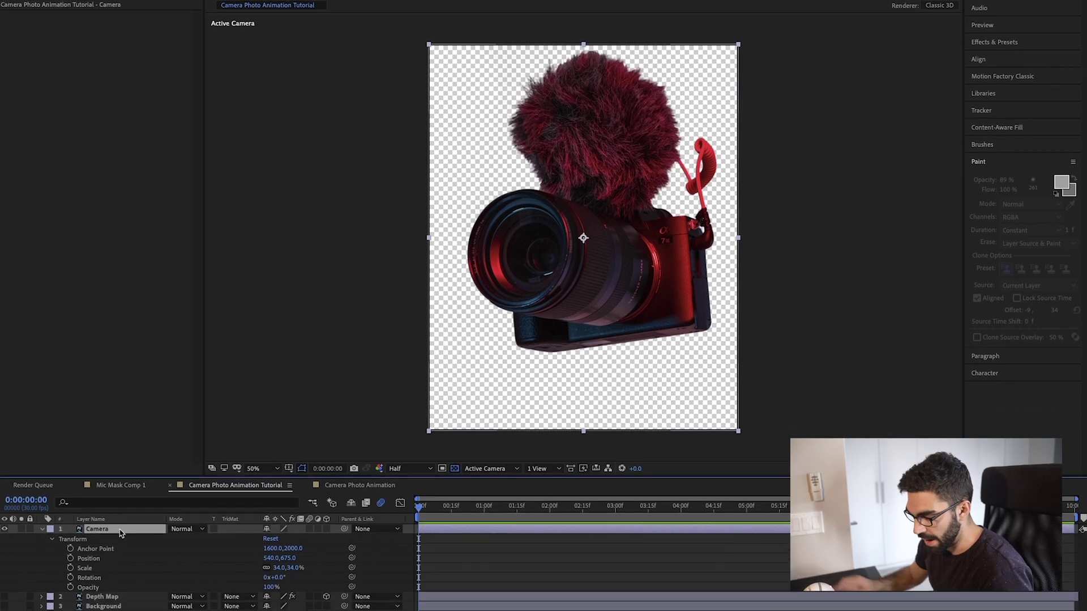
Step: Apply the Displacement Map effect to the Camera layer and use the Depth Map layer as its map
key(ctrl+space)
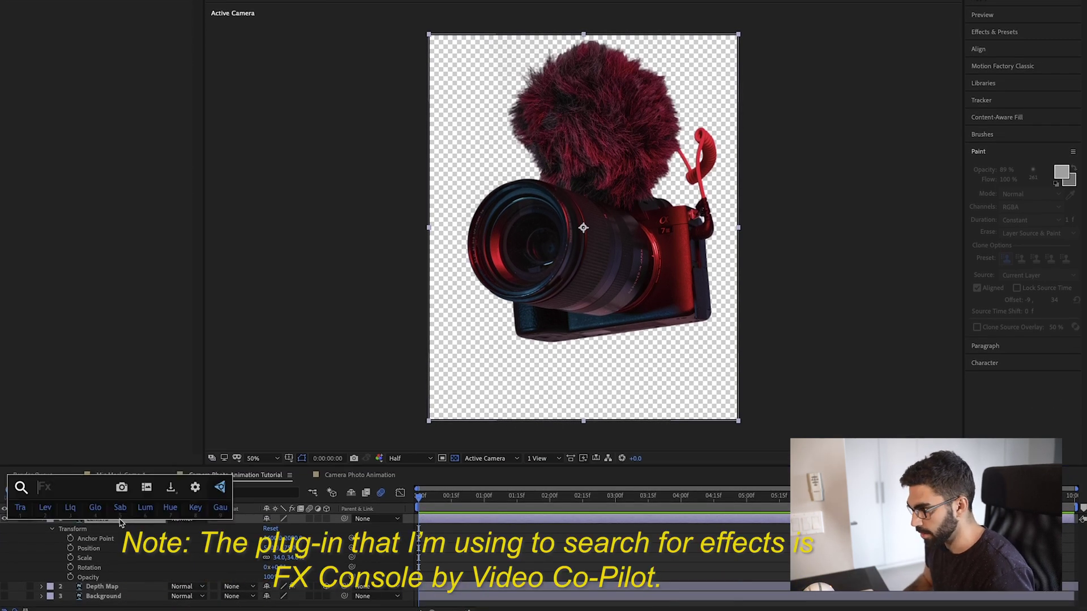
text(disp)
key(Return)
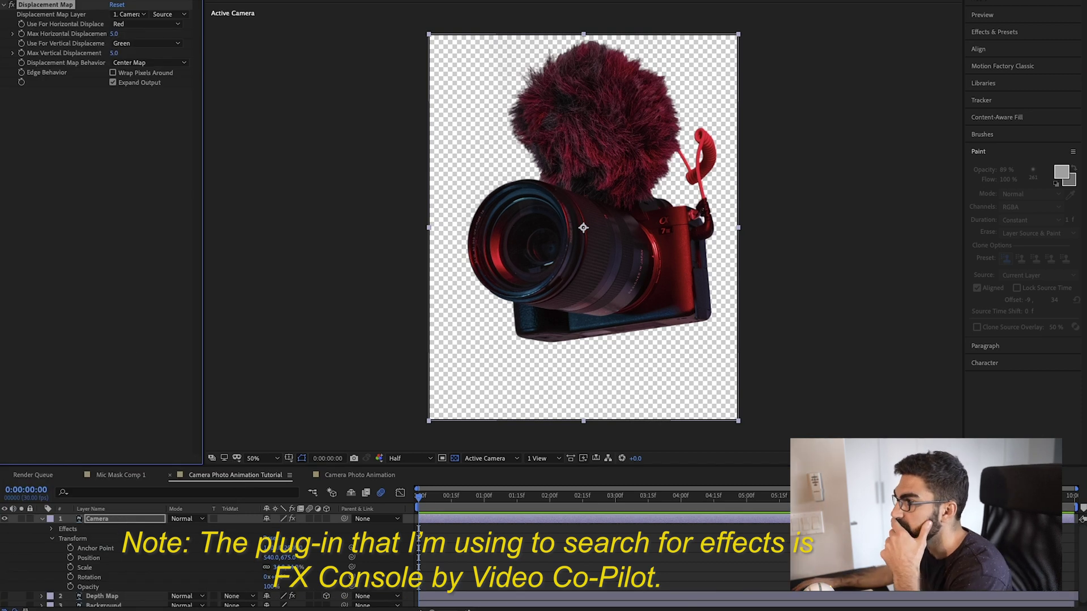
click(135, 17)
click(150, 54)
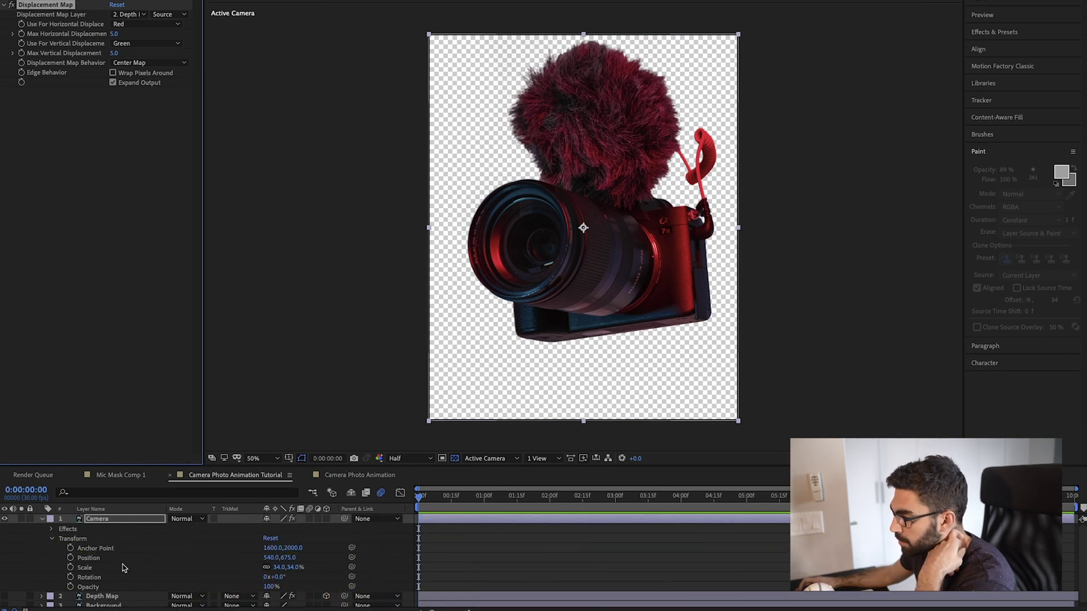
Step: Try a Max Horizontal Displacement of -3 on the Camera layer and check the composition settings
scroll(119, 566, down, 1)
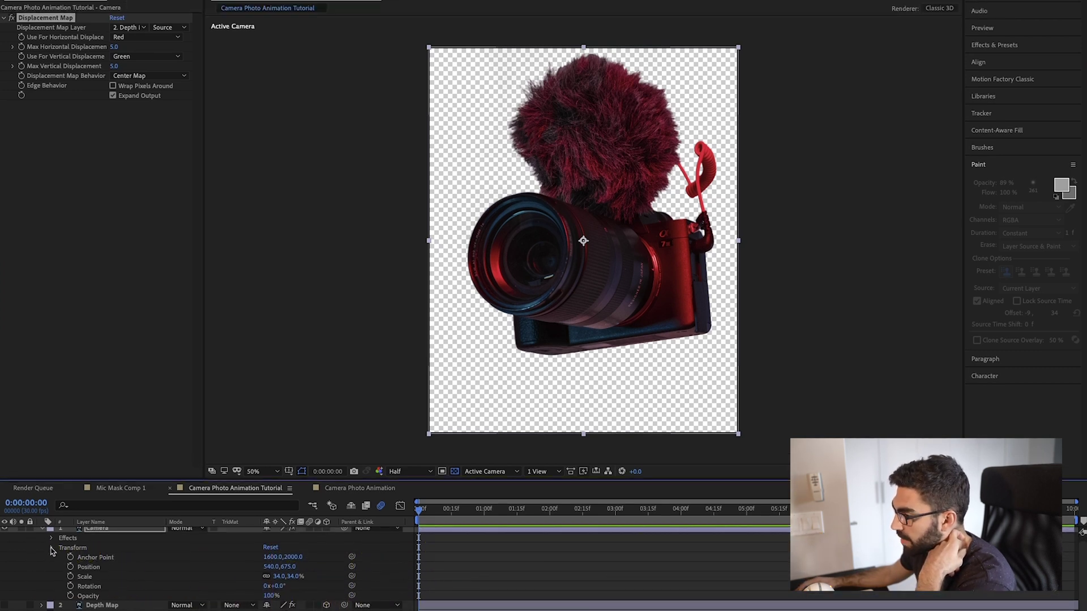
click(52, 536)
drag(116, 34, 118, 35)
mouse_move(118, 86)
mouse_down()
mouse_move(114, 96)
mouse_move(357, 102)
mouse_move(76, 94)
mouse_move(114, 92)
mouse_up()
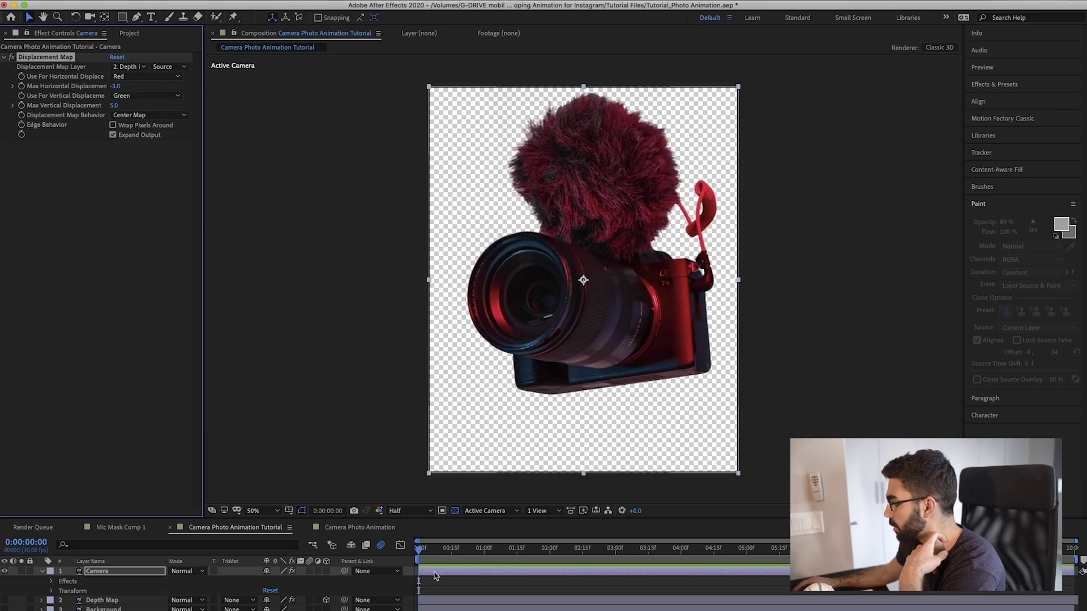
key(super+k)
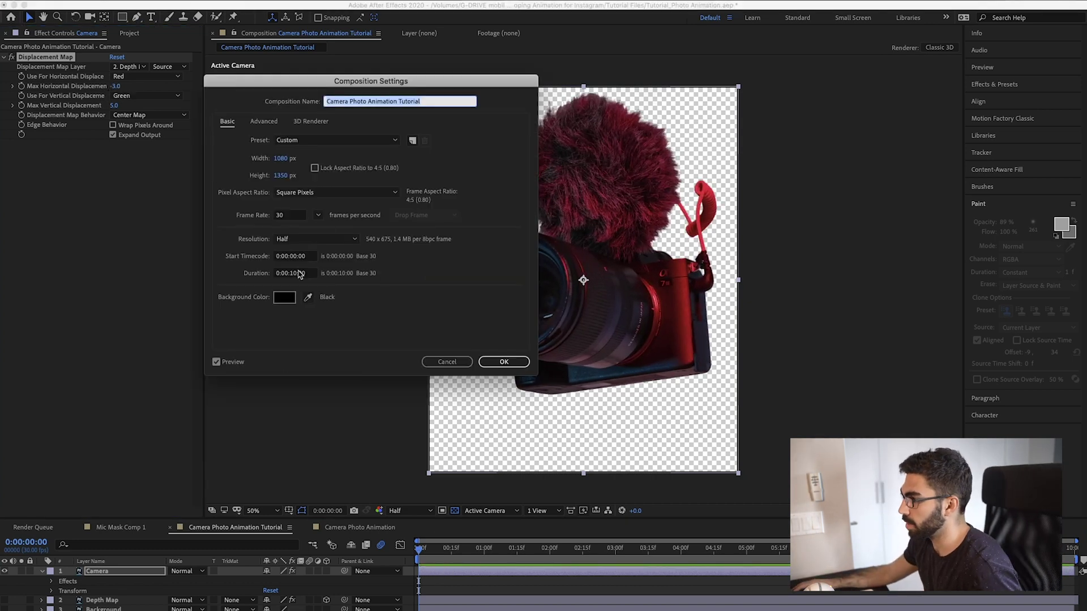
click(517, 363)
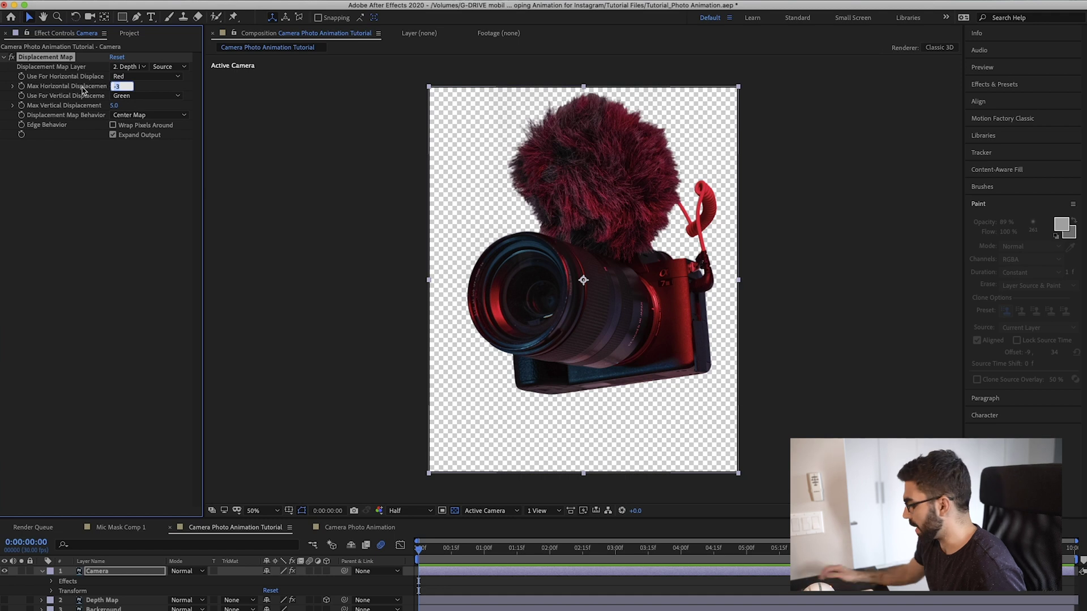
Step: Set the Camera layer's Max Horizontal Displacement and Max Vertical Displacement to -8
text(-8)
key(Return)
click(115, 104)
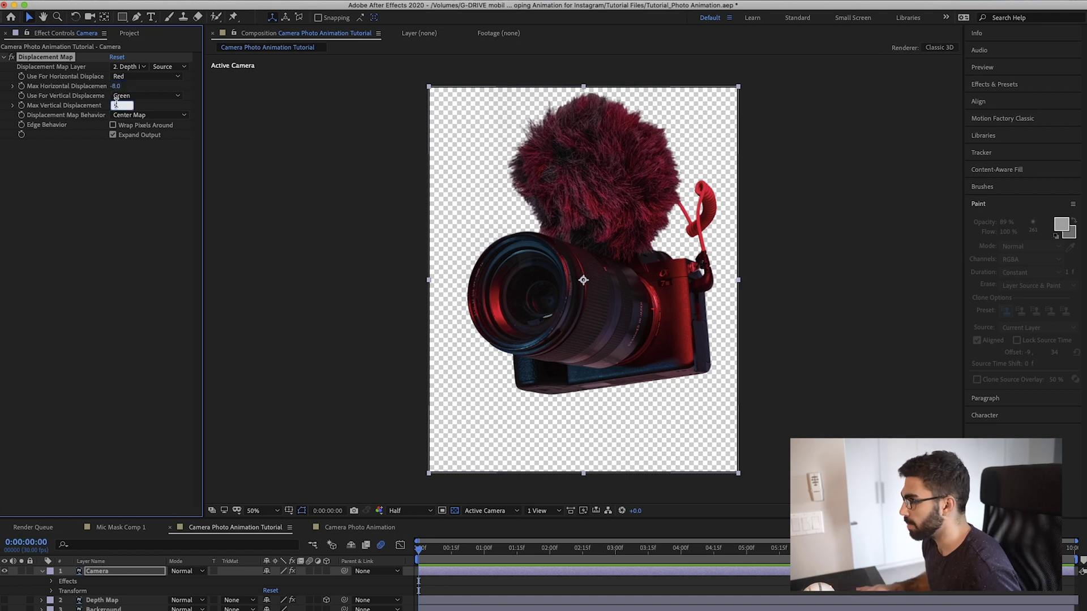
text(-8)
key(Return)
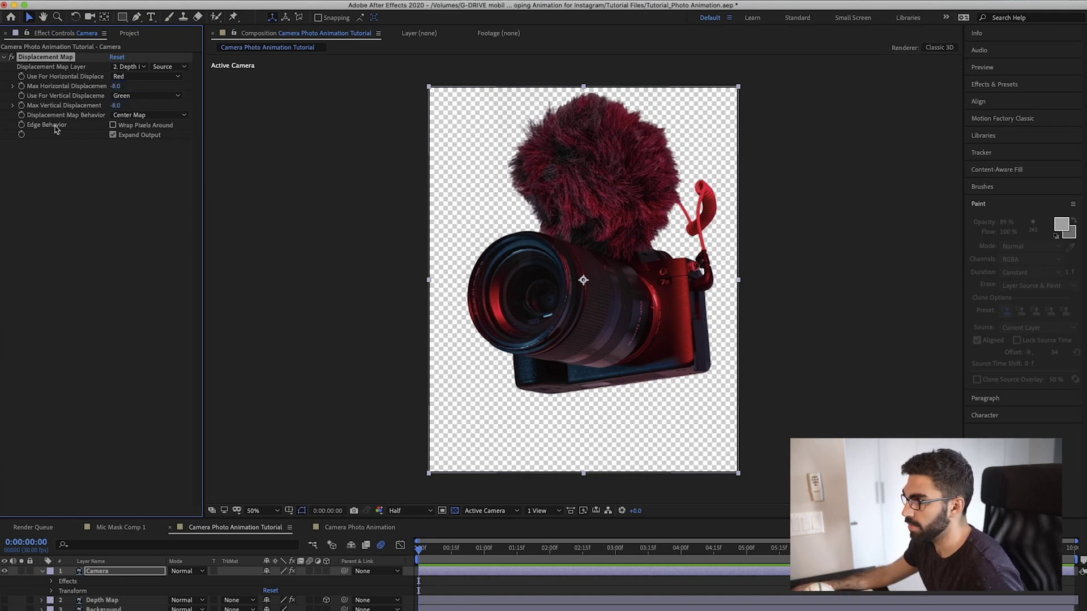
Step: Keyframe the Camera layer's horizontal and vertical displacement from -8 at the first frame to 8 at the last frame, 0:00:09:29
click(107, 572)
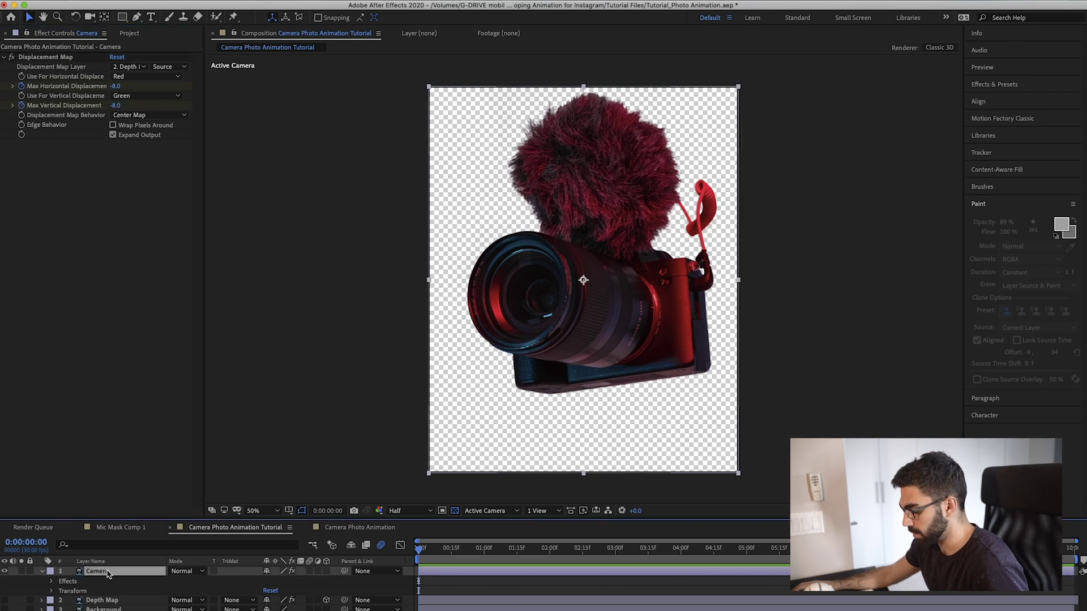
key(u)
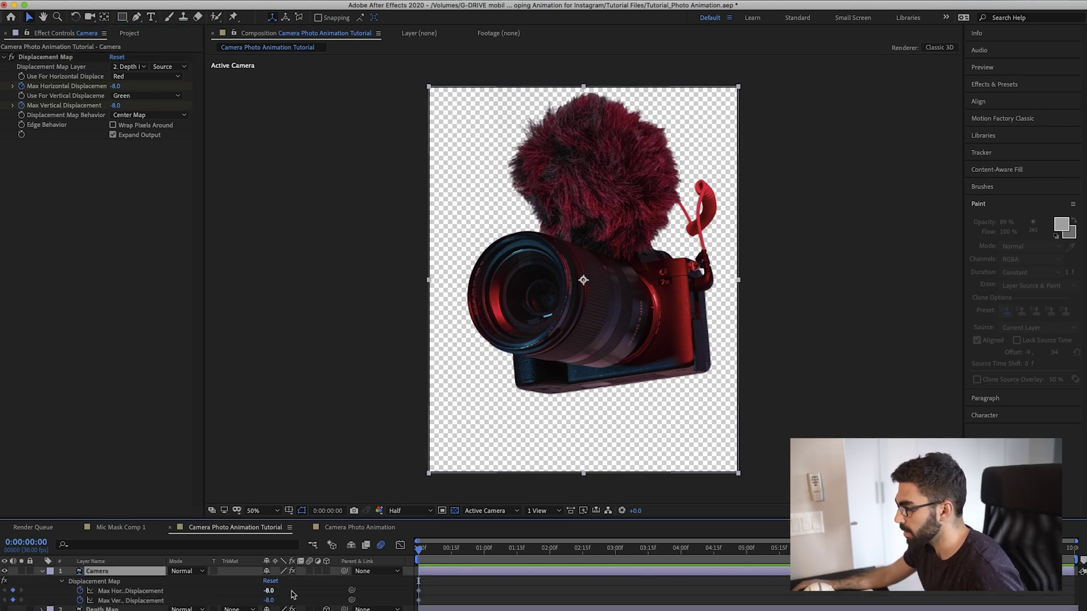
key(End)
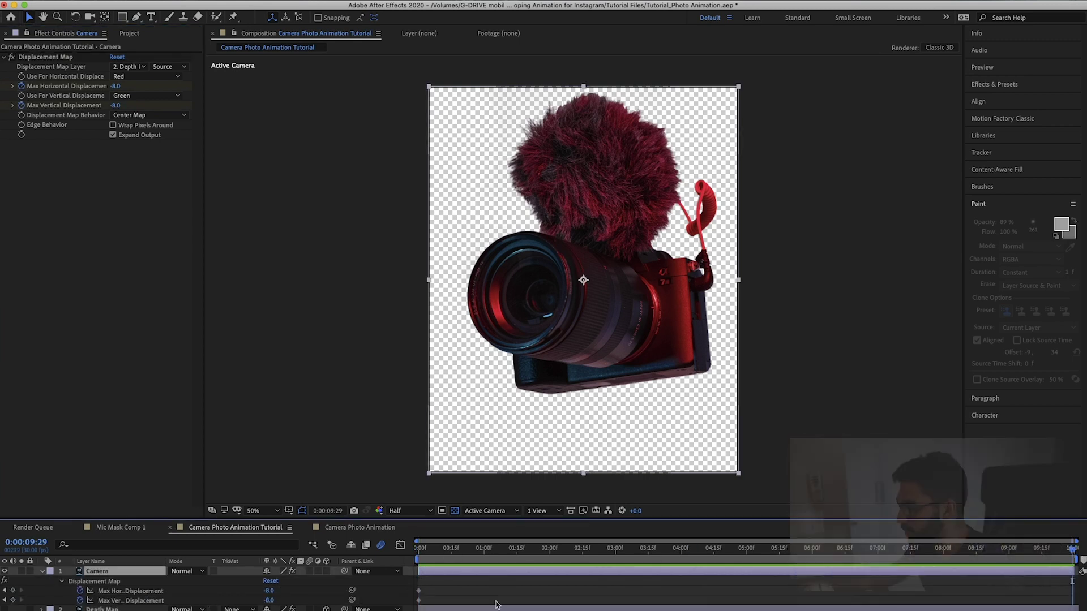
click(12, 591)
click(12, 601)
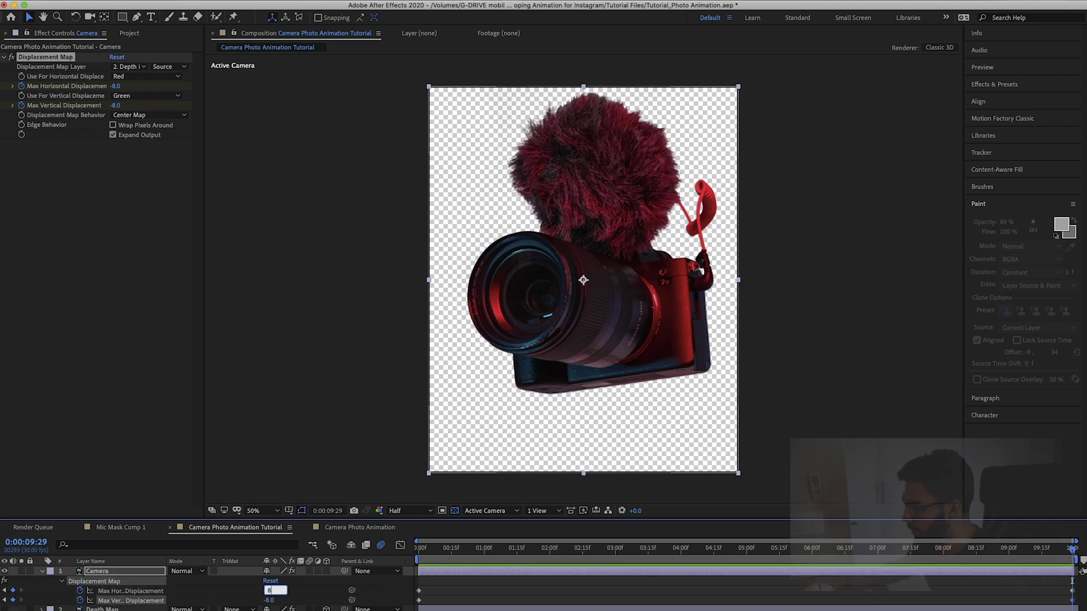
key(Return)
click(269, 599)
text(8)
key(Return)
Step: Scrub through the timeline to preview the displacement animation and collapse the Camera layer's properties
drag(514, 549, 145, 588)
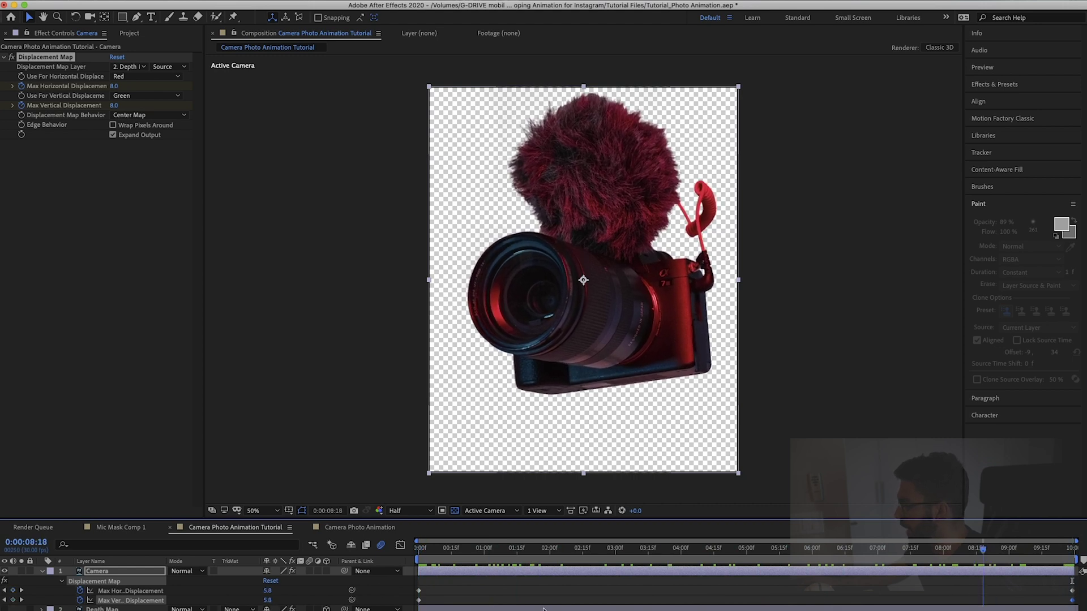
click(41, 572)
click(62, 608)
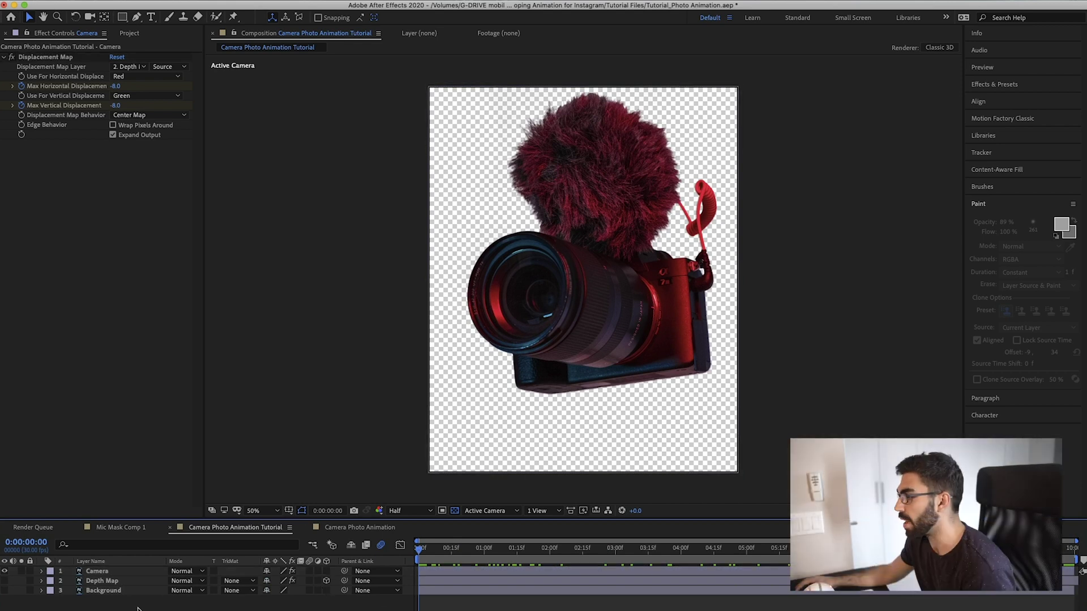
Step: Duplicate the Camera layer and rename the copy Light Sweep
click(110, 572)
key(super+d)
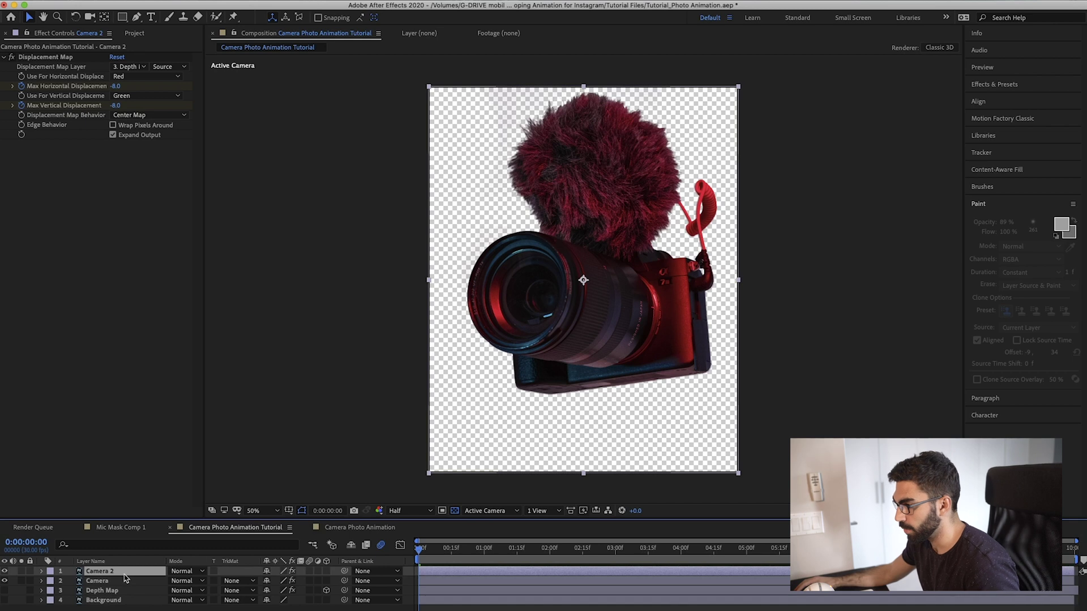
key(Return)
text(Light Sweep)
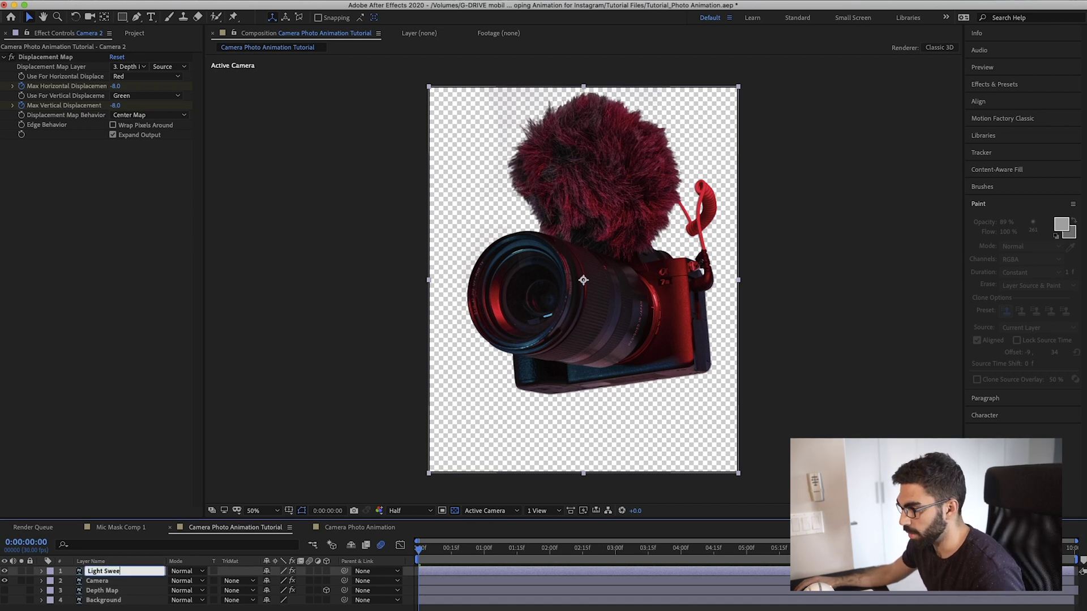
key(Return)
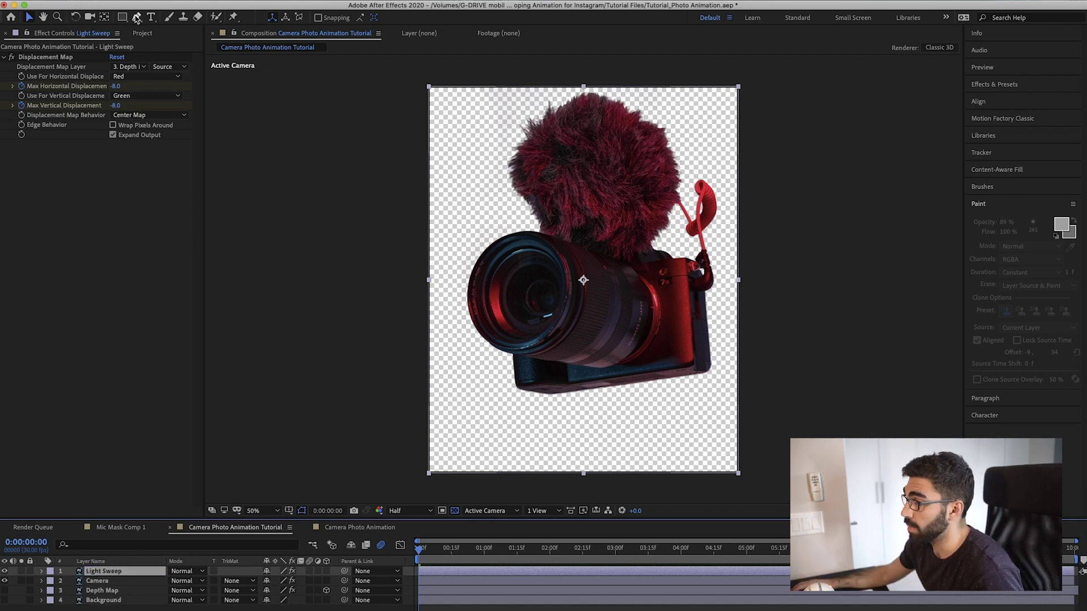
Step: Draw an elliptical mask on the Light Sweep layer around the front of the lens
drag(123, 18, 150, 40)
scroll(548, 321, up, 2)
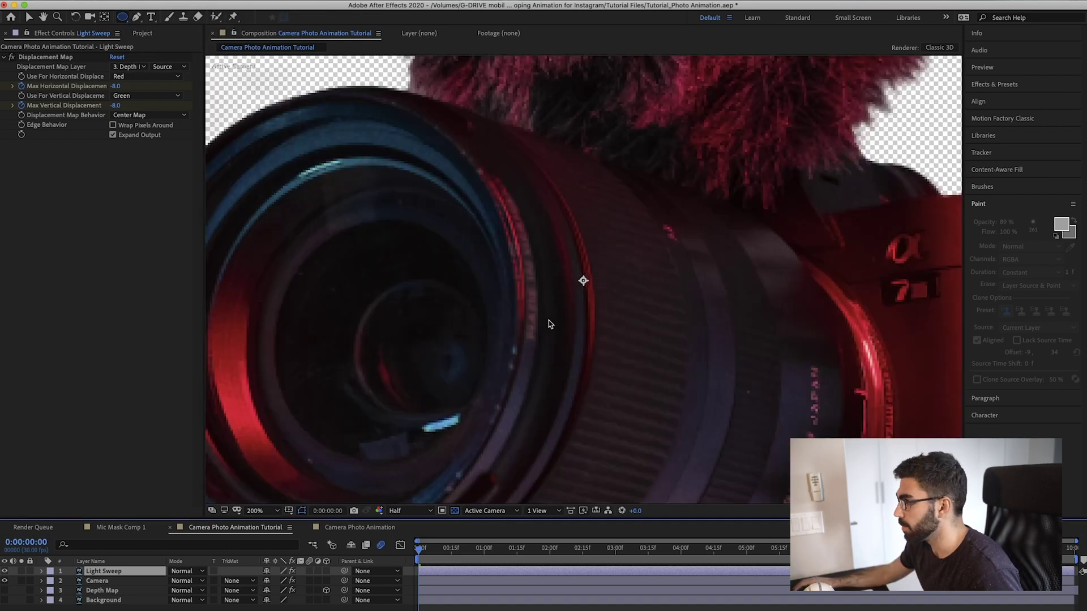
scroll(549, 321, down, 1)
key(space)
drag(551, 317, 563, 262)
mouse_move(351, 151)
mouse_down()
mouse_move(545, 340)
mouse_move(666, 435)
mouse_move(631, 402)
mouse_up()
drag(630, 362, 630, 362)
Step: Free-transform the elliptical mask, moving, rotating and resizing it to match the tilted lens rim
key(super+t)
drag(566, 294, 578, 254)
drag(644, 350, 527, 277)
drag(576, 94, 584, 98)
drag(365, 297, 346, 325)
drag(575, 210, 560, 212)
drag(347, 203, 364, 205)
key(Return)
Step: Refine the mask's upper and lower edge points along the lens rim and check the cutout with the Camera layer hidden
drag(467, 96, 477, 90)
drag(460, 329, 450, 328)
click(4, 580)
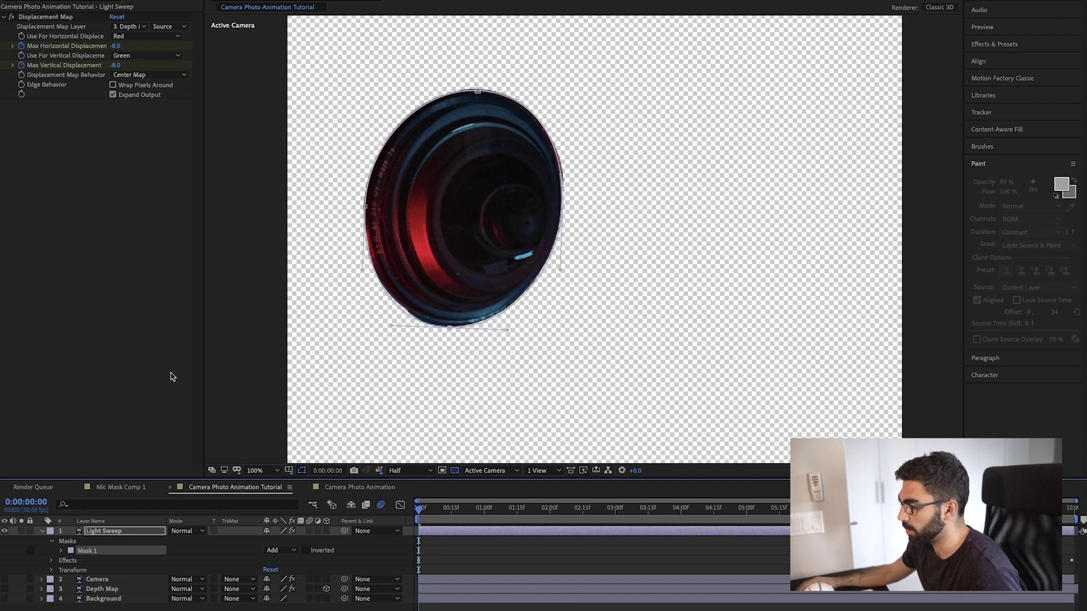
click(4, 580)
Step: Search the effects for "light sweep" and apply CC Light Sweep to the Light Sweep layer
click(123, 534)
text(li)
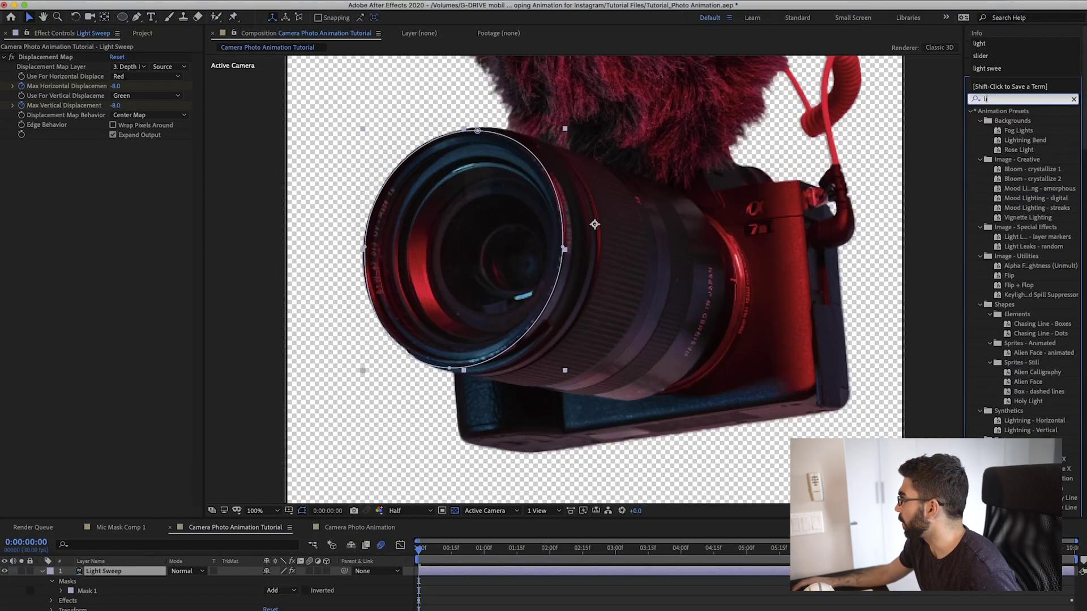
text(ght sweep)
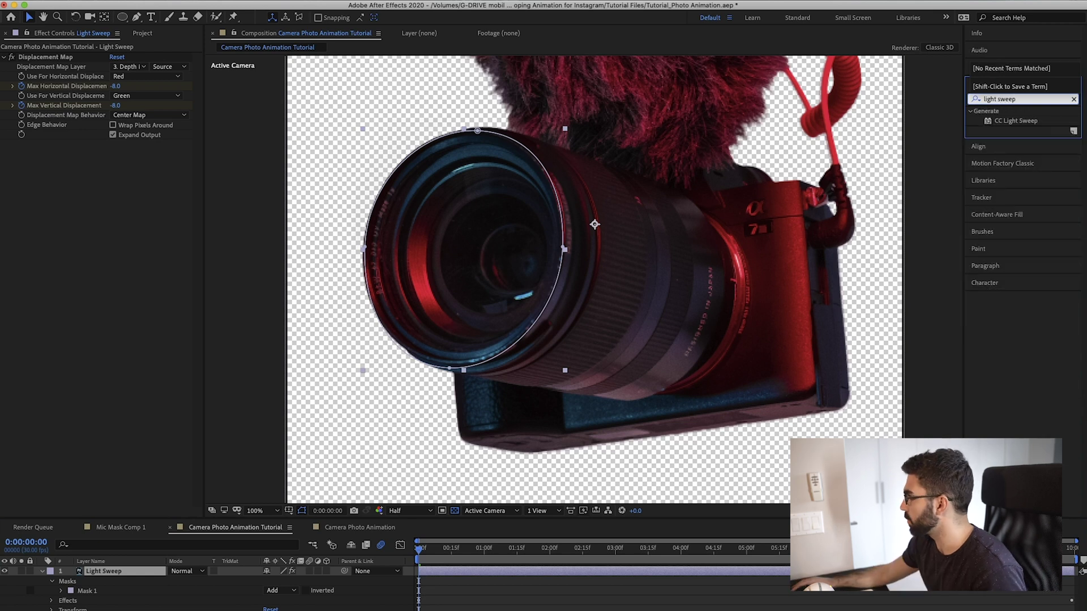
drag(1016, 120, 131, 589)
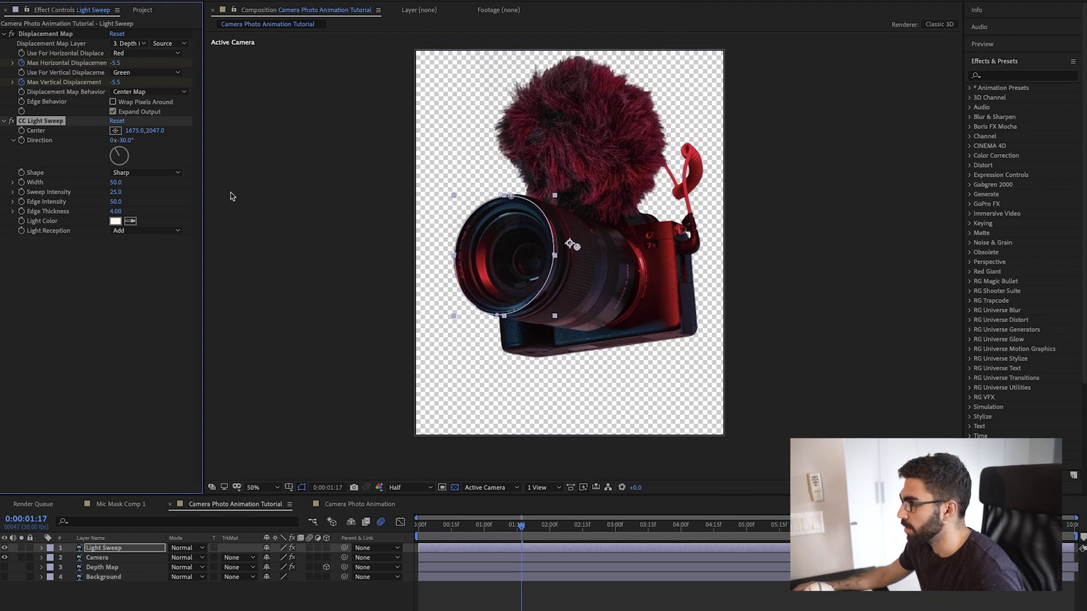
Step: Set the CC Light Sweep center to 474, 1776, outside the lens, and its direction to 28°
drag(137, 131, 63, 134)
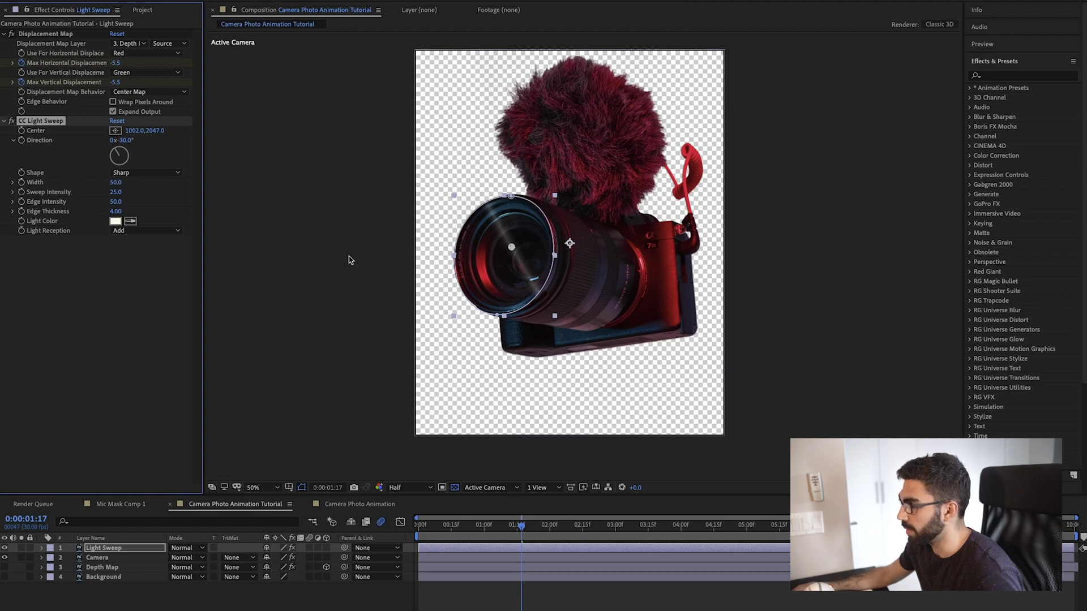
mouse_move(126, 155)
mouse_down()
mouse_move(75, 142)
mouse_move(109, 146)
mouse_move(95, 154)
mouse_up()
click(62, 143)
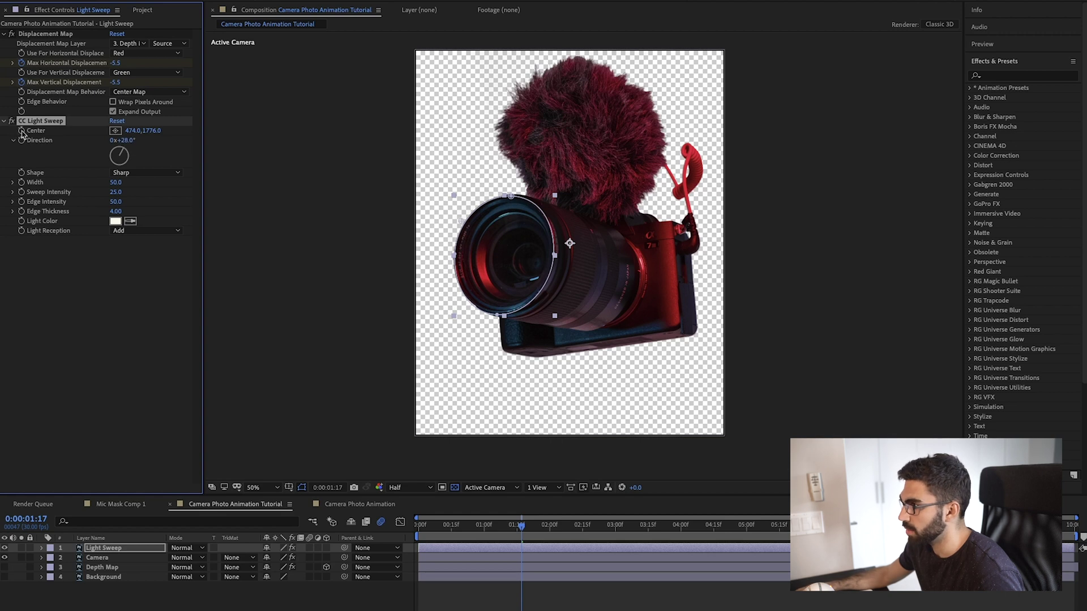
Step: Add a keyframe for the CC Light Sweep center at the first frame of the composition
drag(538, 529, 584, 527)
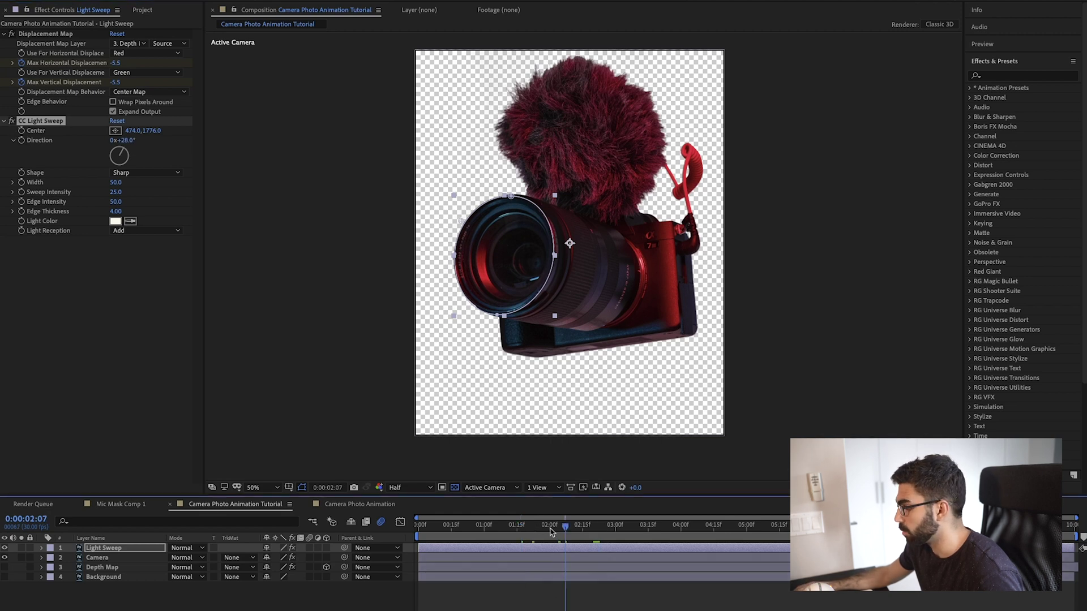
key(Home)
click(21, 131)
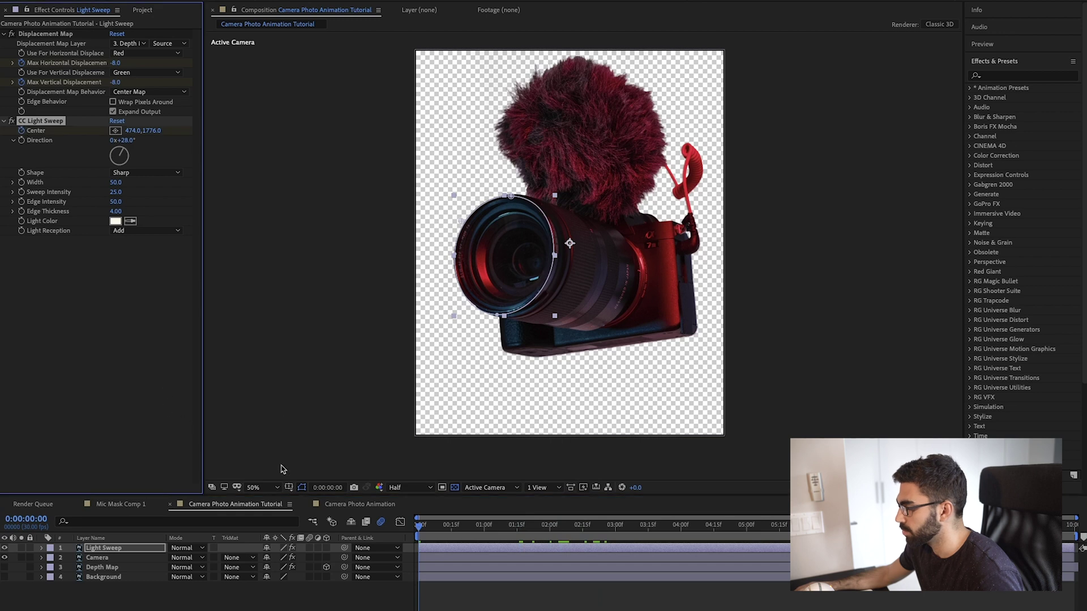
Step: Keyframe the CC Light Sweep center at 1263, 2863 on frame 10 so the sweep crosses the lens
click(121, 549)
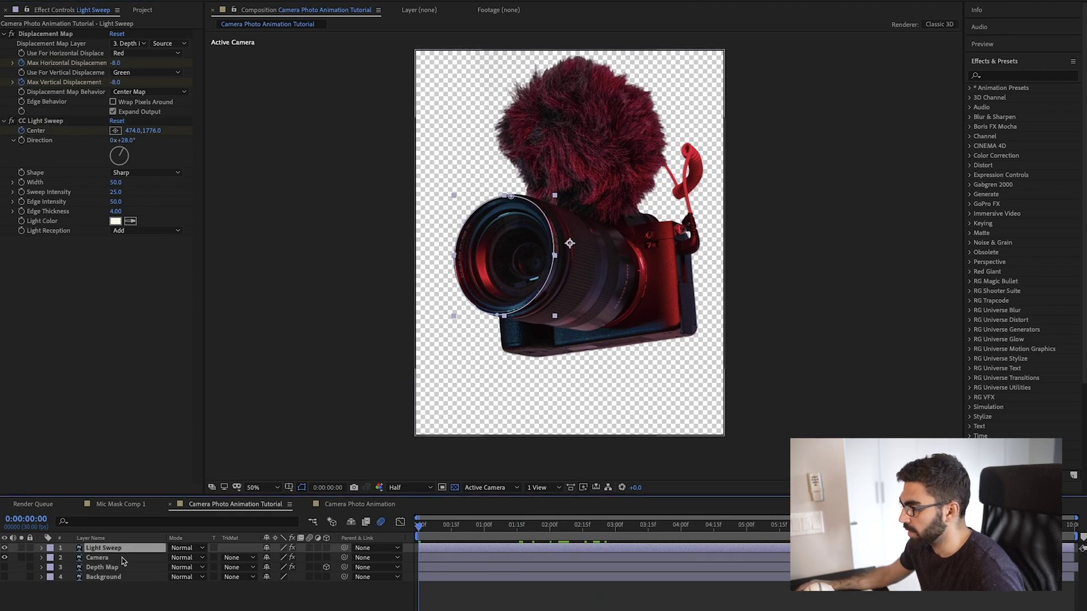
key(equal)
key(equal)
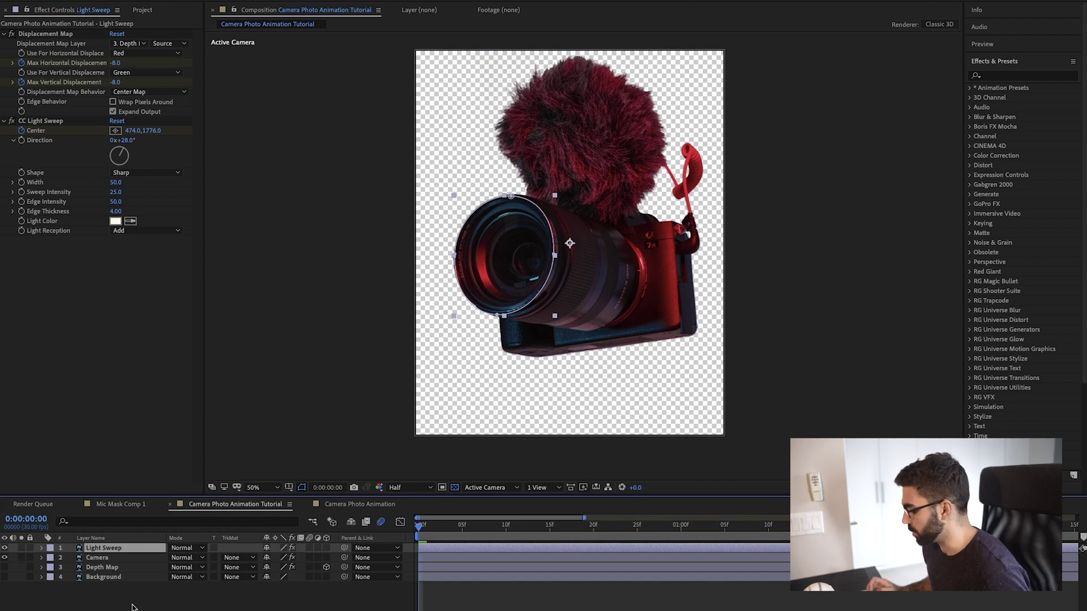
key(shift+Page_Down)
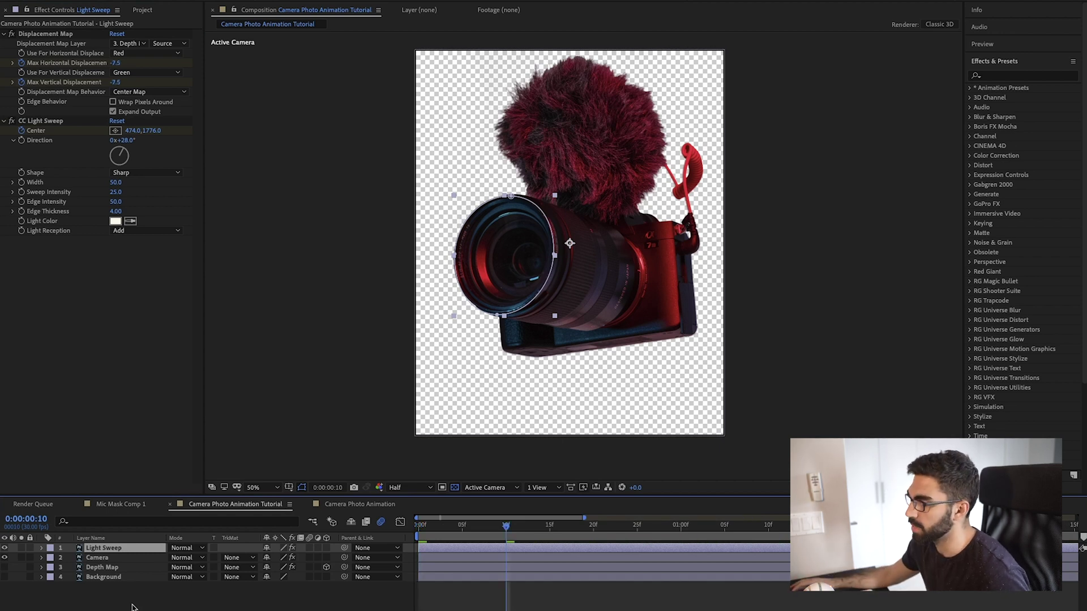
drag(148, 132, 579, 125)
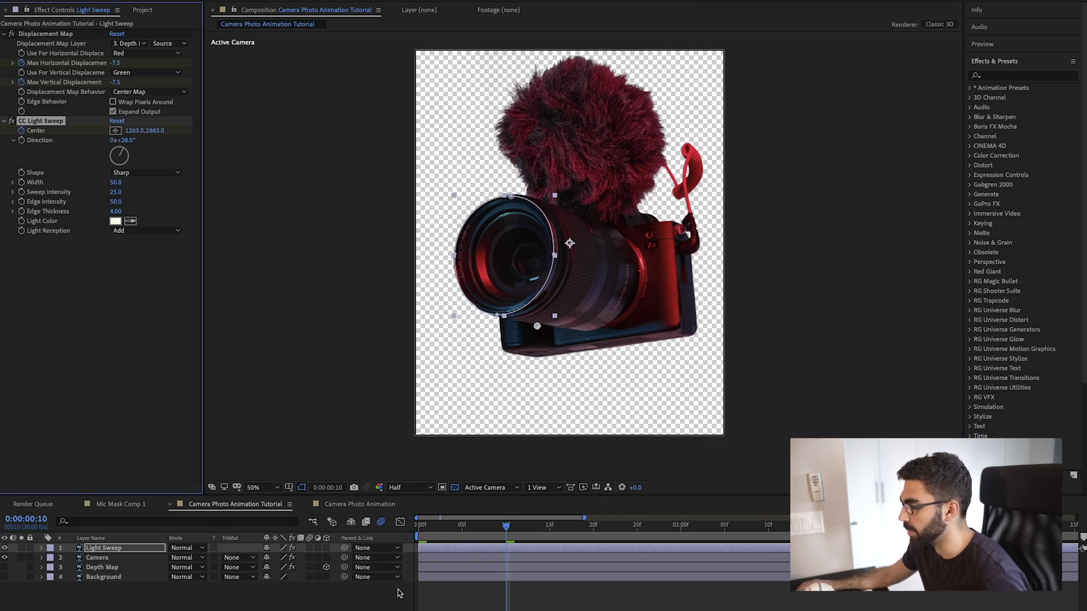
Step: Reveal the Light Sweep layer's keyframes and duplicate both CC Light Sweep center keyframes at 0:00:05:00
key(u)
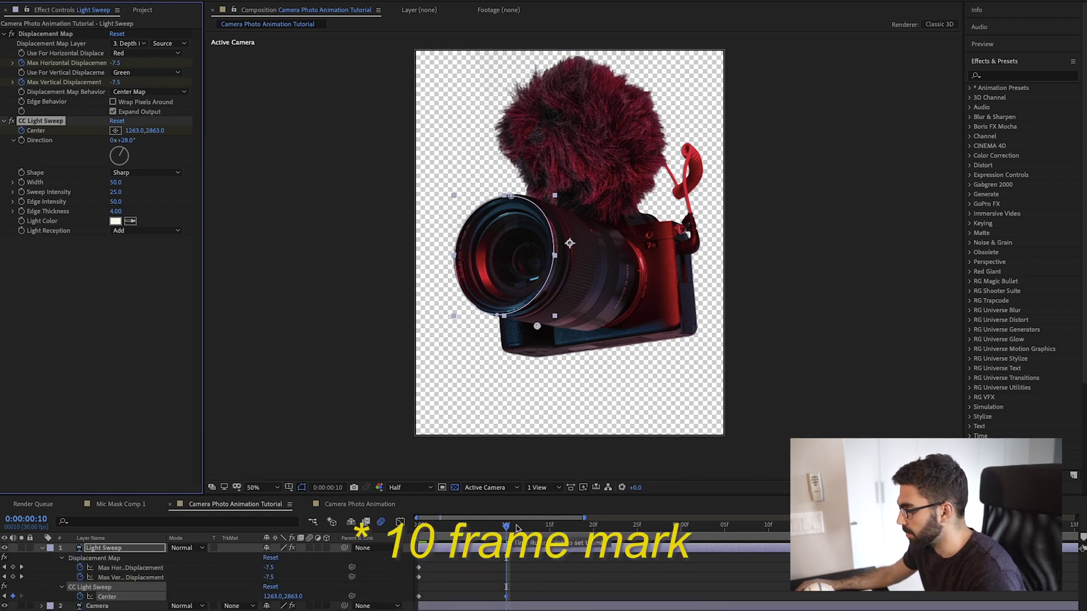
click(743, 540)
mouse_move(746, 538)
mouse_down()
mouse_move(727, 540)
mouse_move(763, 540)
mouse_up()
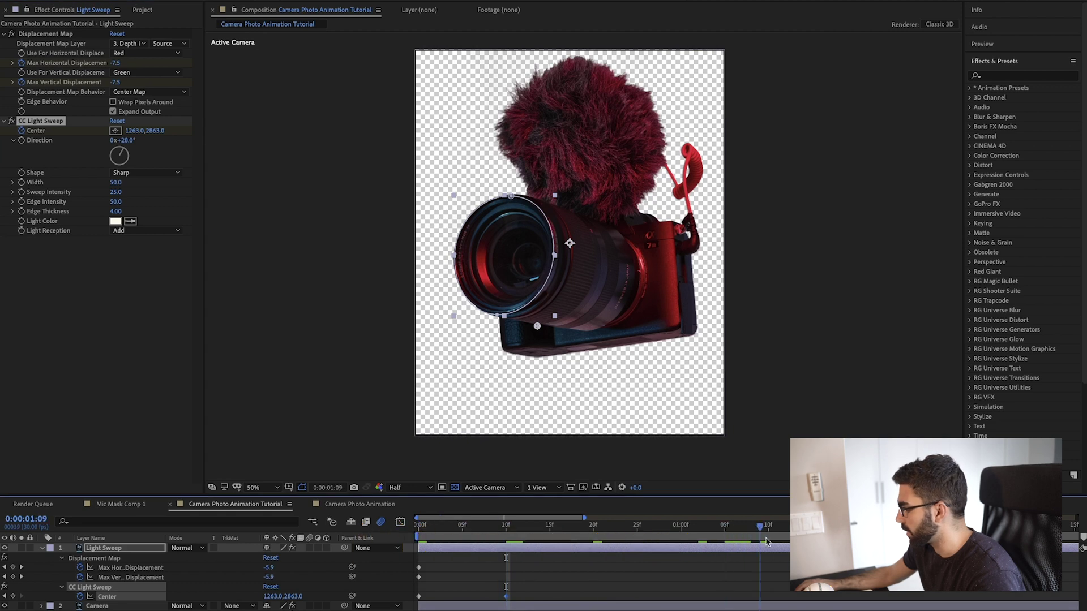
key(minus)
key(minus)
click(747, 530)
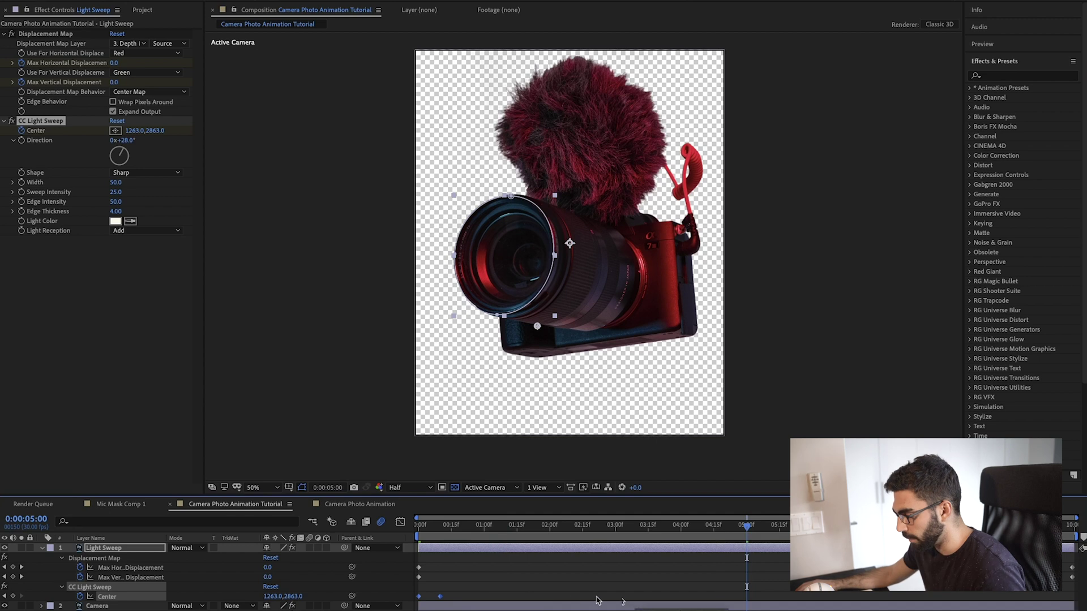
drag(463, 591, 396, 603)
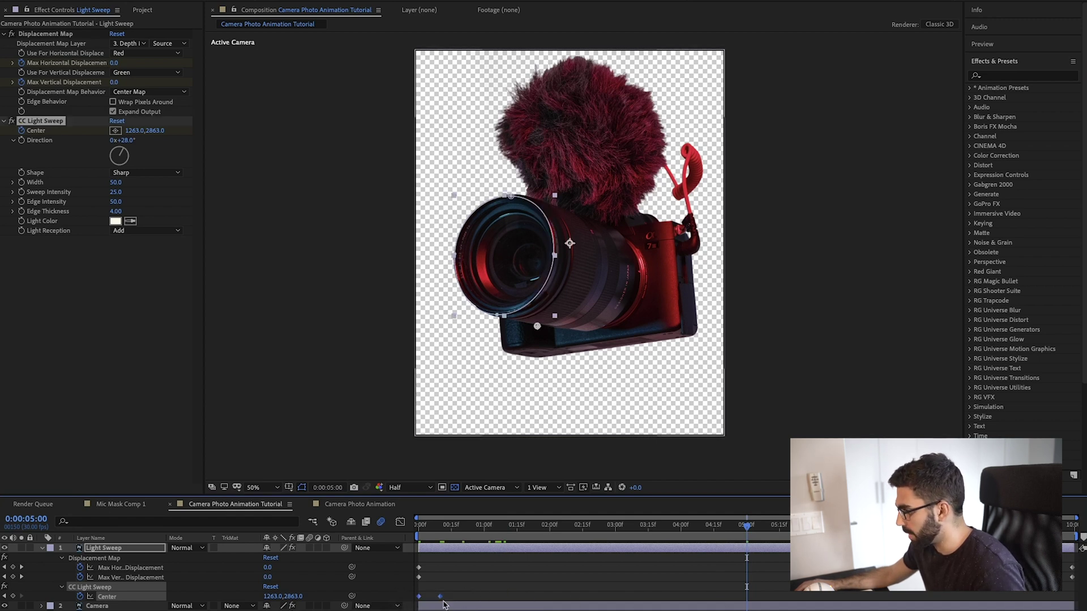
key(ctrl+v)
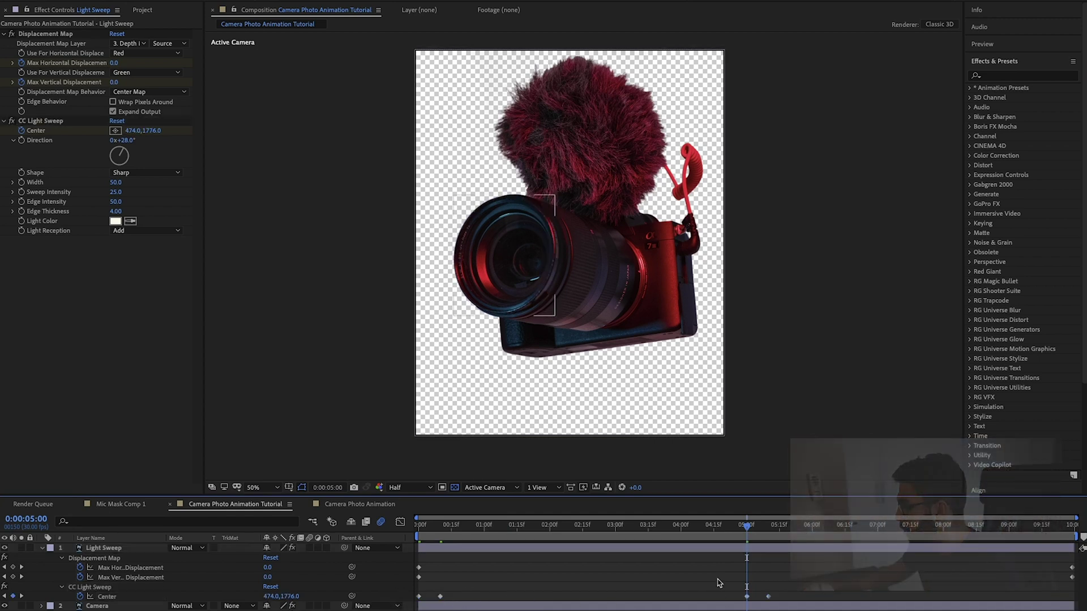
Step: Copy the CC Light Sweep center keyframe from frame 10 to 0:00:04:29, one frame before the second sweep
drag(745, 529, 456, 541)
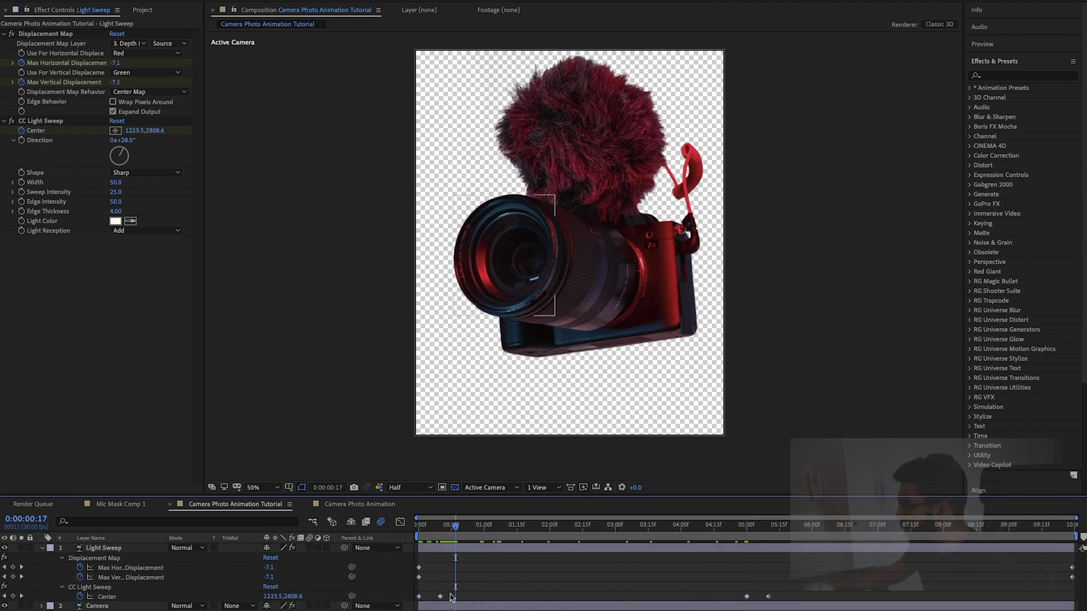
drag(748, 530, 802, 532)
drag(455, 530, 746, 533)
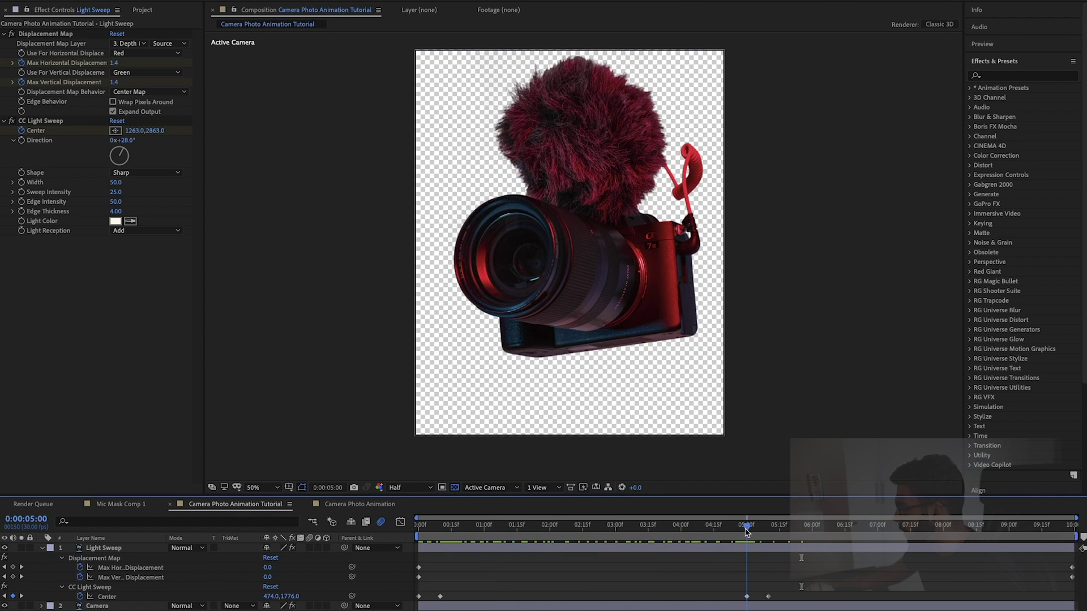
key(Page_Up)
click(440, 596)
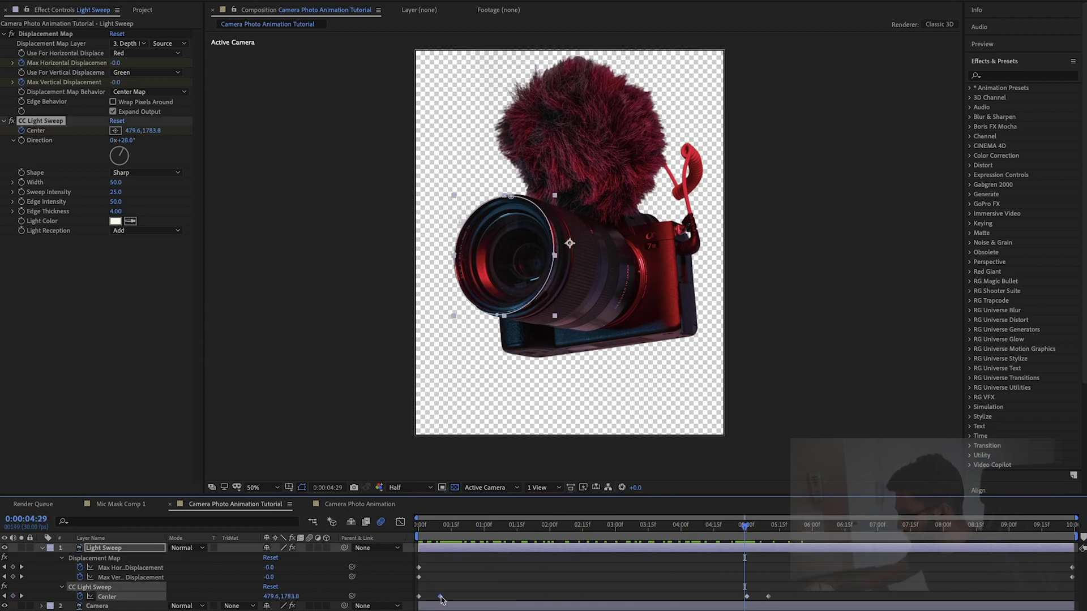
key(ctrl+c)
key(ctrl+v)
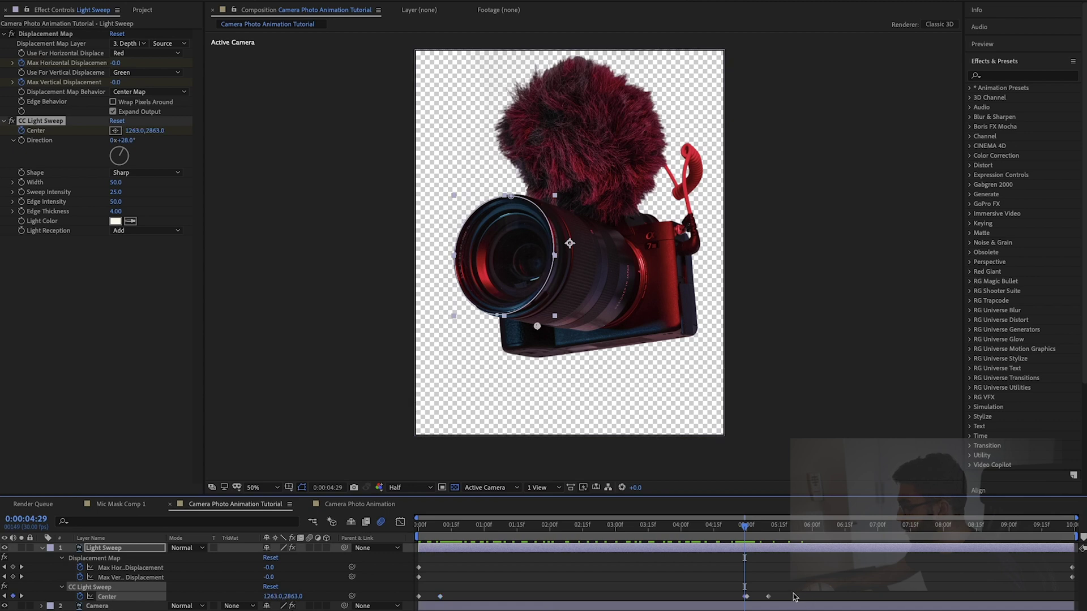
Step: Check the center keyframes around 0:00:05:00 frame by frame and play back the light sweep
click(446, 528)
drag(442, 532, 746, 542)
key(semicolon)
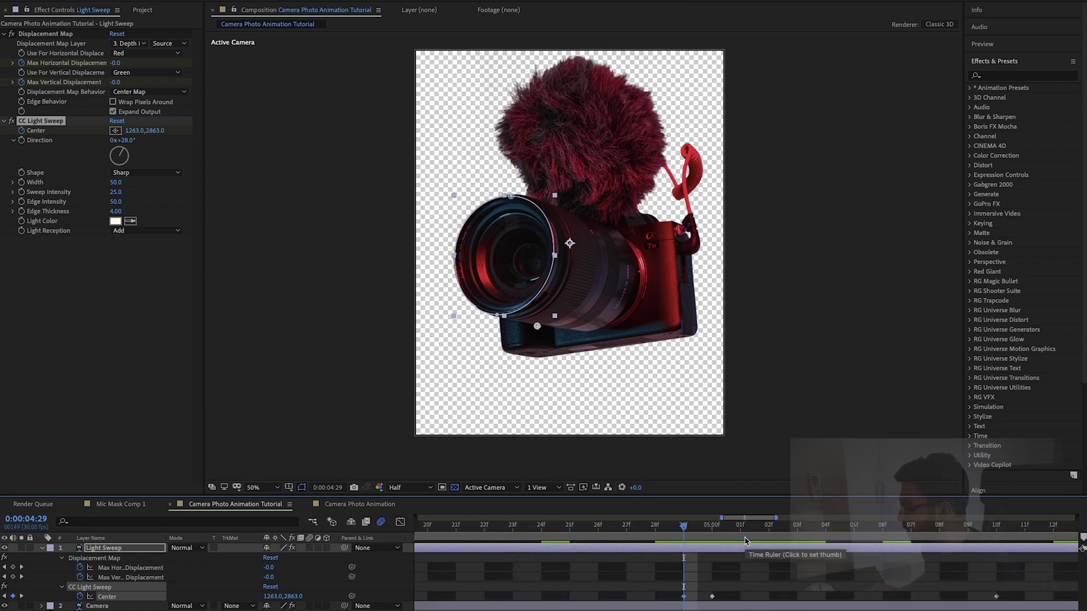
key(Page_Down)
key(space)
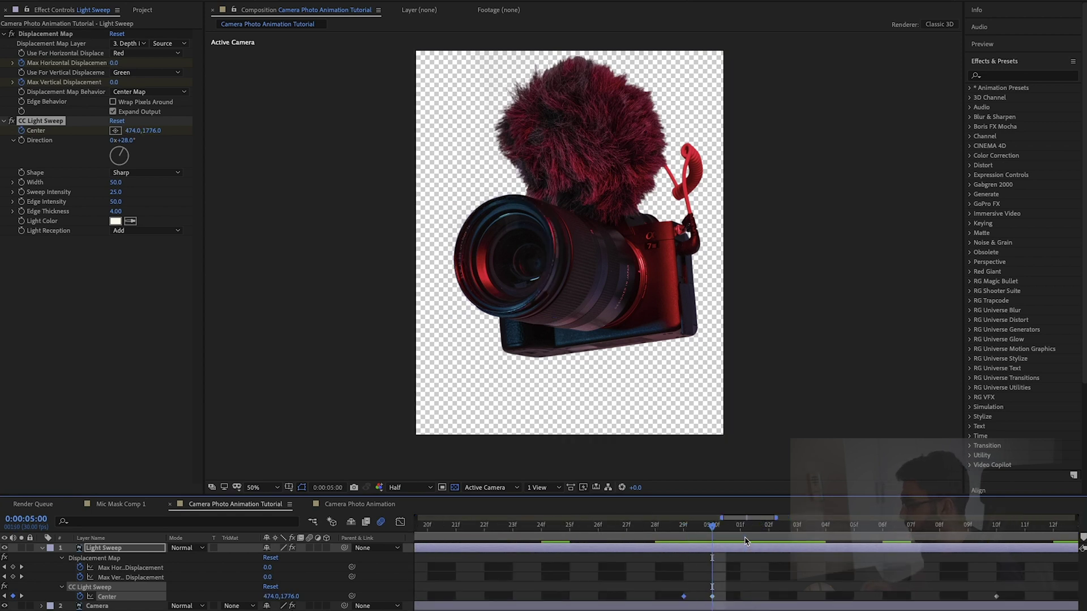
key(space)
key(minus)
key(minus)
key(space)
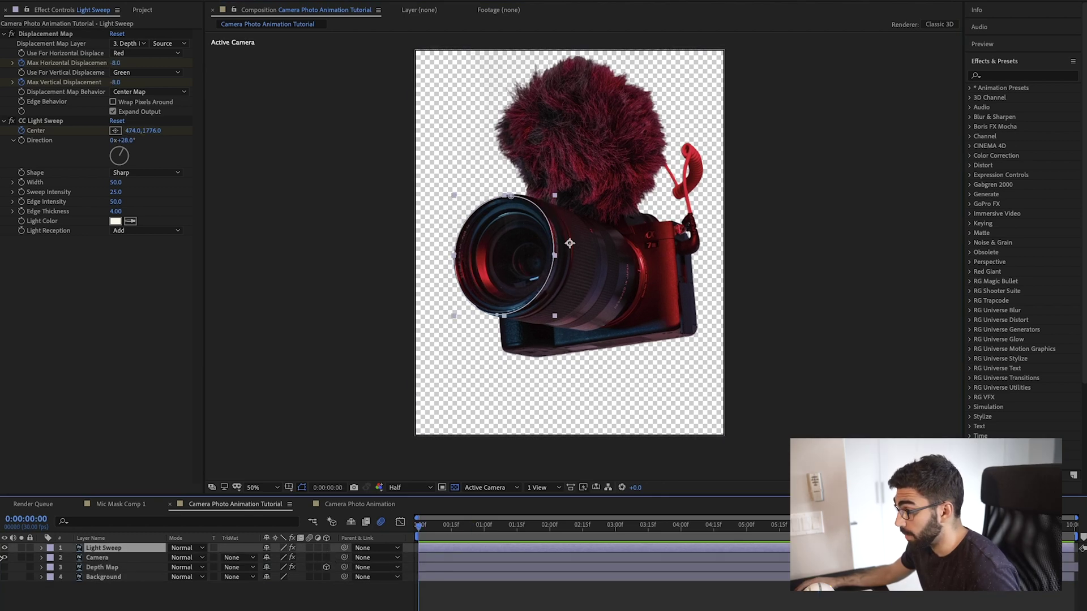
Step: Make the Light Sweep and Camera layers 3D and pre-compose them together as "Camera w Light Sweep"
click(326, 548)
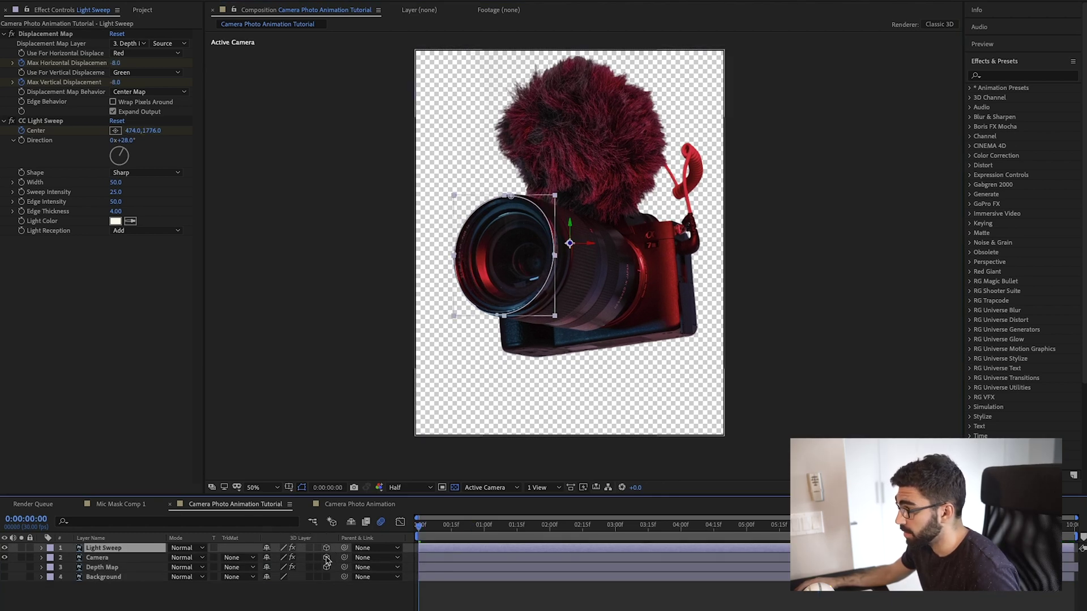
click(435, 469)
click(105, 549)
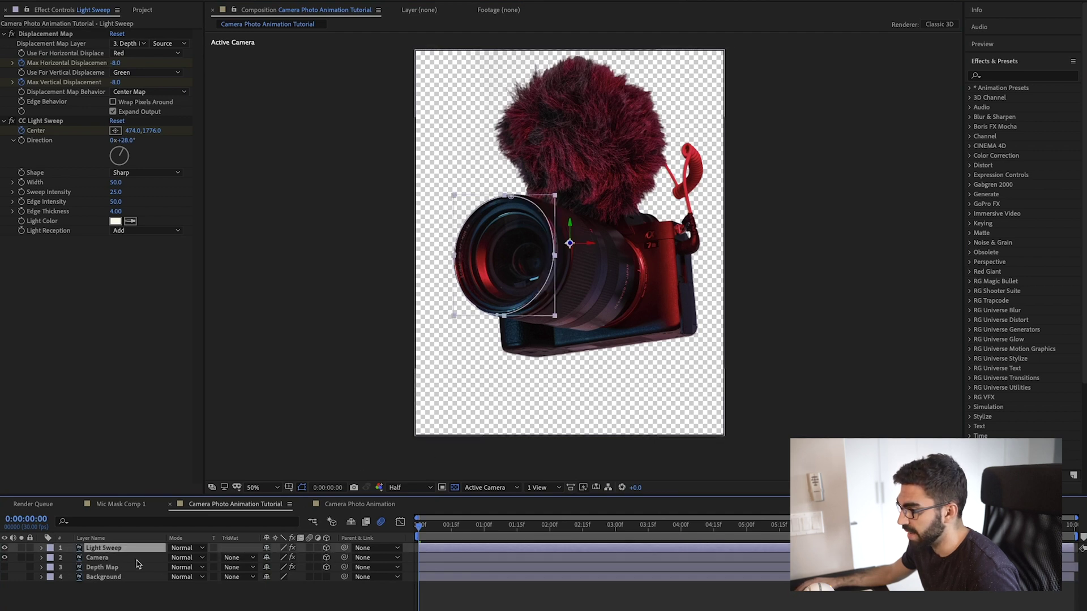
shift+click(107, 558)
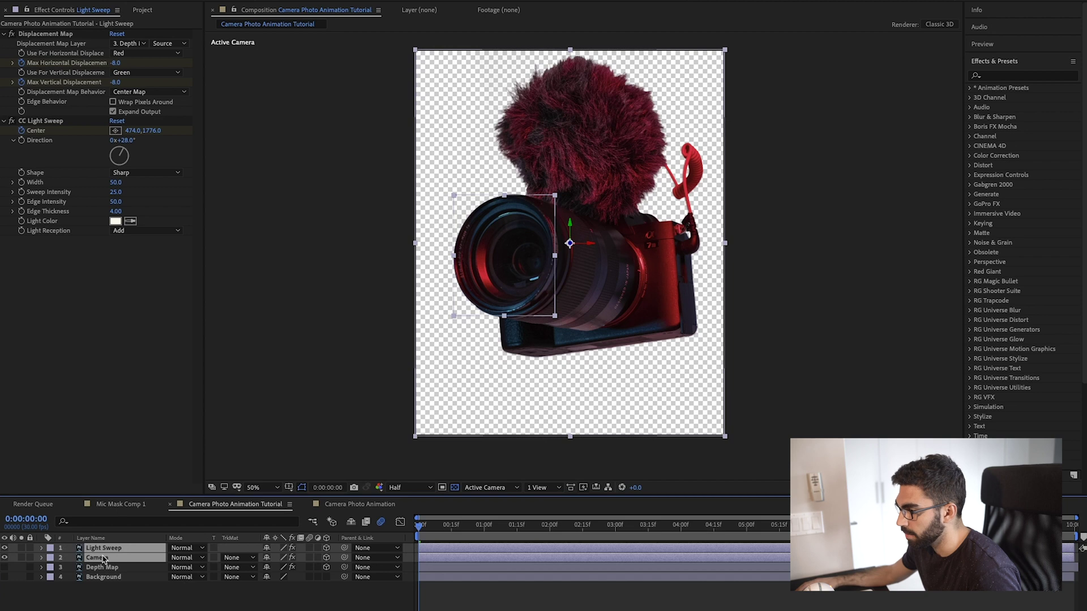
right_click(103, 559)
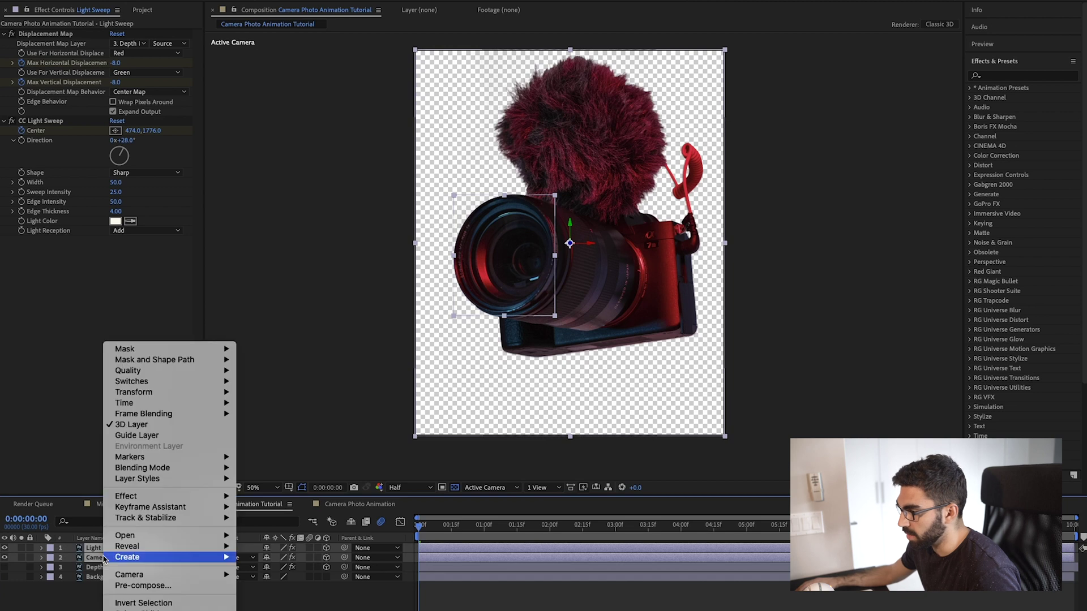
click(144, 587)
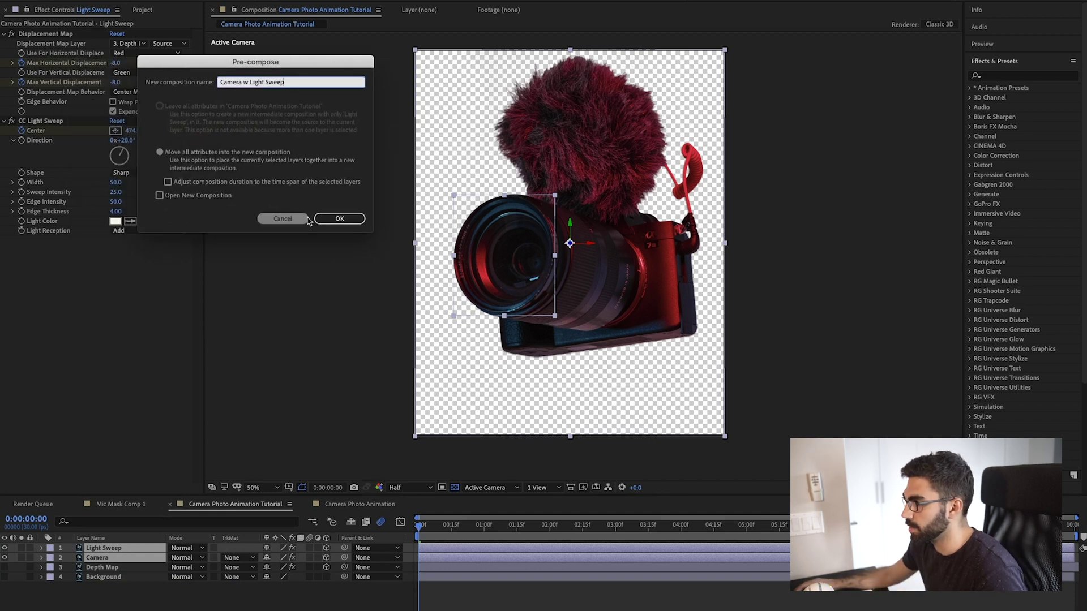
click(340, 219)
Step: Make the Camera w Light Sweep layer 3D and keyframe its Z Rotation at -10° on the first frame
click(126, 551)
click(327, 549)
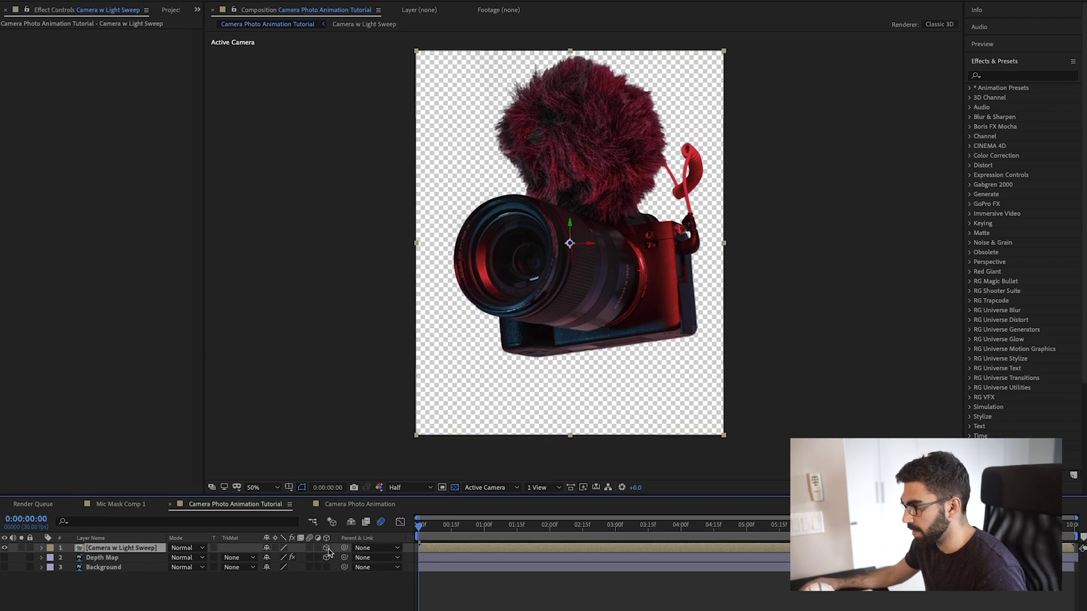
key(r)
key(alt+shift+r)
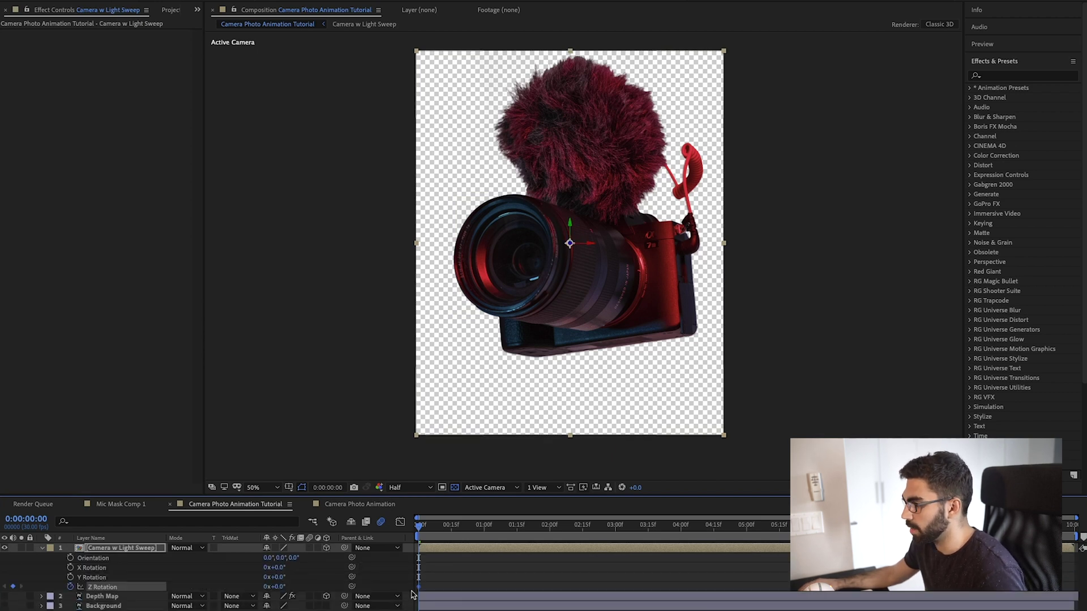
click(70, 588)
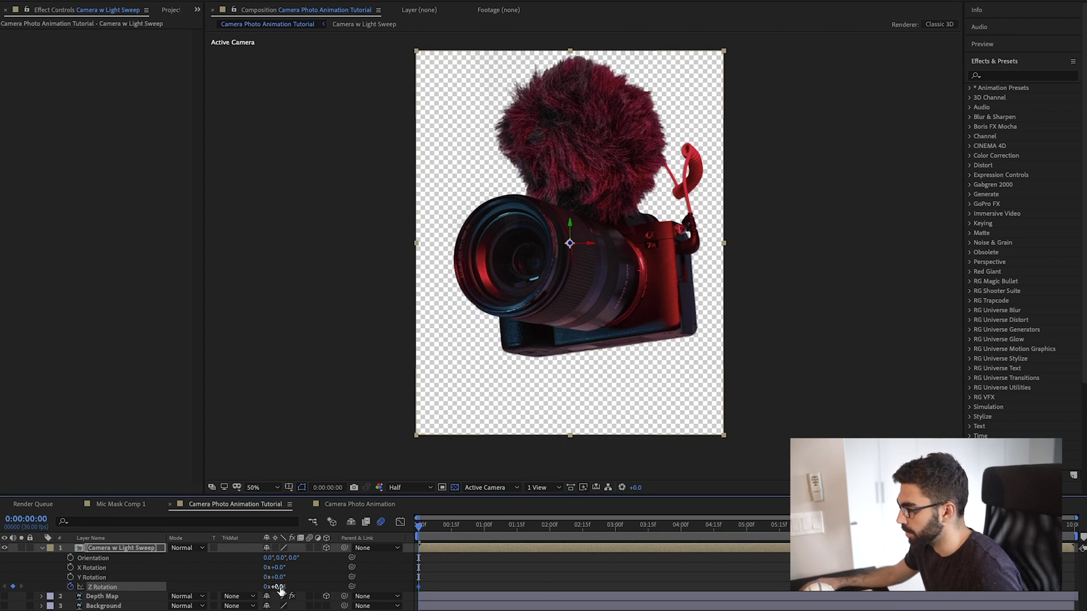
drag(281, 592, 278, 592)
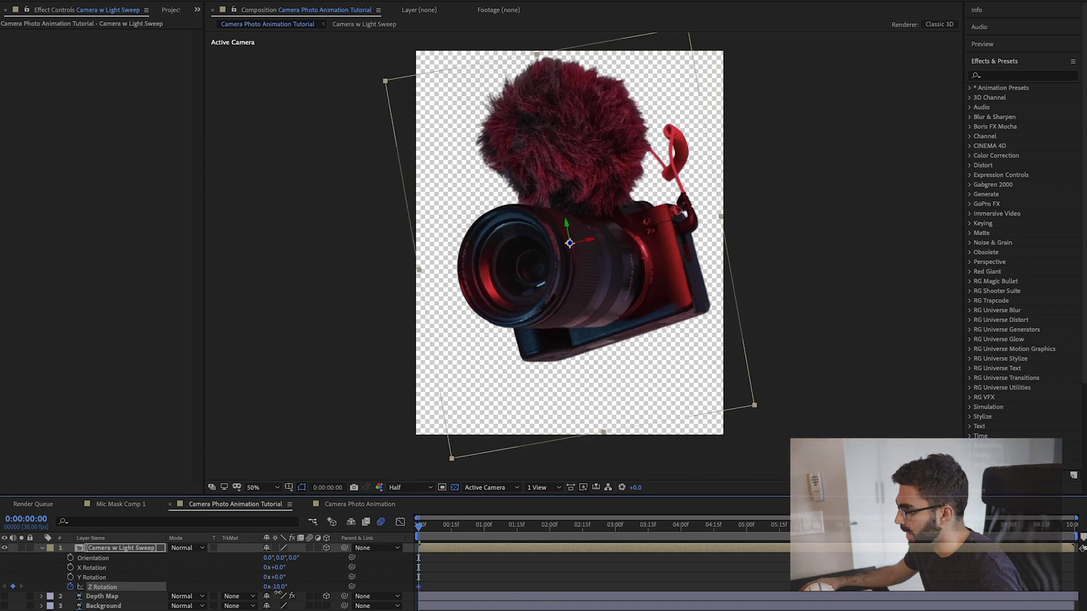
Step: Add Z Rotation keyframes of -10° at 0:00:09:29 and +10° at 0:00:05:00
drag(548, 529, 1081, 561)
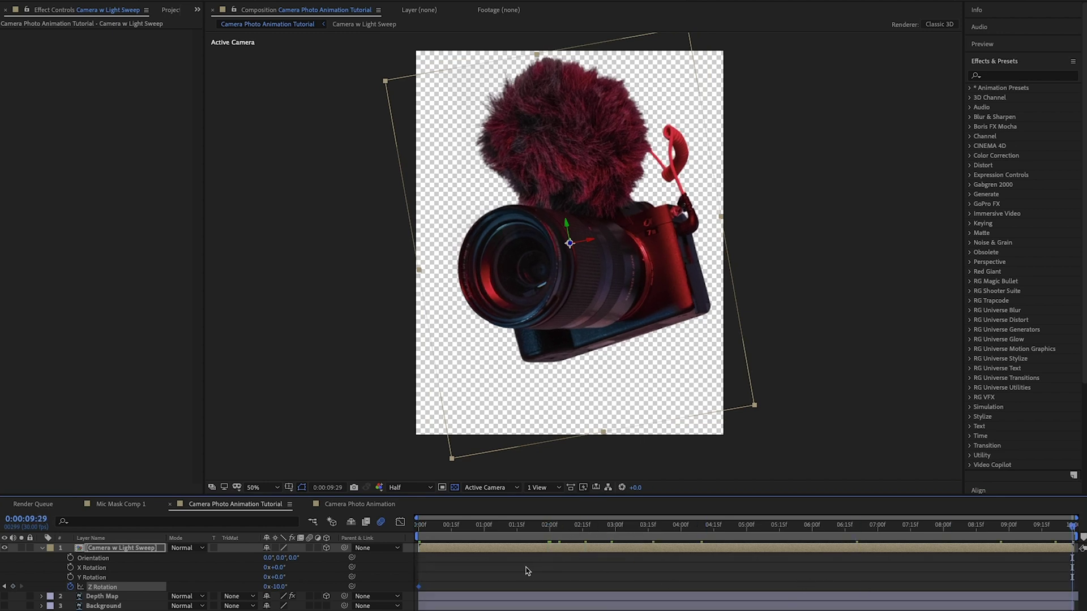
click(12, 587)
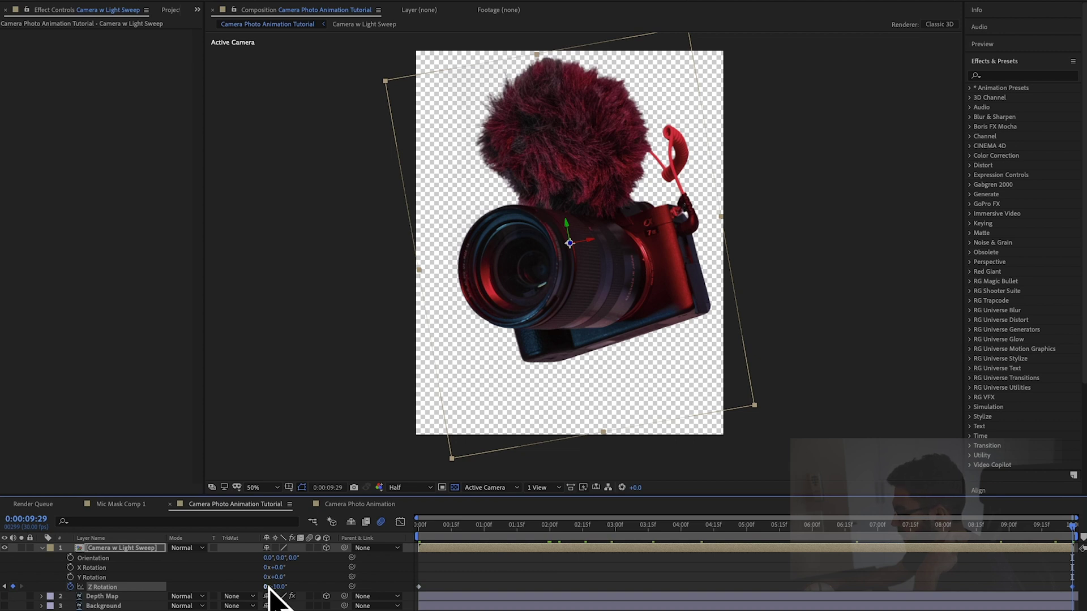
drag(758, 527, 746, 532)
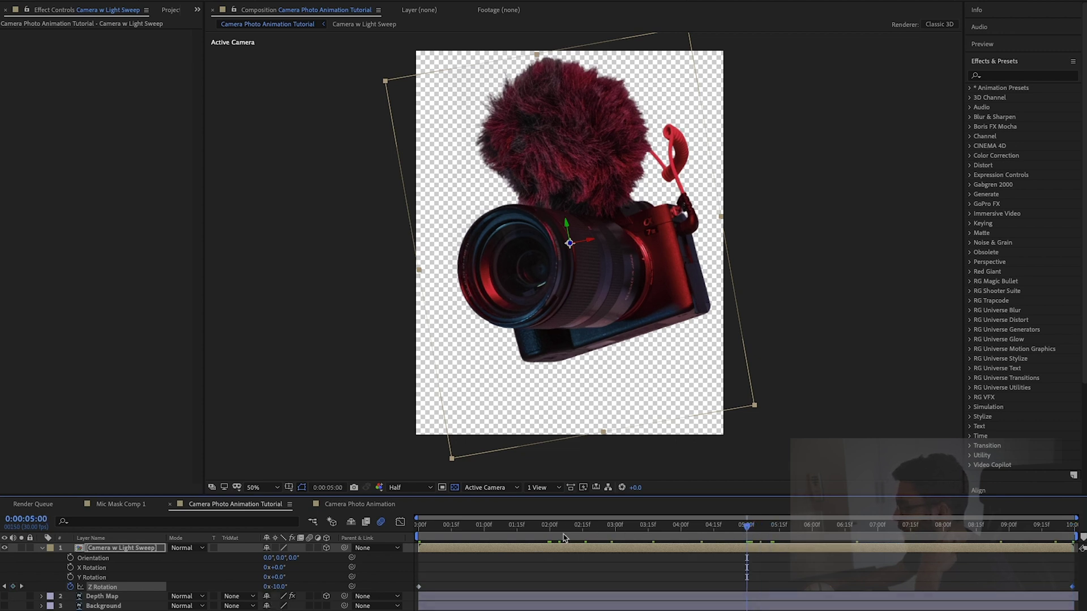
drag(283, 589, 295, 586)
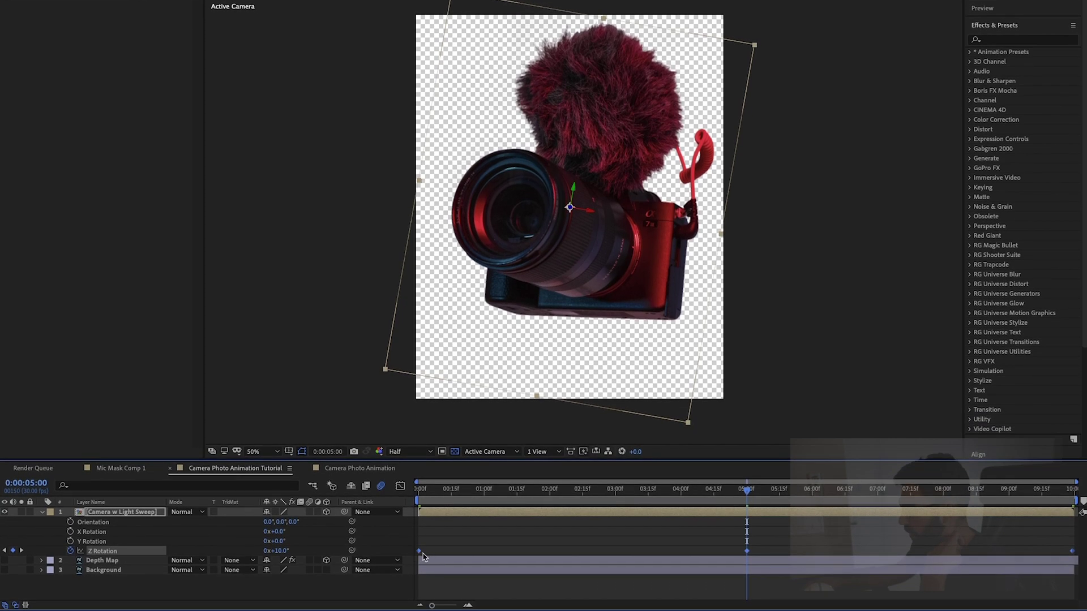
Step: Apply Easy Ease to all three Z Rotation keyframes, preview the rotation from the start and collapse the layer
right_click(419, 554)
mouse_move(497, 603)
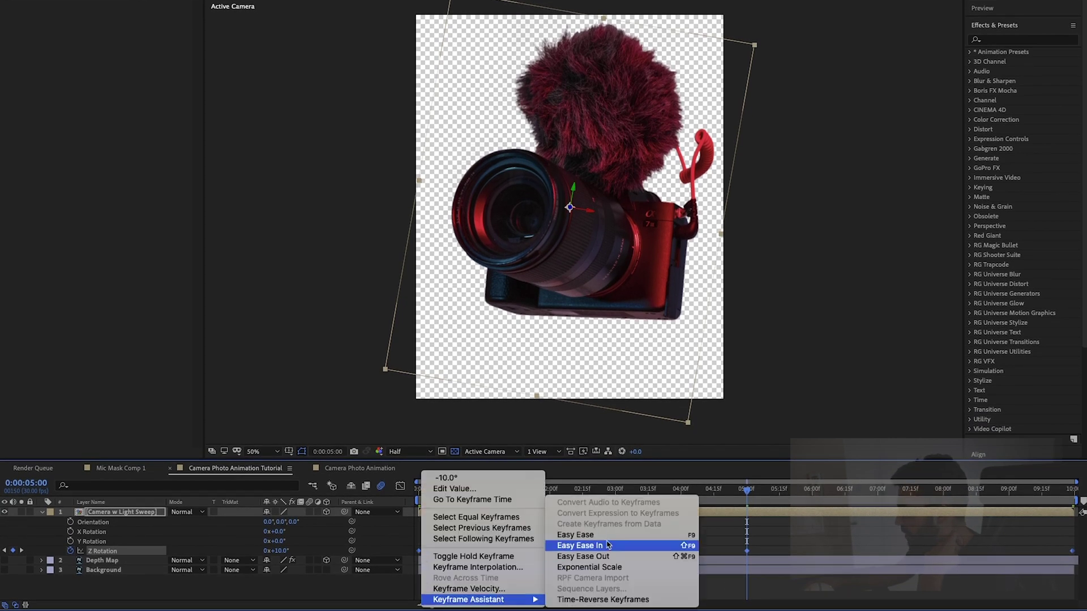
click(674, 535)
click(559, 546)
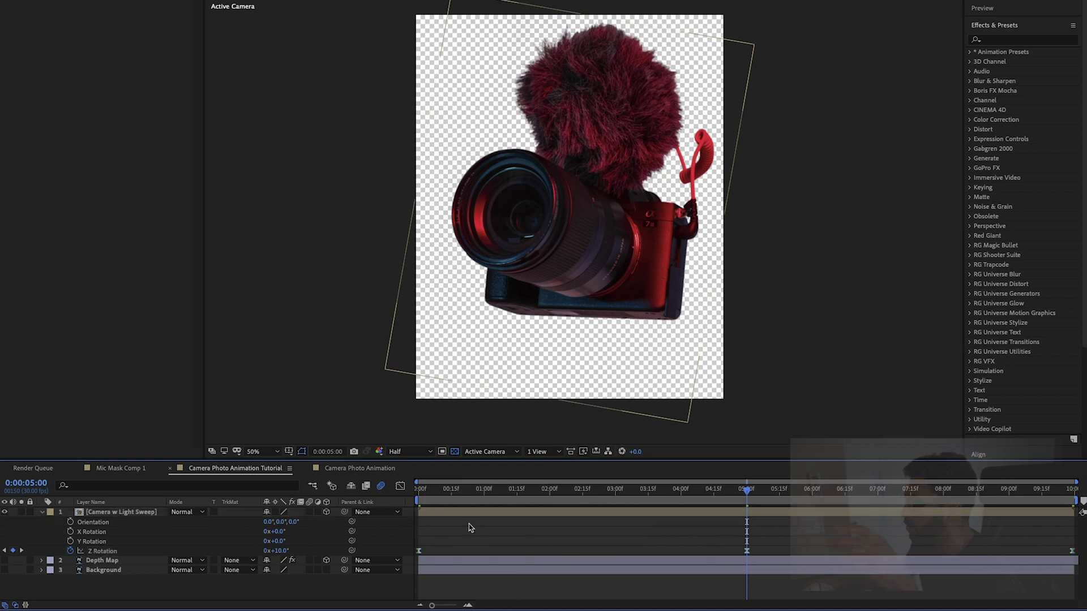
key(Home)
key(space)
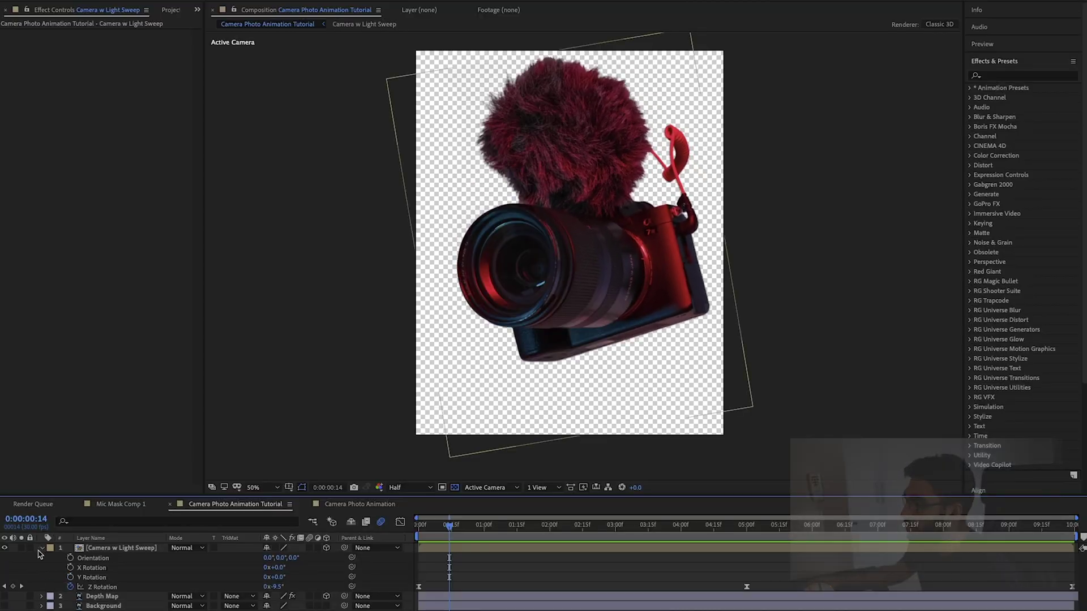
click(41, 548)
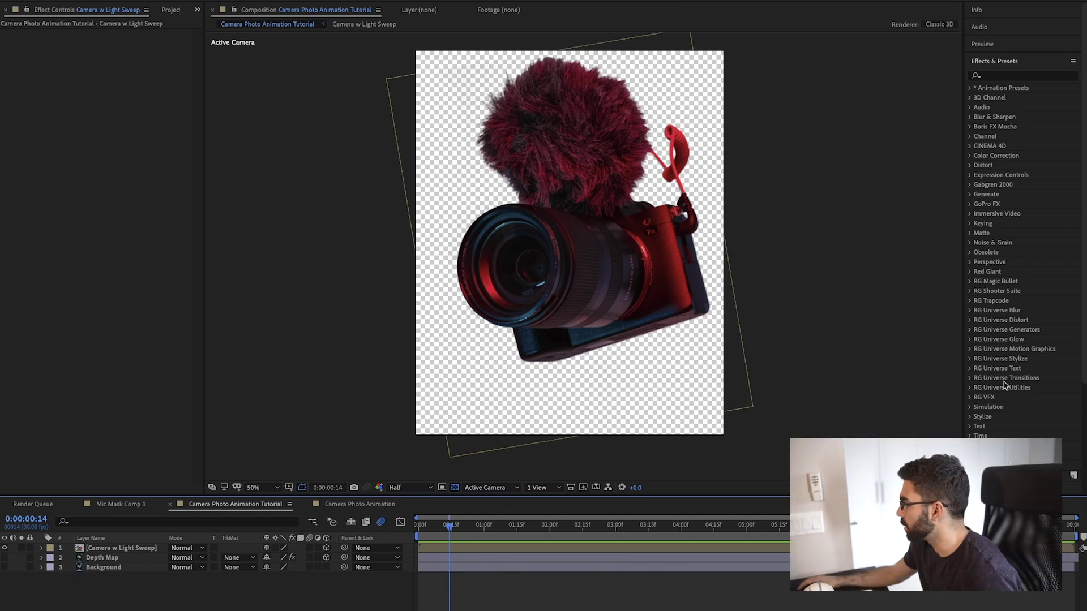
Step: Try the uni.Picture in Picture effect on the Camera w Light Sweep layer with Border Type set to None
click(986, 390)
click(970, 388)
drag(1022, 422, 226, 548)
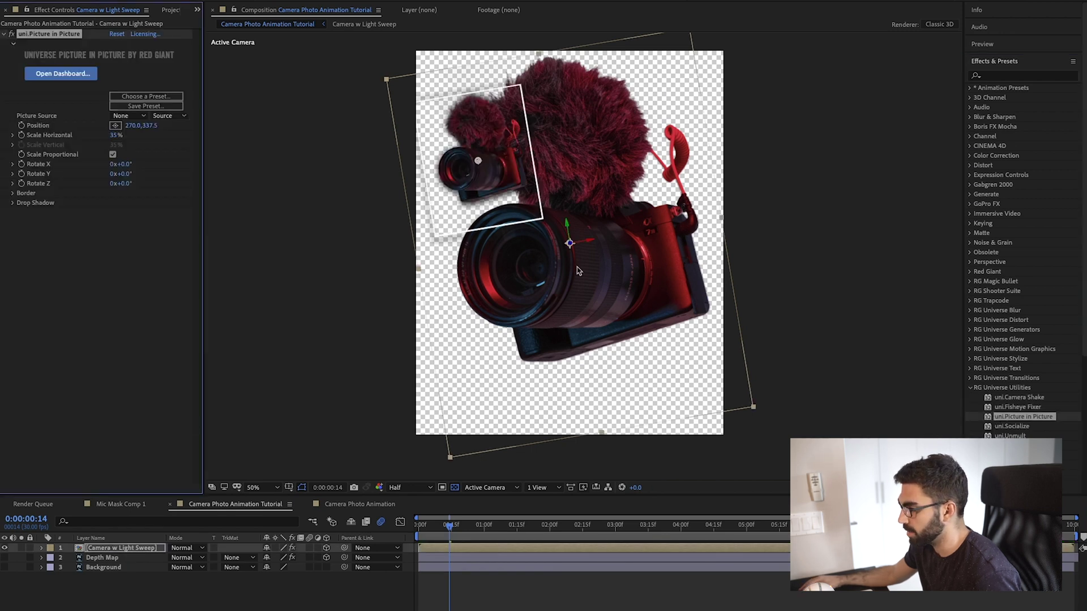
click(14, 193)
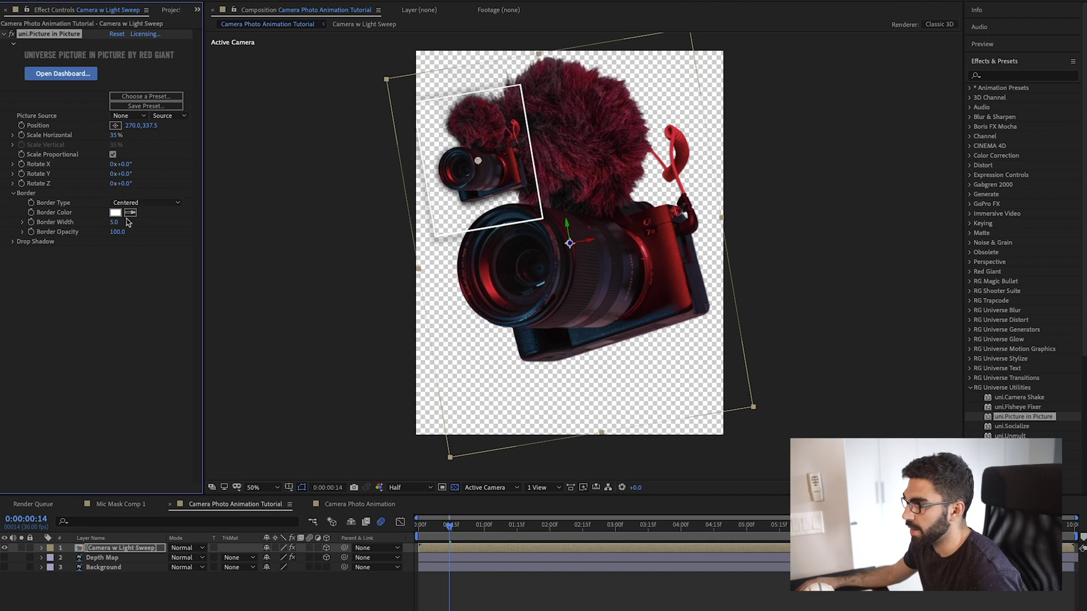
click(129, 203)
click(136, 214)
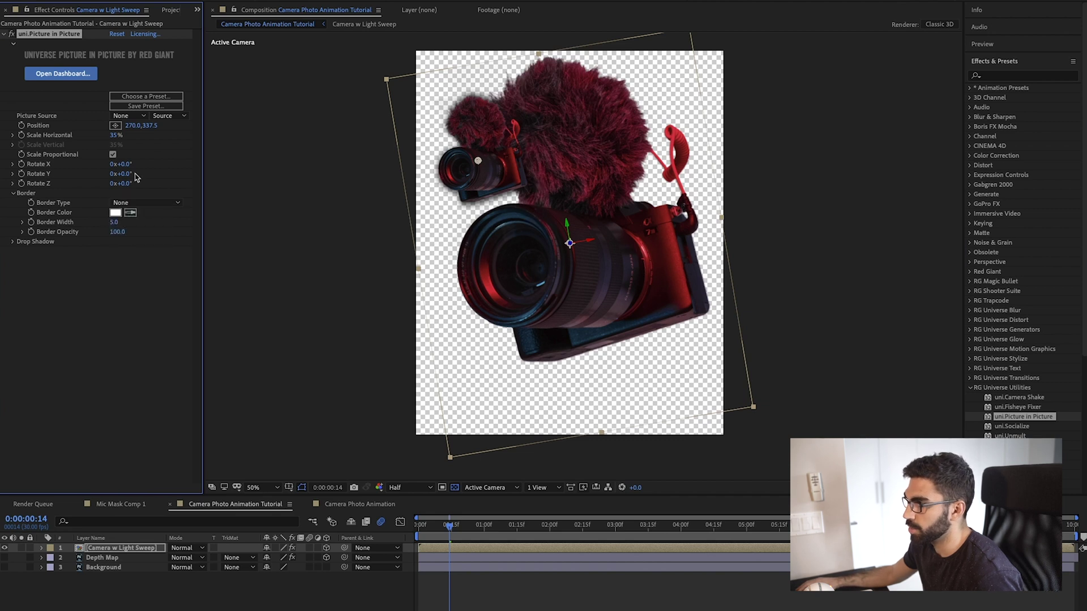
Step: Try the picture-in-picture copy below the camera at 21% scale, and remove the effect
drag(157, 129, 364, 167)
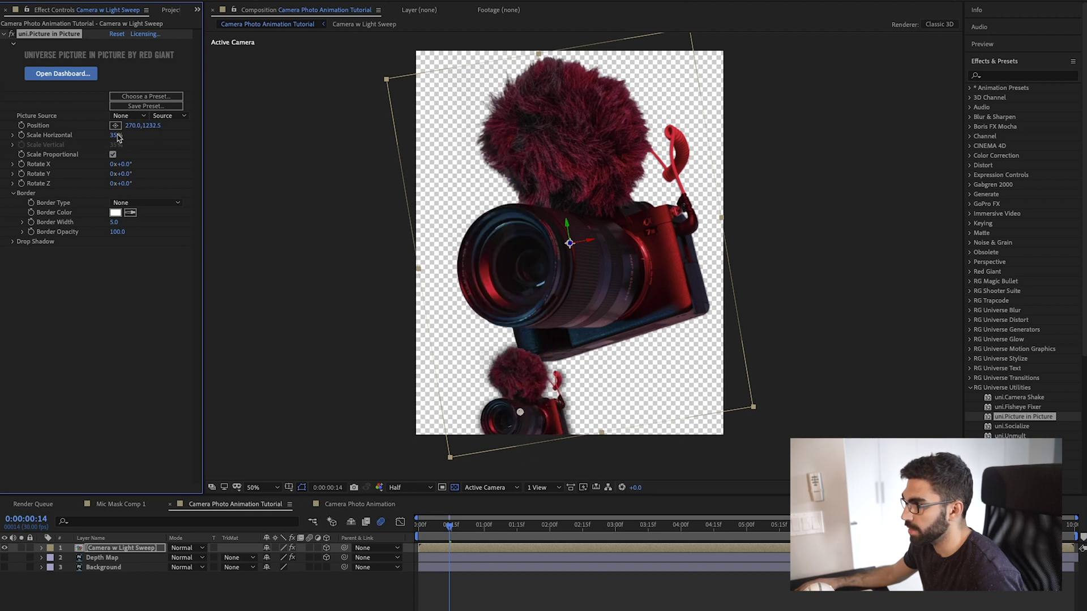
drag(112, 135, 120, 135)
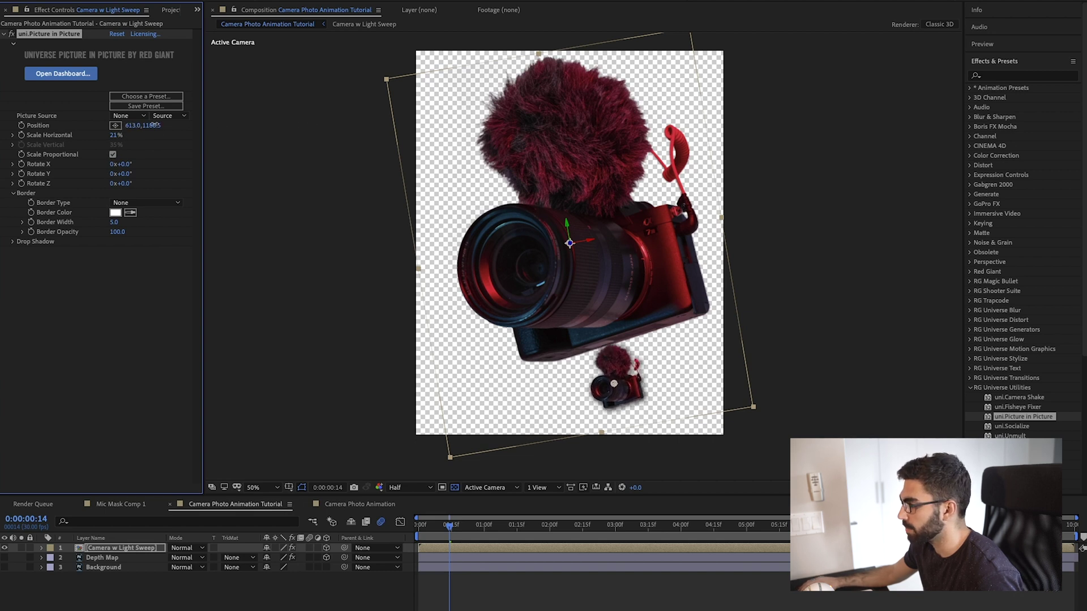
key(Delete)
Step: Duplicate the Camera w Light Sweep layer, scale the copy to 18%, place it at 540, 1217 and preview from the start
click(137, 550)
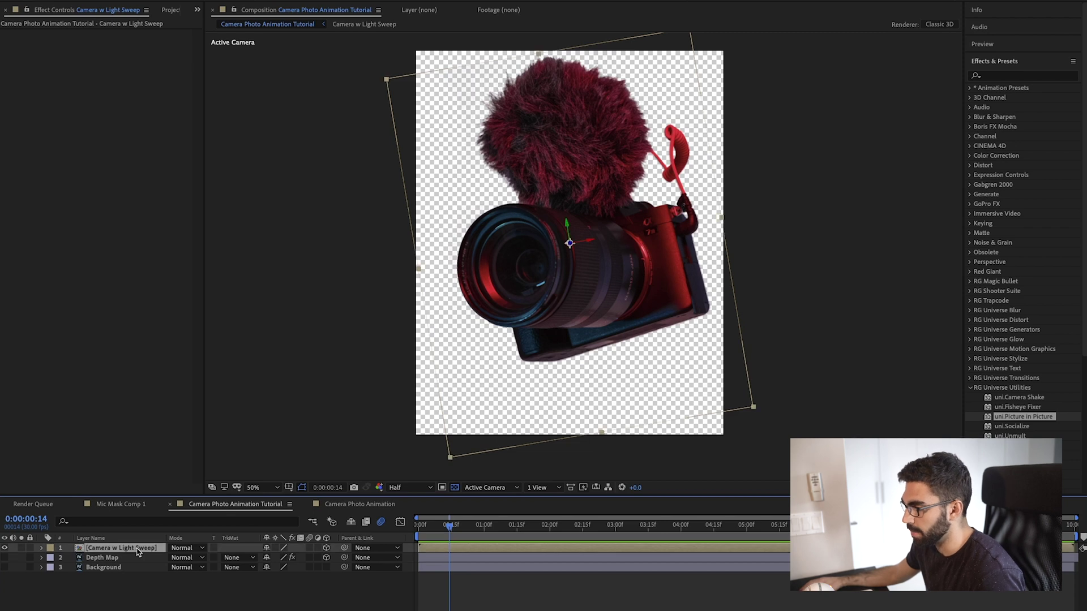
key(ctrl+d)
key(p)
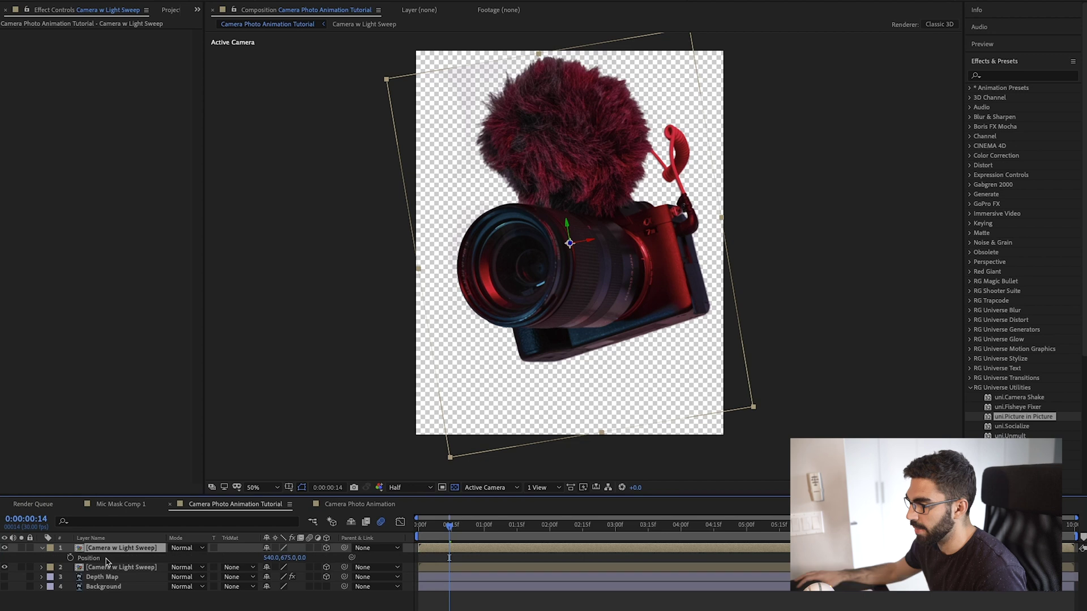
key(shift+s)
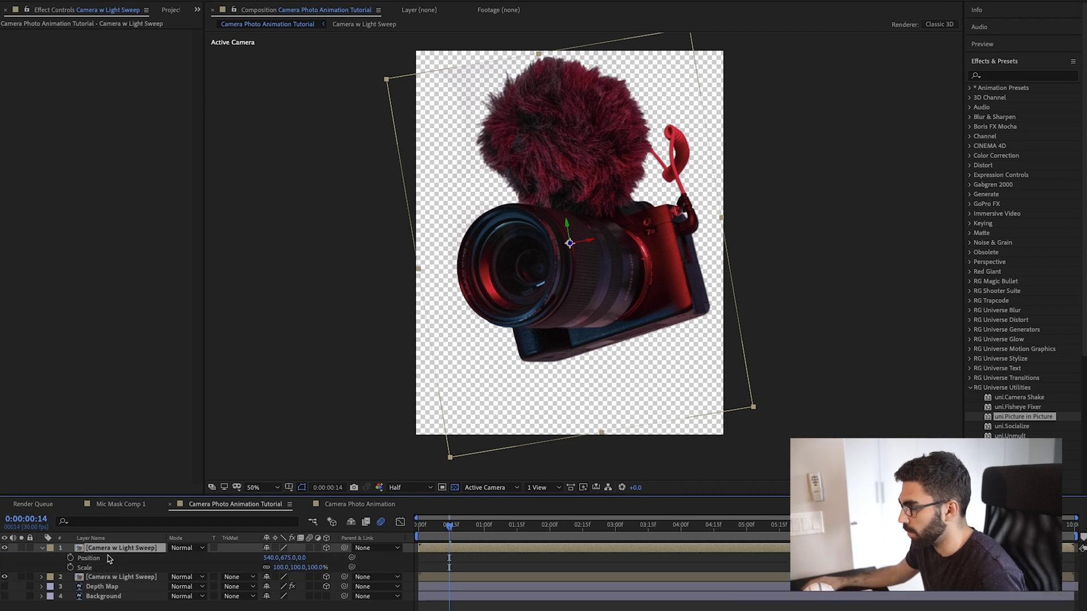
mouse_move(304, 571)
mouse_down()
mouse_move(315, 569)
mouse_move(299, 560)
mouse_up()
drag(290, 568, 397, 560)
drag(461, 526, 406, 535)
click(423, 565)
key(space)
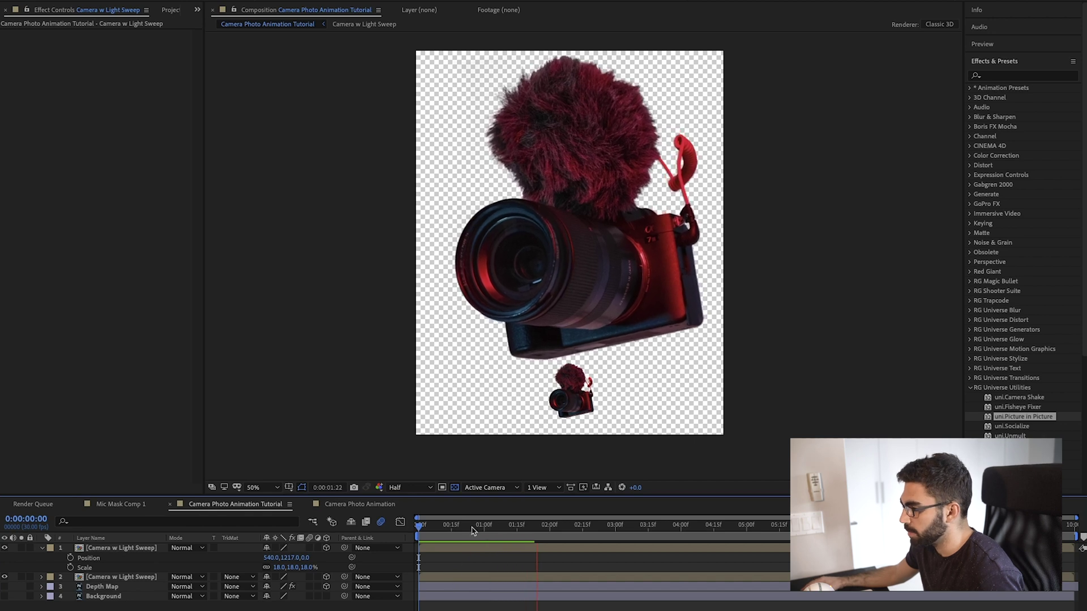
key(space)
Step: Pre-compose both Camera w Light Sweep layers as "2 Cameras Edited" and preview the result
click(134, 575)
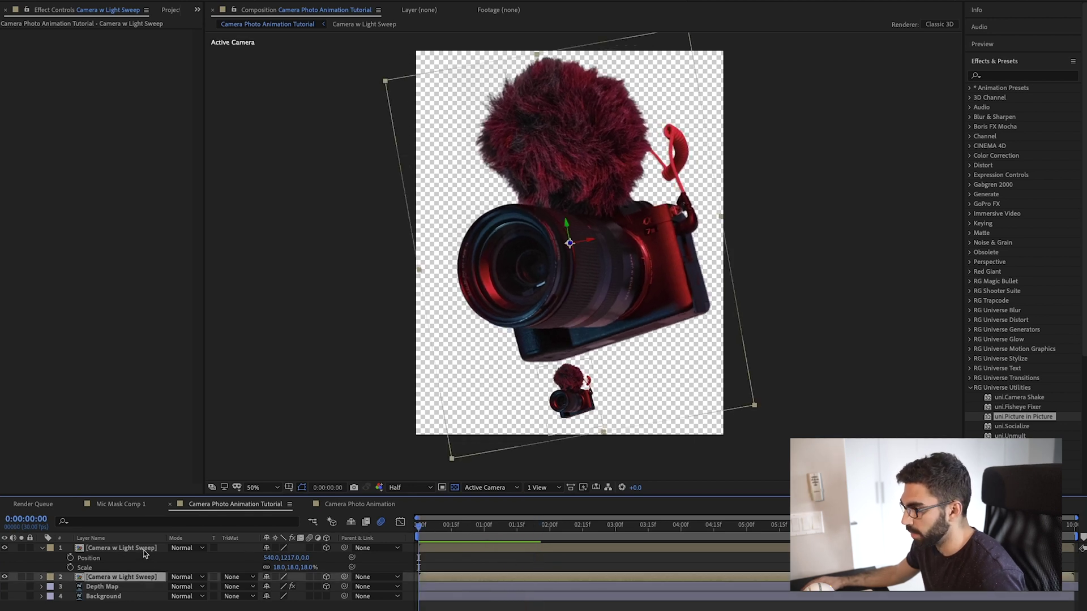
shift+click(145, 552)
right_click(143, 552)
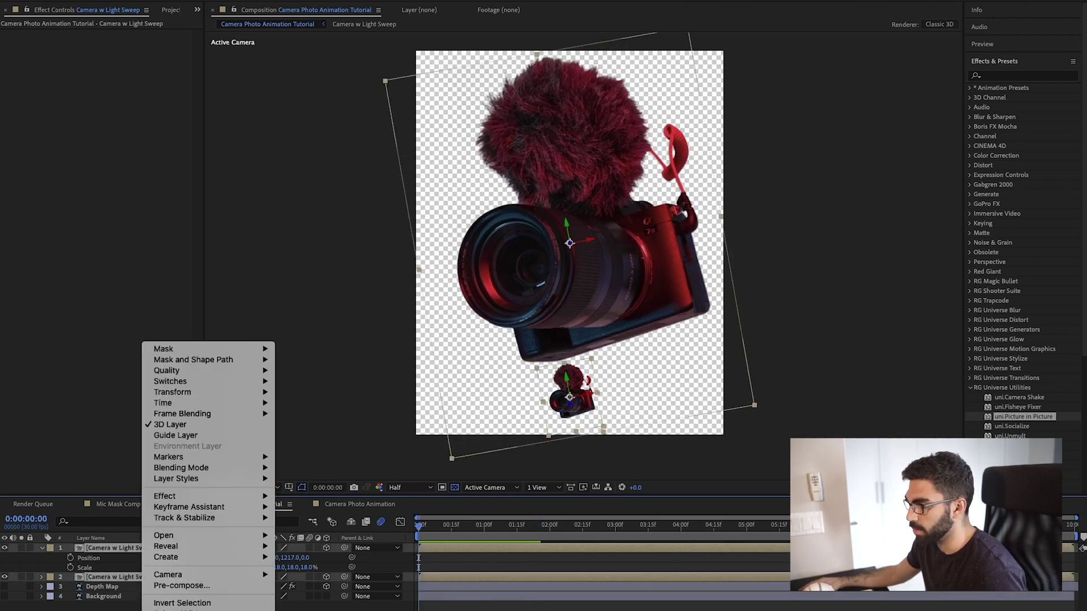
click(182, 586)
text(2 Camera)
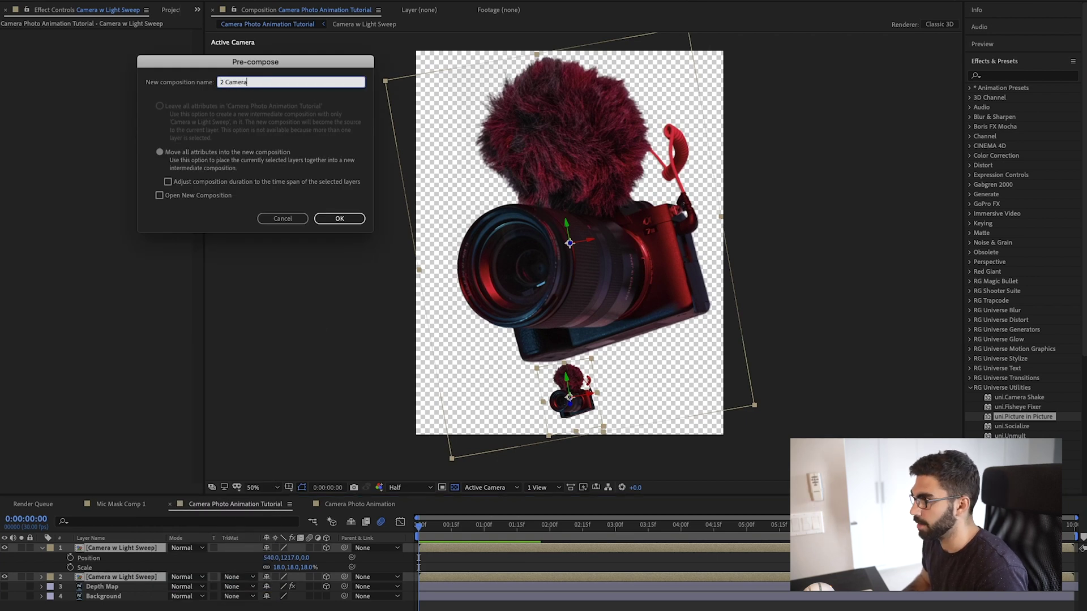
text(s Edited)
key(Return)
key(space)
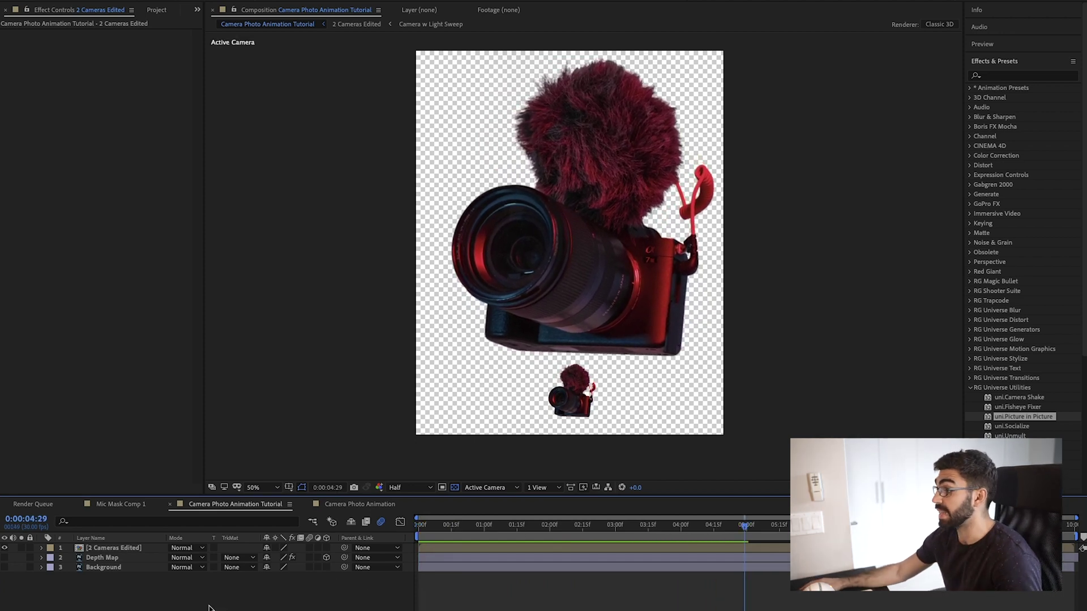
Step: Move the Background layer above Depth Map, make it visible and return to the first frame
drag(92, 569, 91, 558)
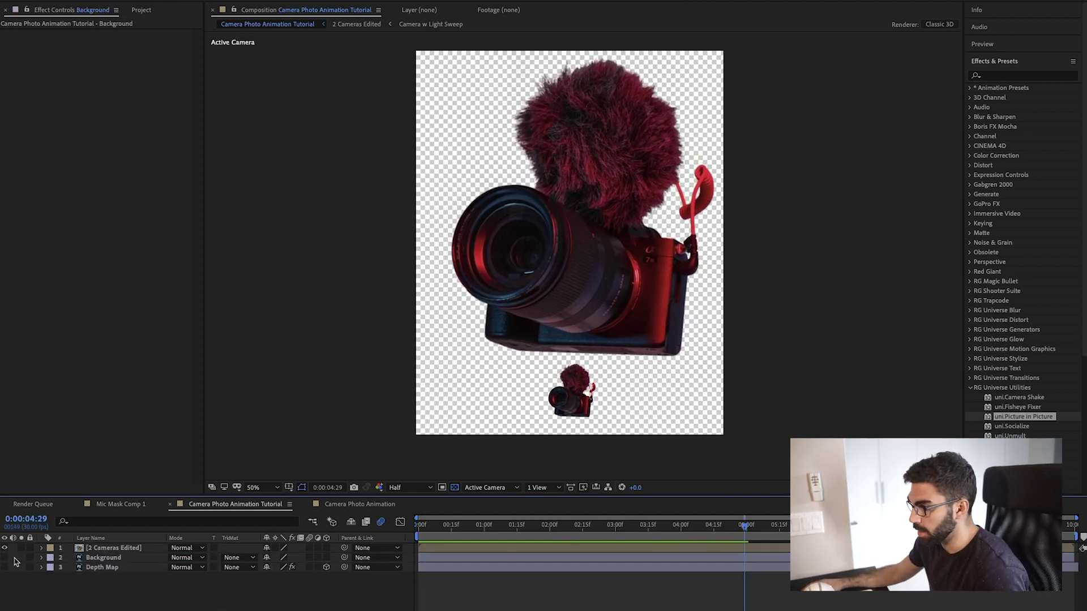
click(4, 558)
key(Home)
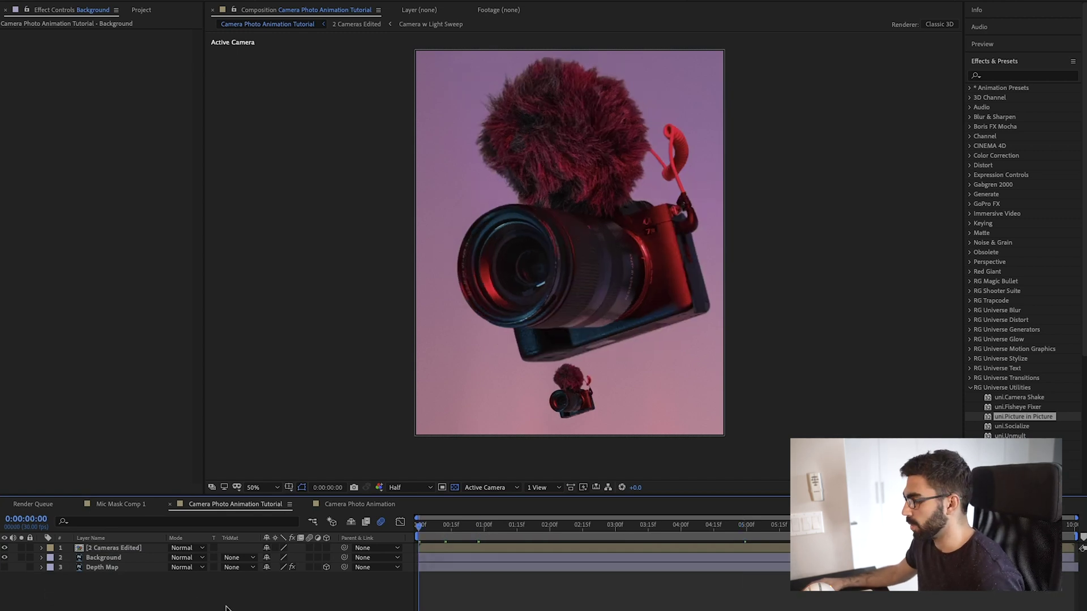
Step: Apply the Motion Tile effect to the 2 Cameras Edited layer with Output Height 250
click(132, 549)
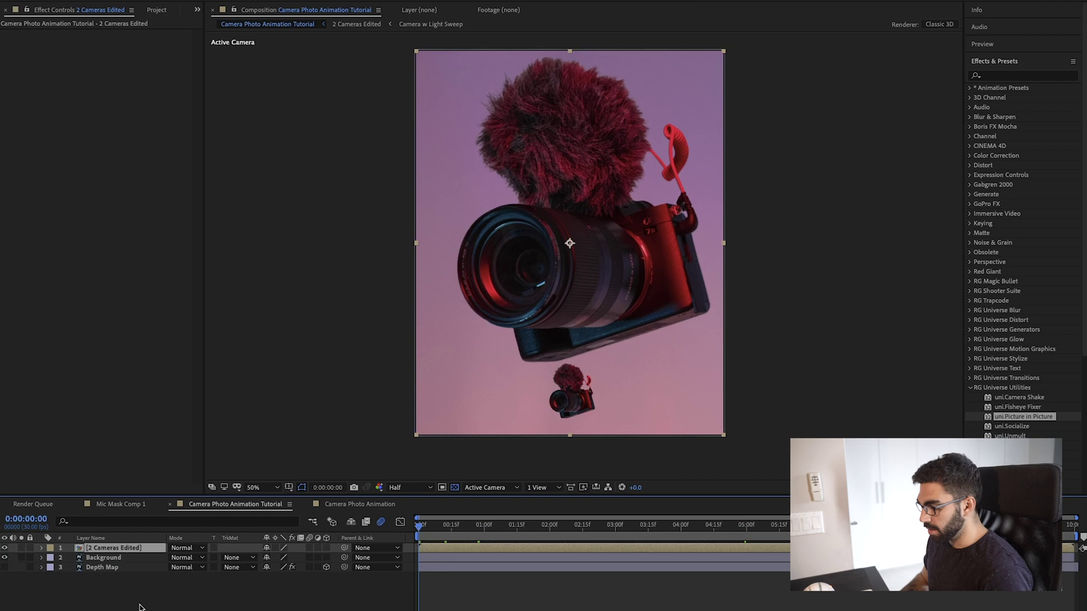
key(ctrl+space)
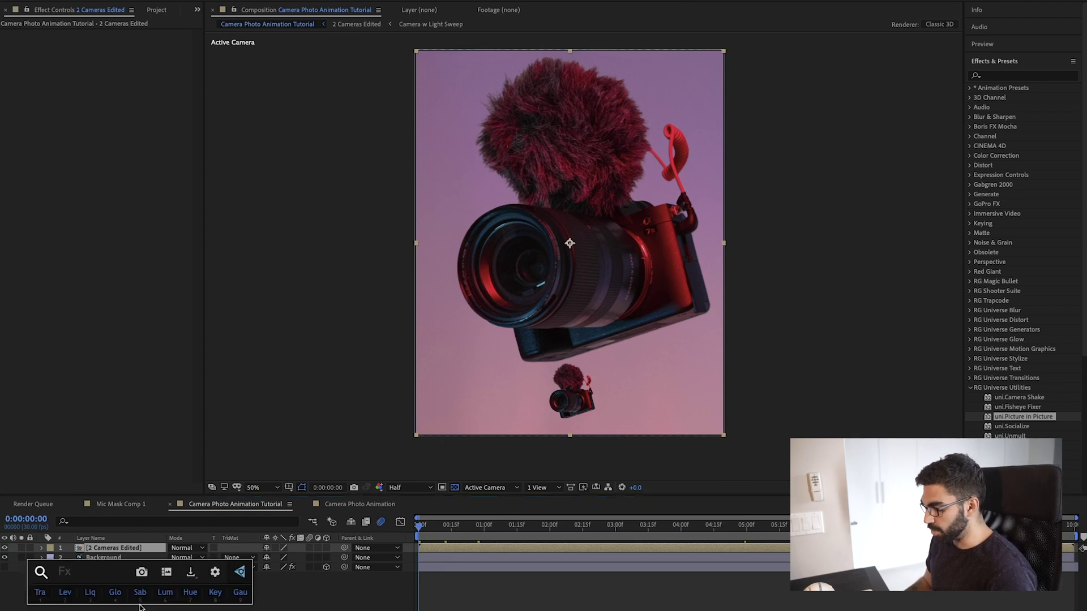
text(motion t)
key(Return)
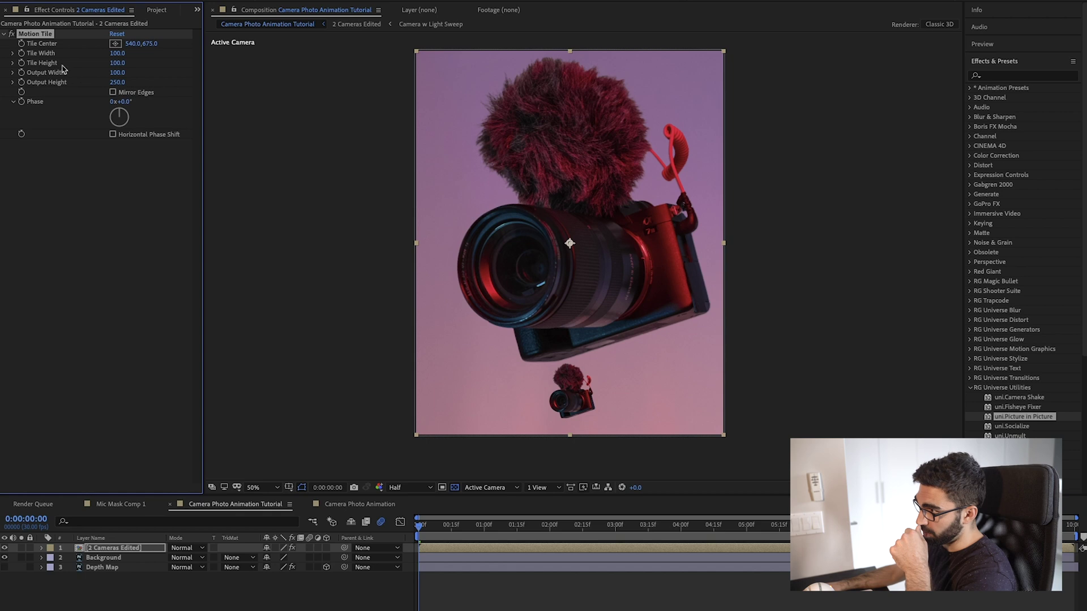
Step: Keyframe the Motion Tile's Tile Center from 540, 675 on the first frame to 540, -2032 at 0:00:09:29
drag(419, 527, 1082, 586)
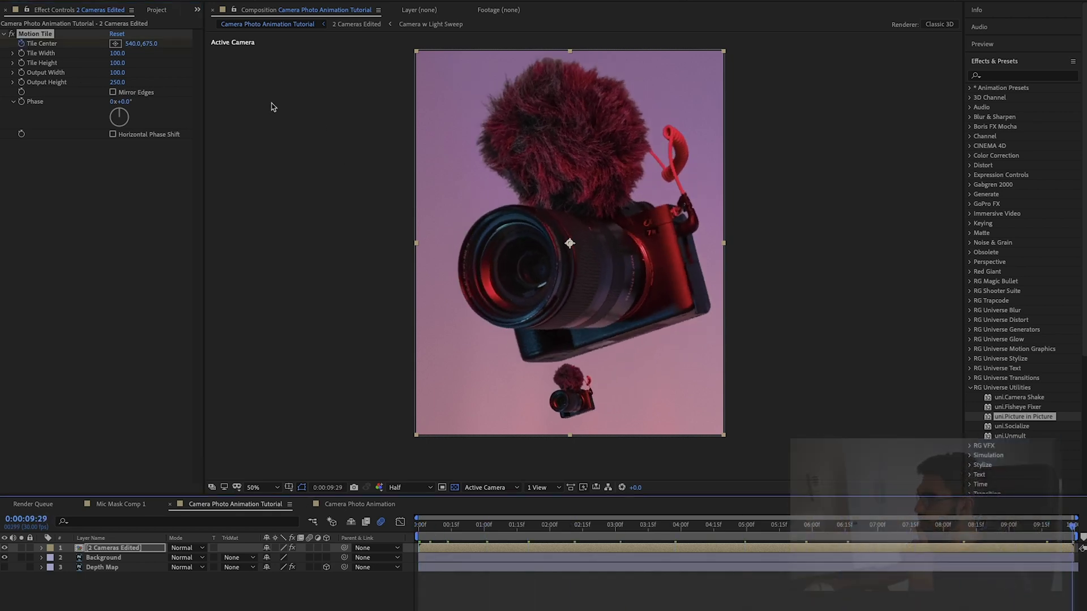
drag(155, 48, 68, 48)
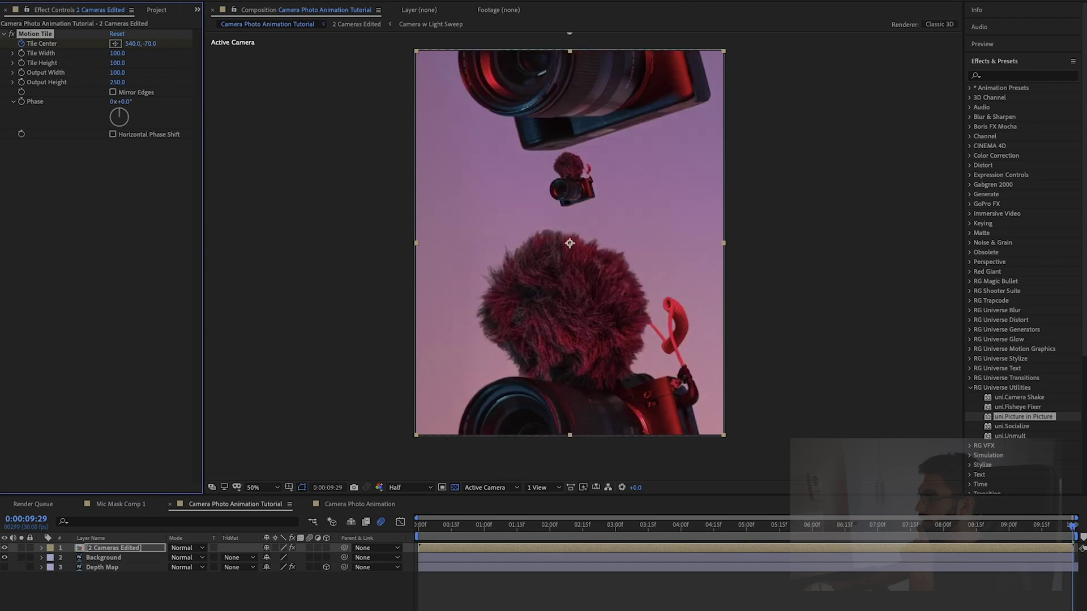
drag(153, 50, 62, 51)
drag(156, 43, 91, 43)
drag(159, 45, 145, 45)
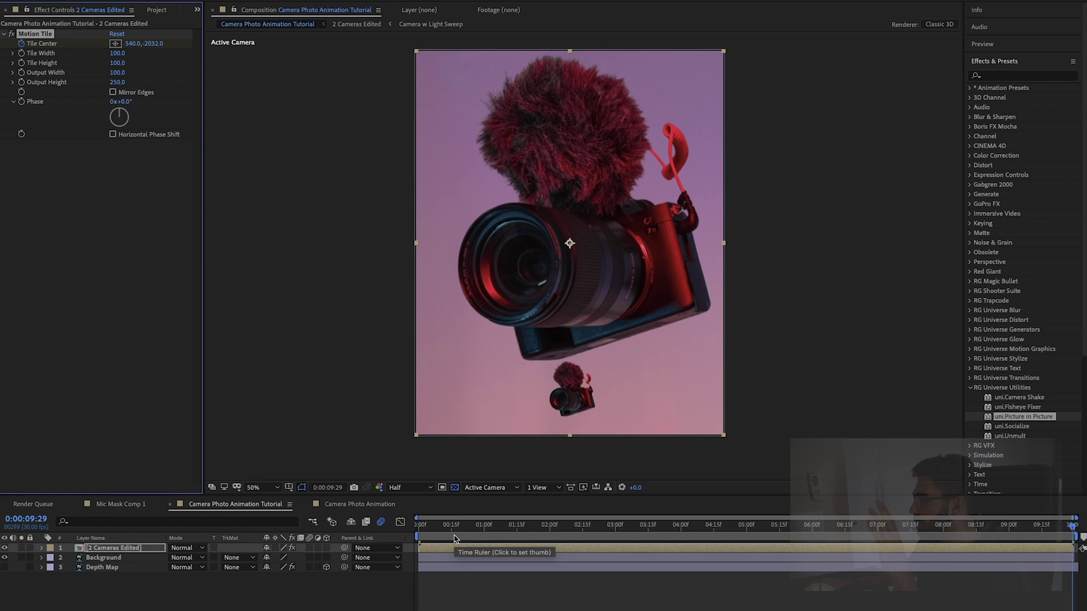
Step: Take a snapshot of the first frame, compare it with the frame at 0:00:09:29 and preview the loop
drag(474, 526, 361, 534)
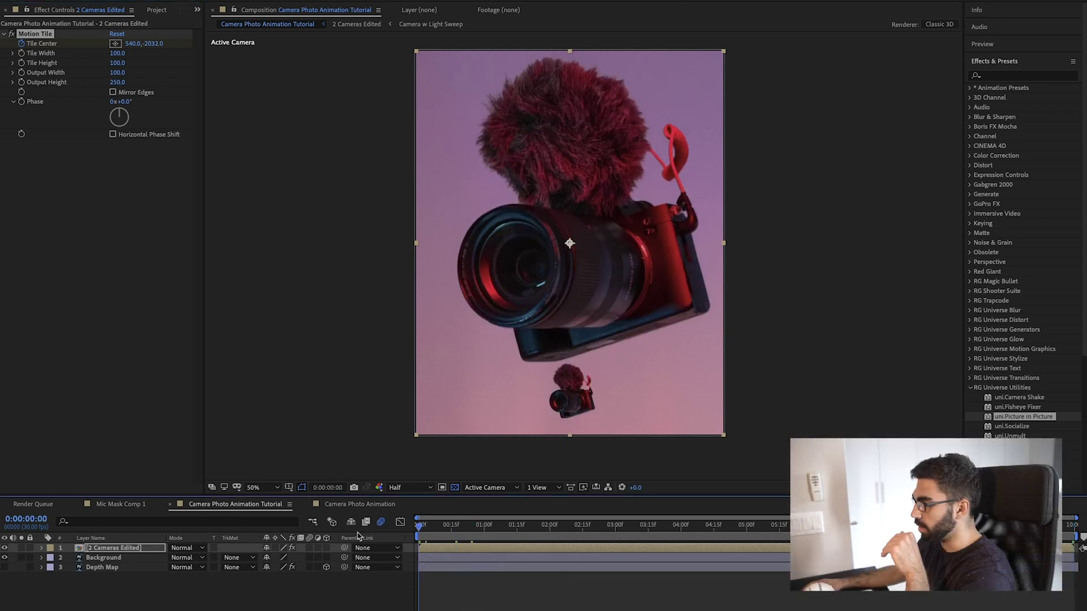
click(356, 490)
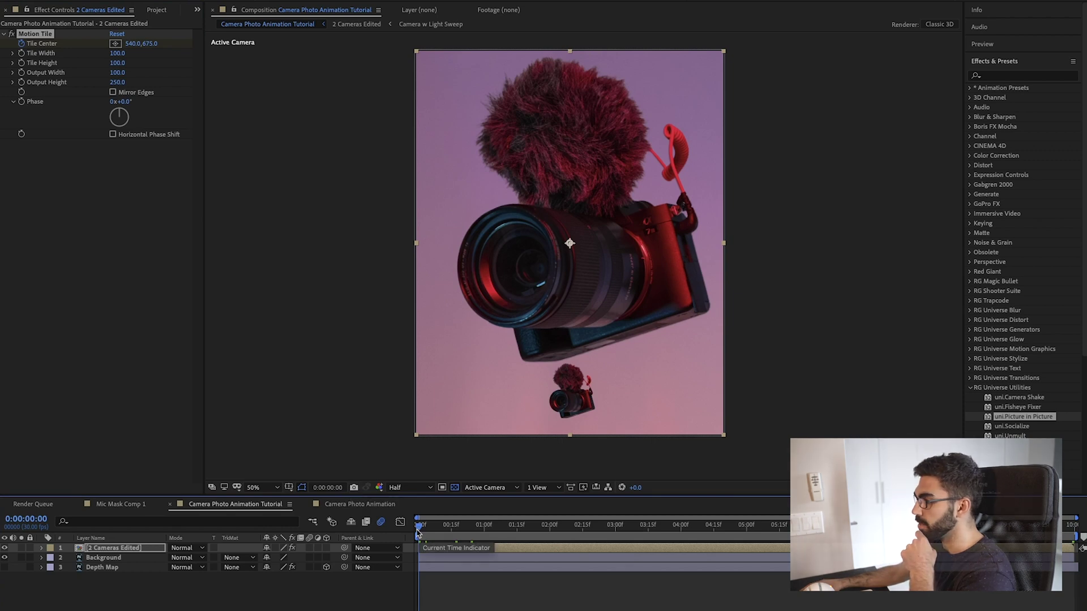
drag(420, 526, 1072, 527)
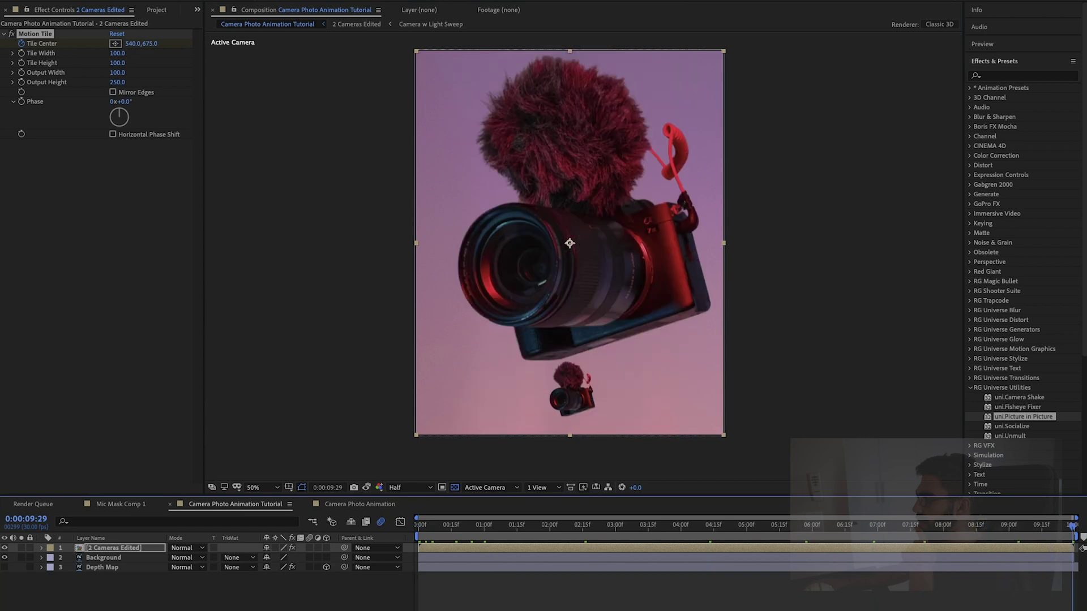
click(366, 488)
click(367, 488)
click(367, 488)
click(366, 488)
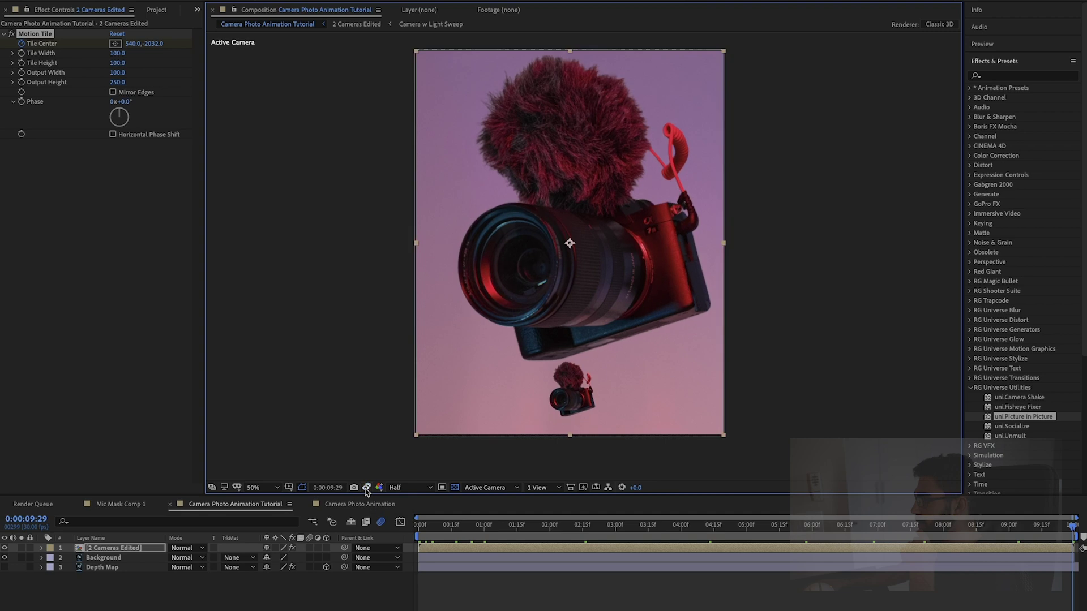
click(368, 488)
click(368, 488)
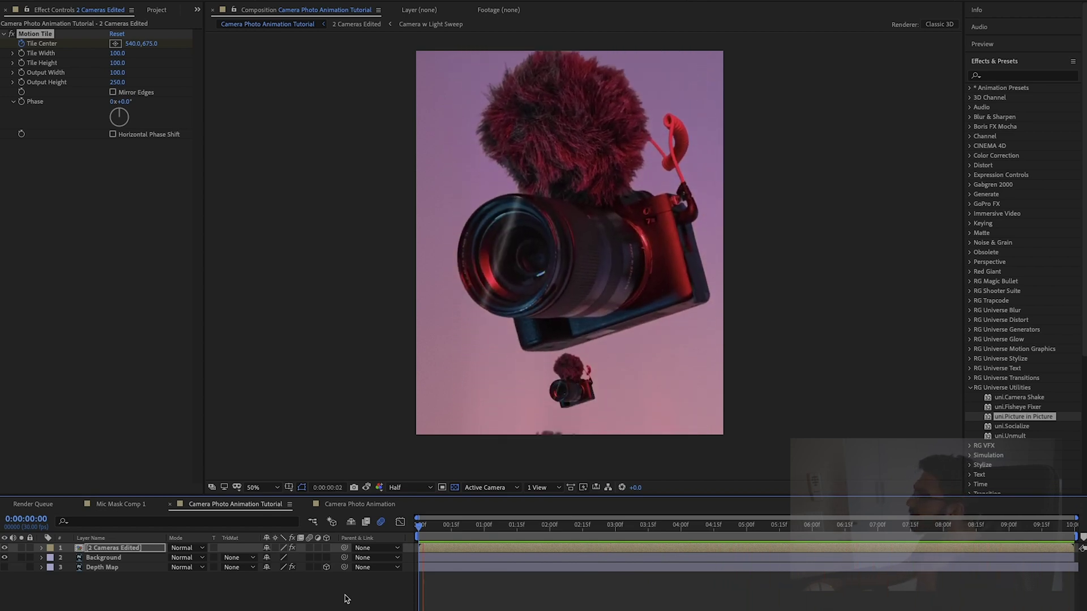
click(366, 488)
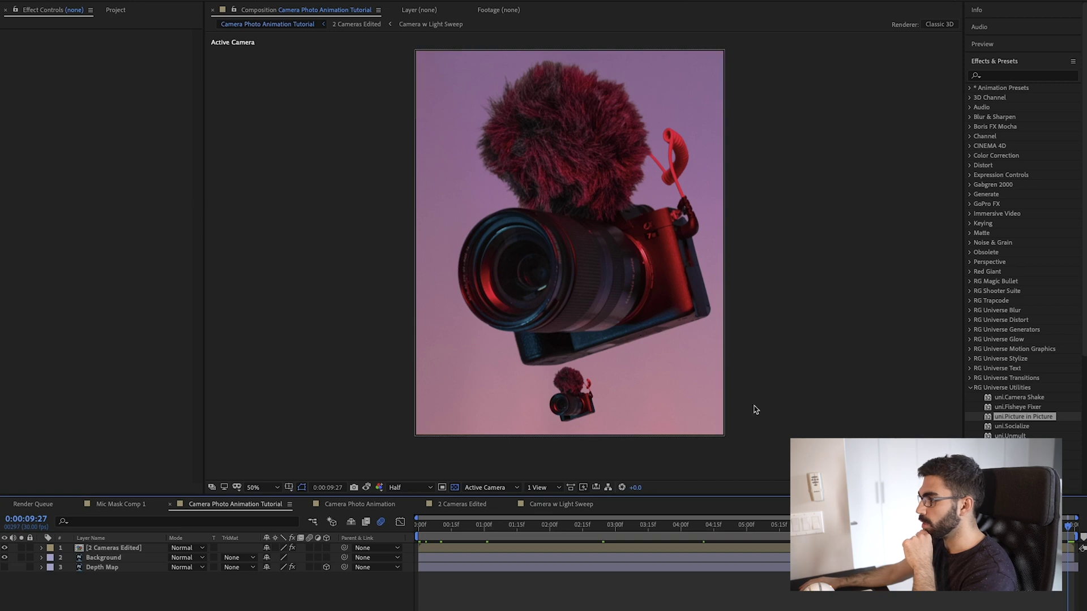
Step: In the Camera w Light Sweep composition, move the Camera layer's final horizontal and vertical Displacement Map keyframes to 0:00:05:00
click(550, 505)
key(e)
scroll(505, 606, down, 1)
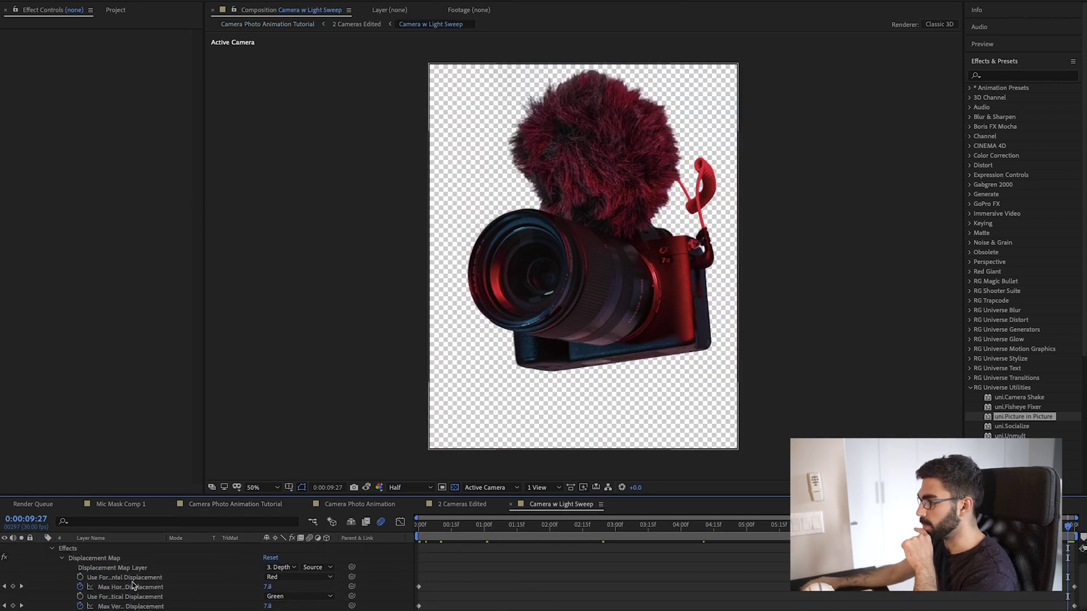
key(Home)
drag(599, 526, 1029, 531)
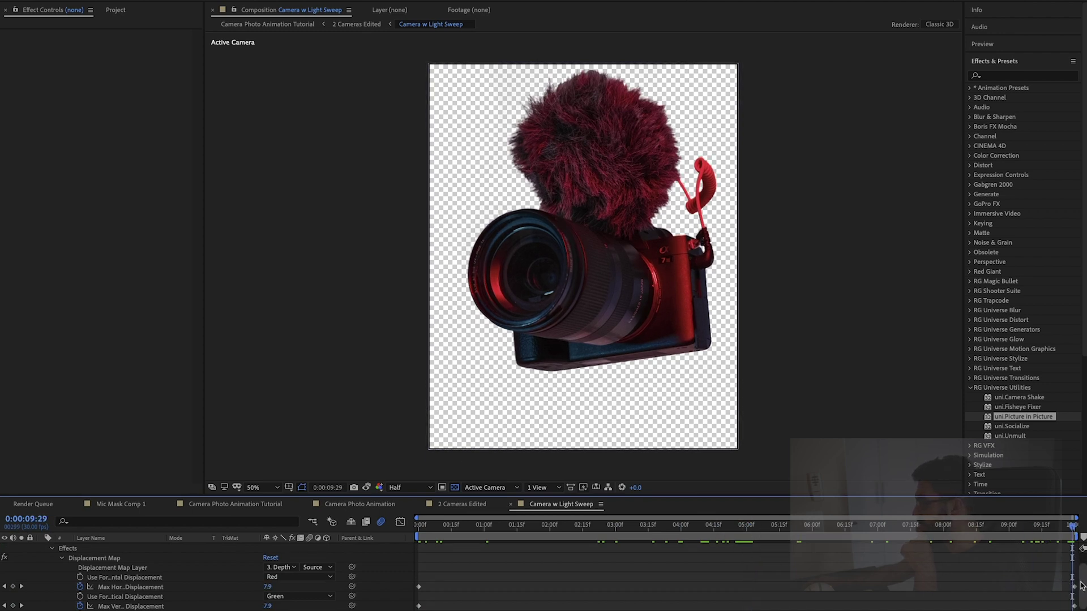
click(747, 531)
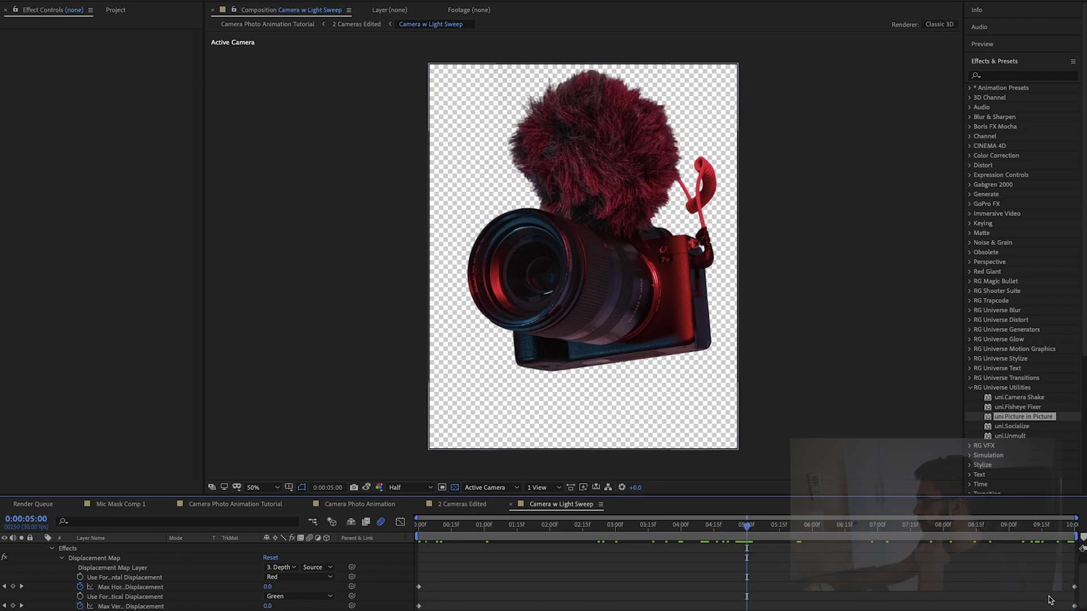
drag(1056, 581, 1073, 608)
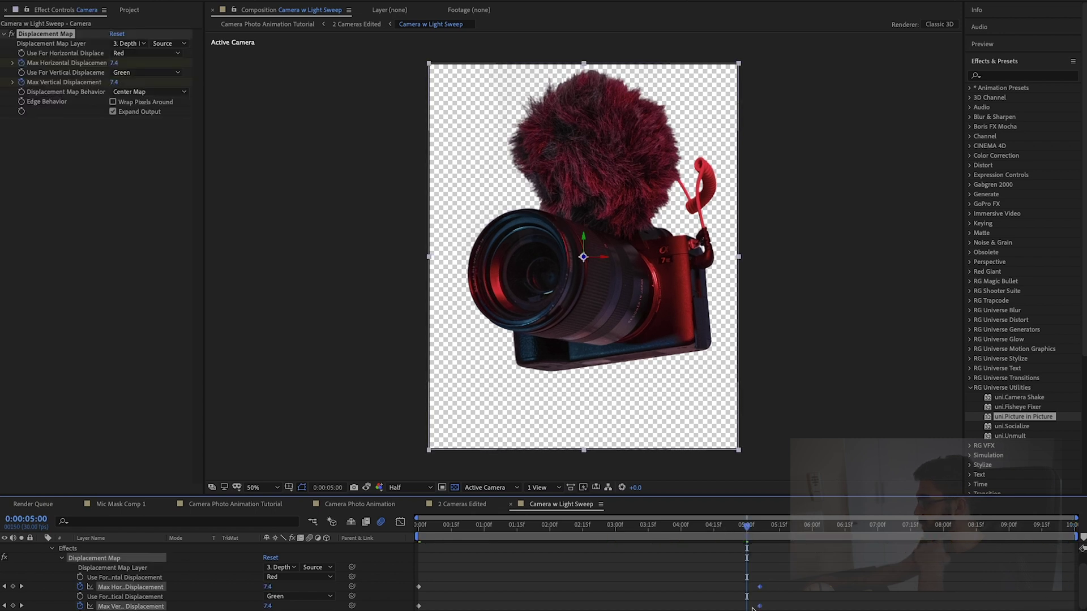
drag(743, 609, 746, 609)
click(761, 571)
Step: Copy the Camera layer's first-frame displacement keyframes to 0:00:09:29
drag(748, 529, 960, 538)
drag(431, 573, 397, 610)
key(super+v)
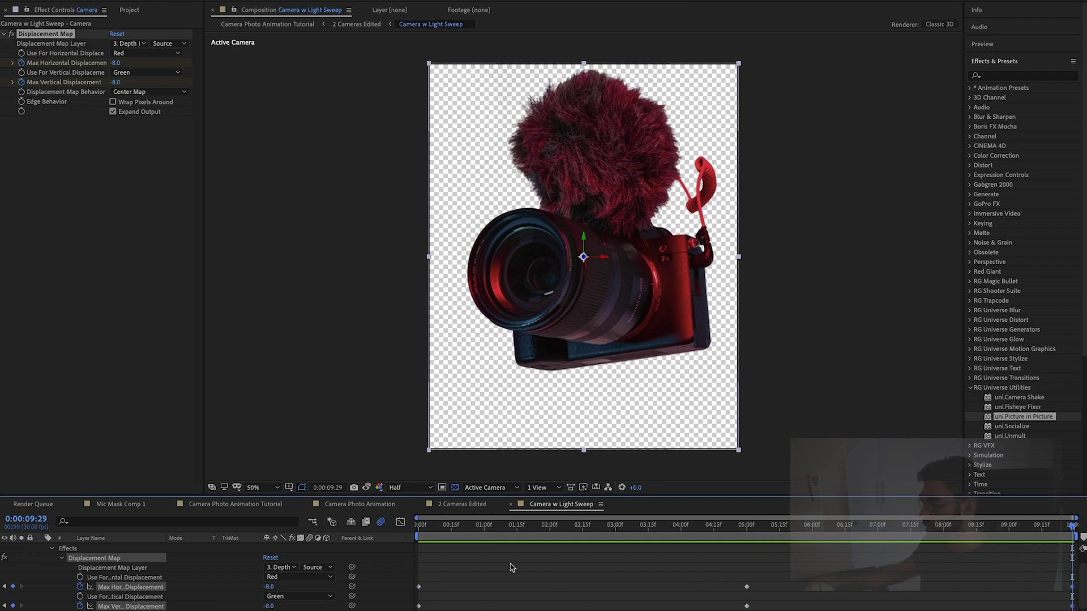
Step: Delete the existing Displacement Map effect from the Light Sweep layer
scroll(69, 560, up, 2)
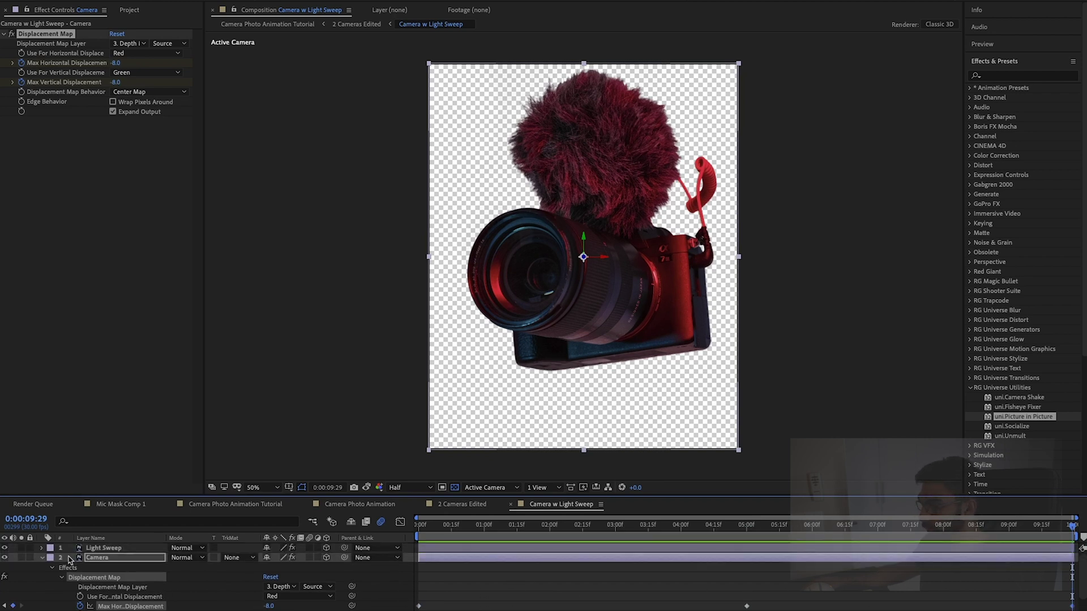
click(103, 548)
click(41, 548)
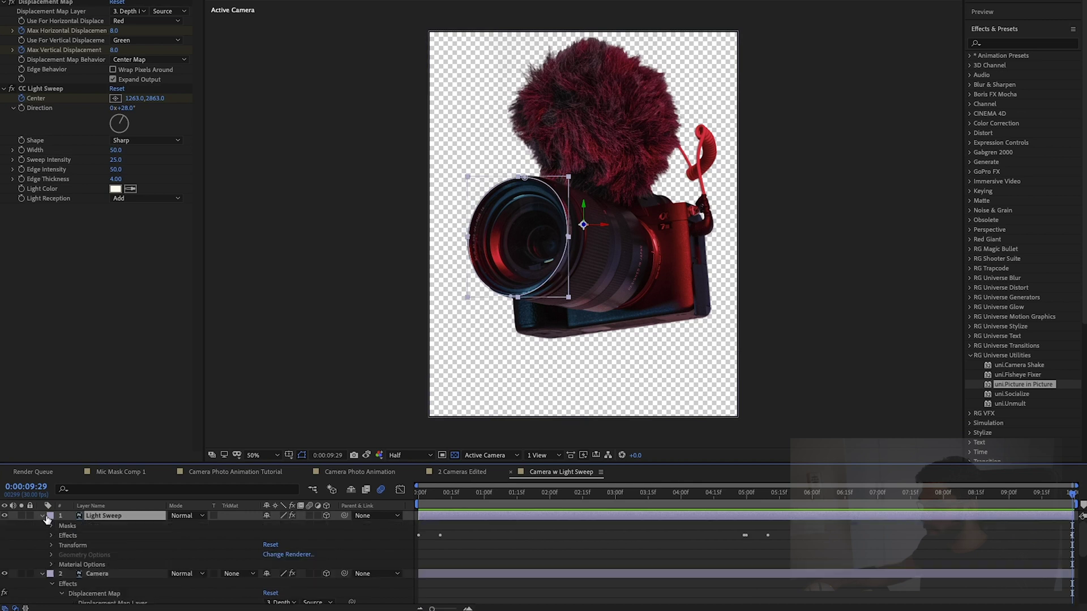
click(50, 537)
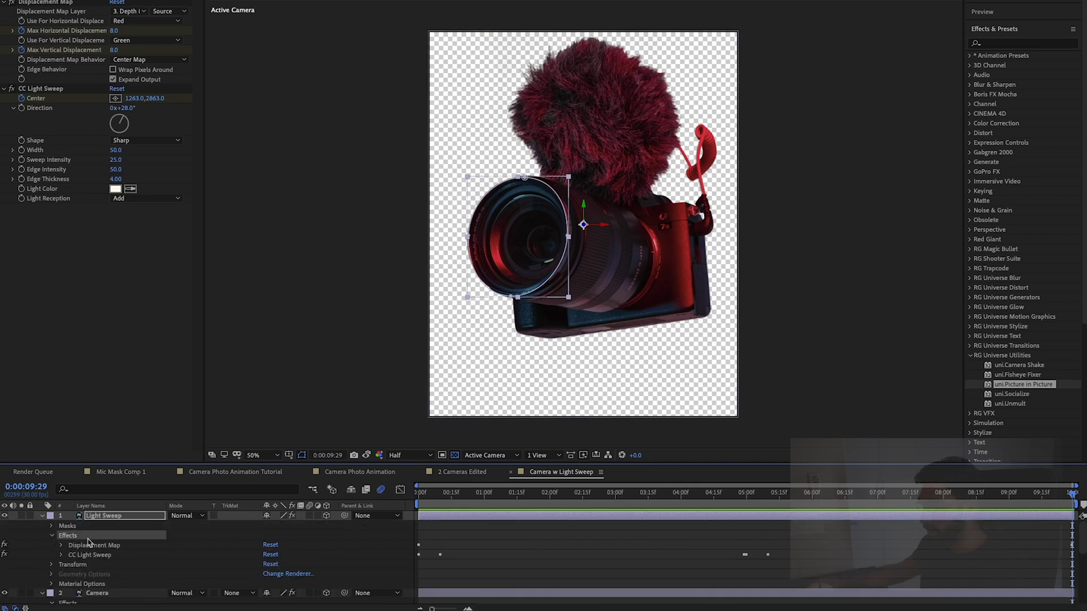
click(83, 547)
key(Delete)
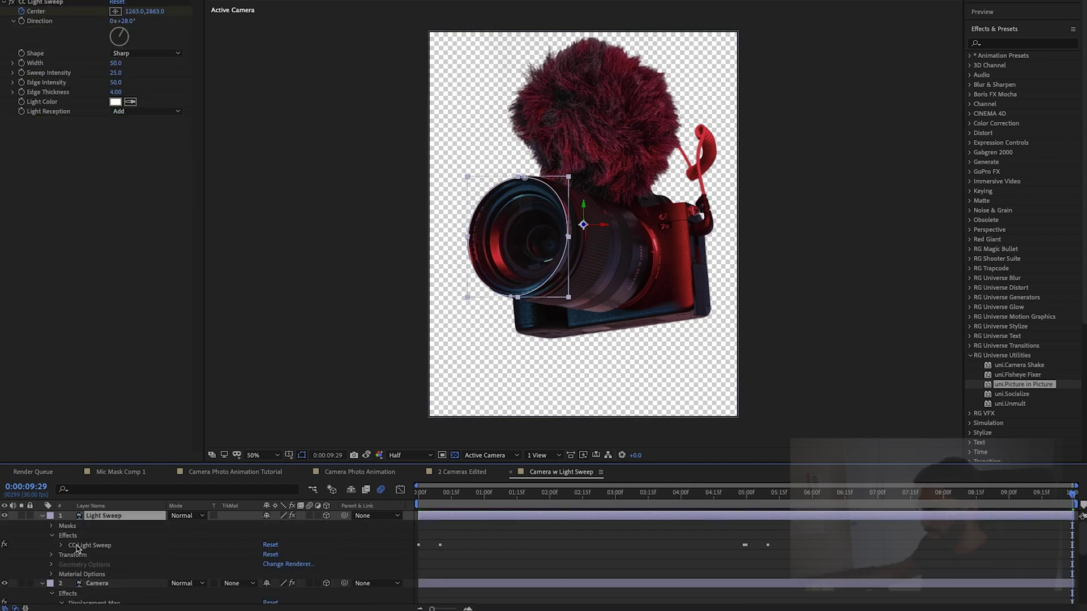
Step: Copy the Camera layer's keyframed Displacement Map onto the Light Sweep layer at the first frame and collapse both layers
scroll(77, 548, down, 1)
click(94, 583)
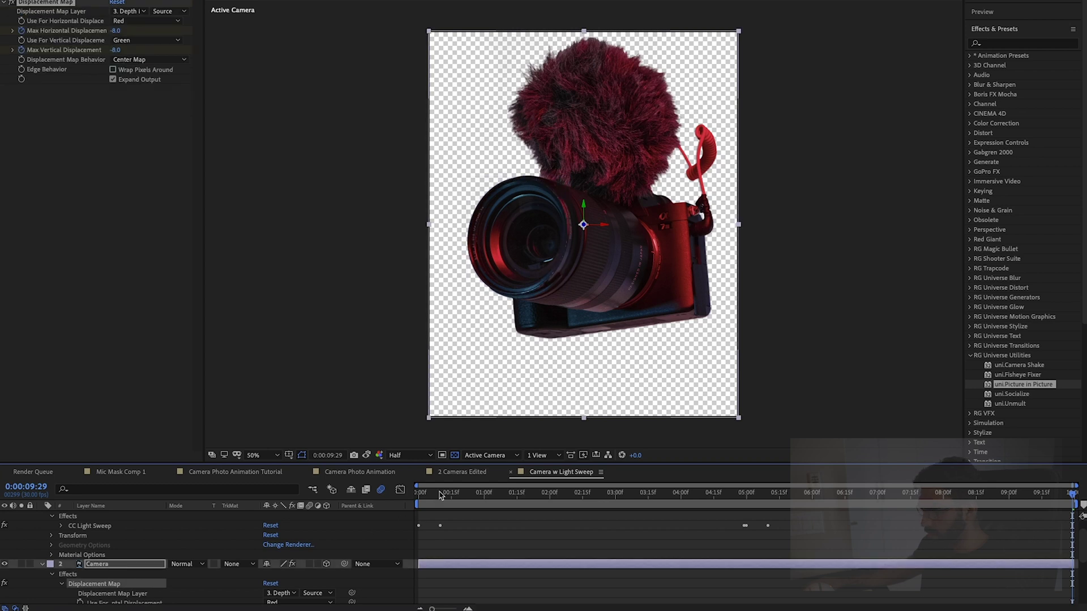
scroll(120, 565, up, 1)
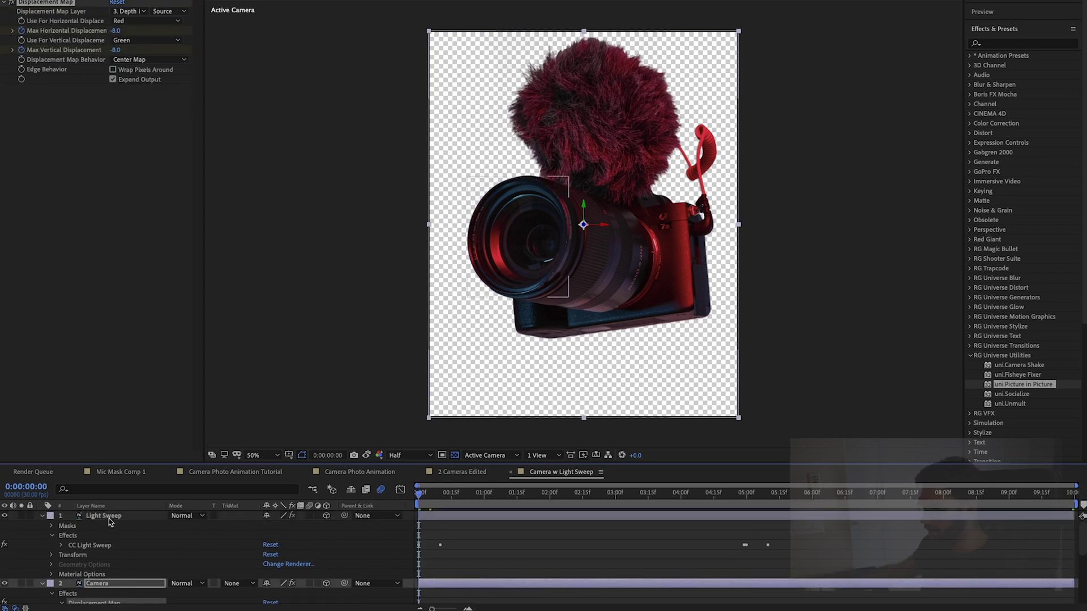
click(109, 516)
key(ctrl+v)
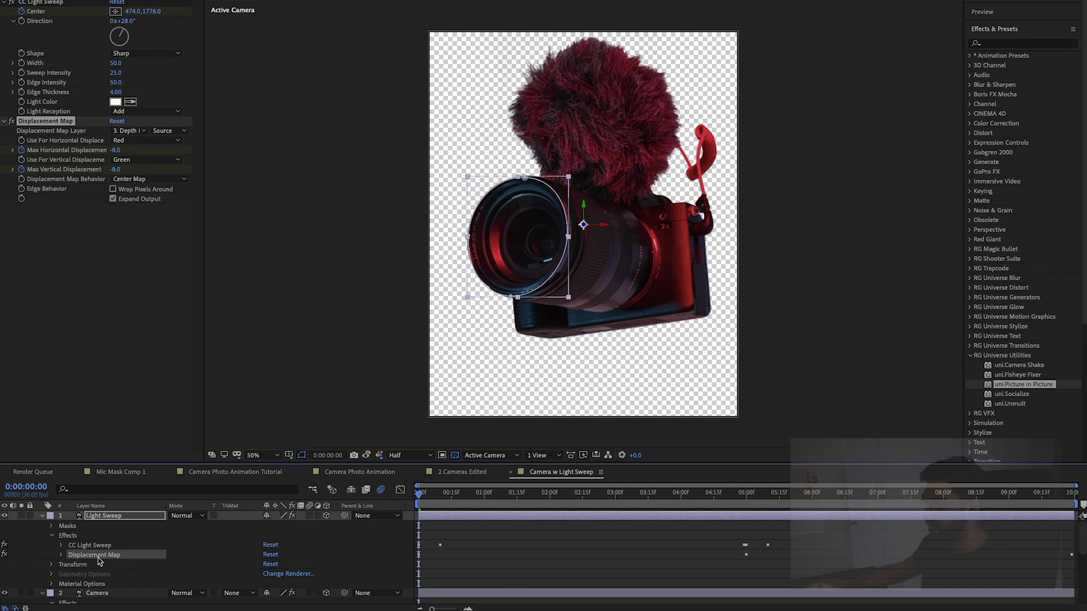
click(51, 536)
click(43, 575)
click(42, 516)
Step: Return to the Camera Photo Animation Tutorial composition, set its preview resolution to Quarter and preview the loop
click(242, 474)
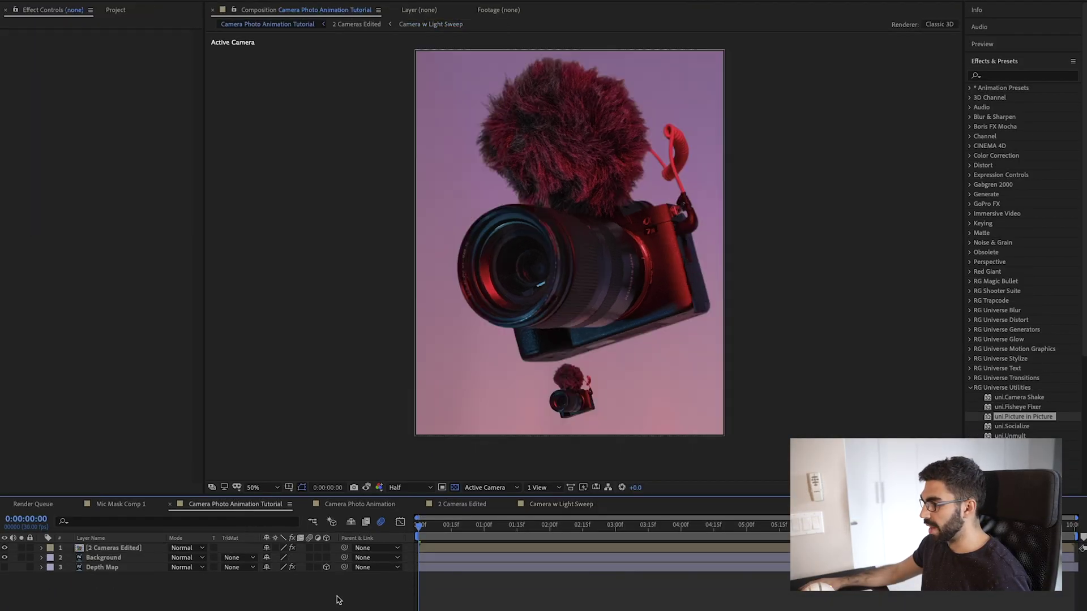
click(409, 487)
click(410, 545)
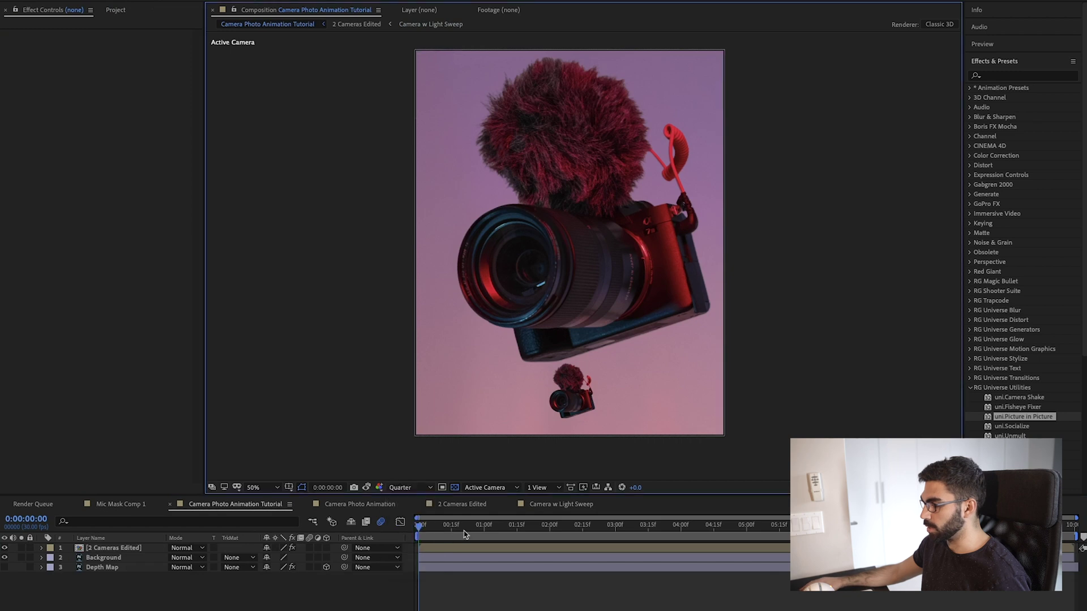
key(space)
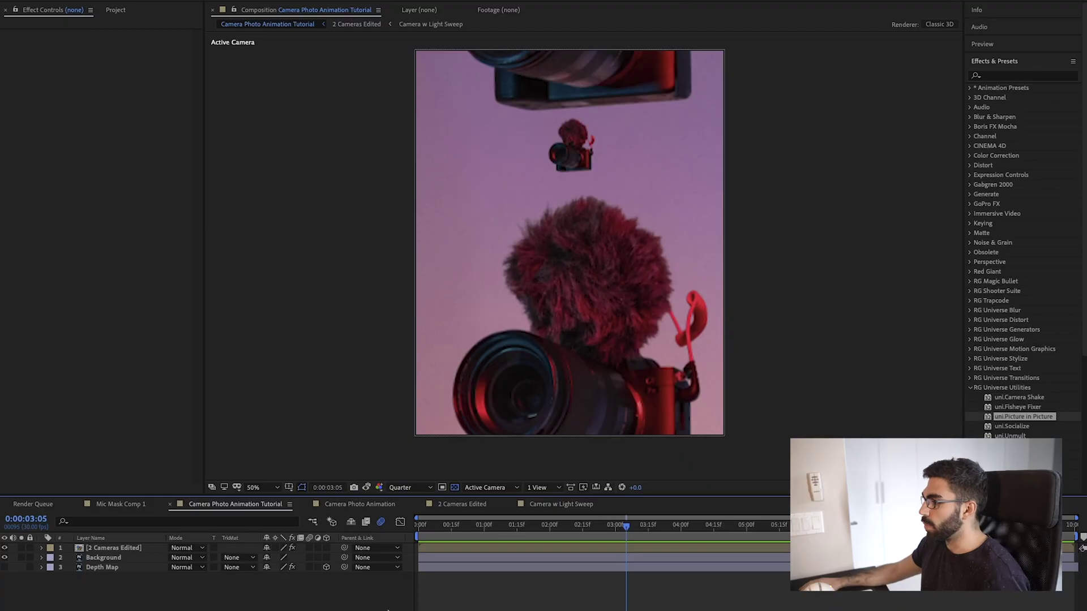
drag(474, 527, 452, 536)
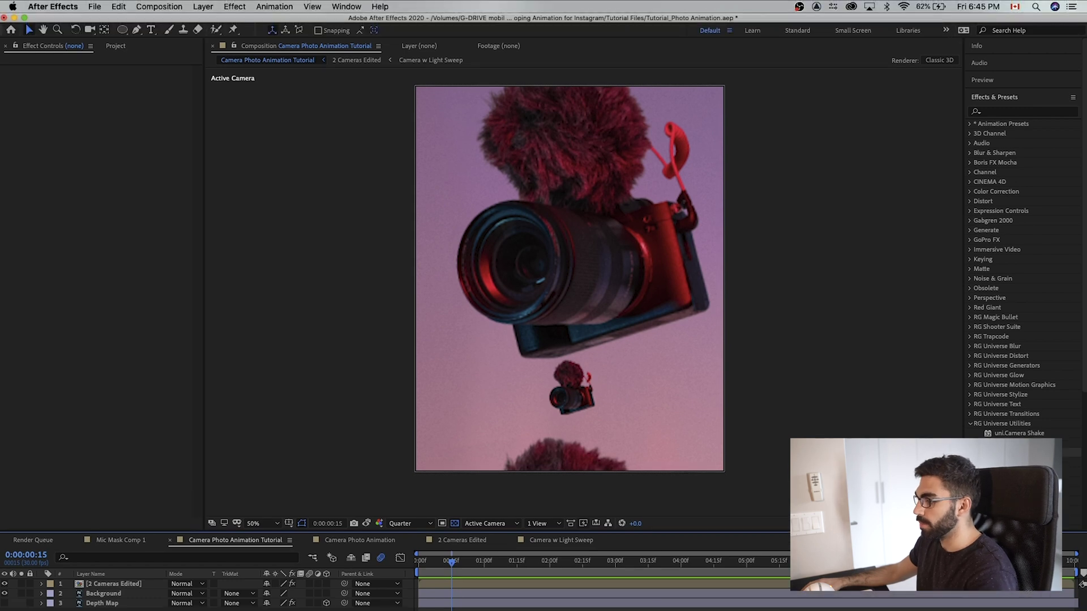
Step: Create a black solid layer filling the Camera Photo Animation Tutorial composition
click(202, 6)
mouse_move(215, 20)
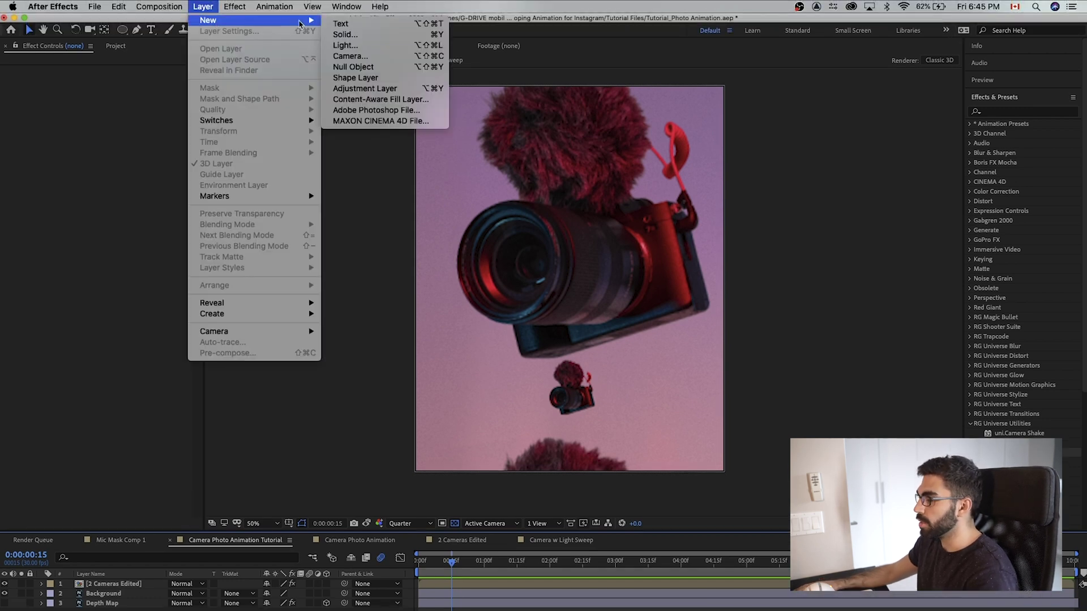
click(346, 35)
drag(0, 108, 319, 109)
click(432, 327)
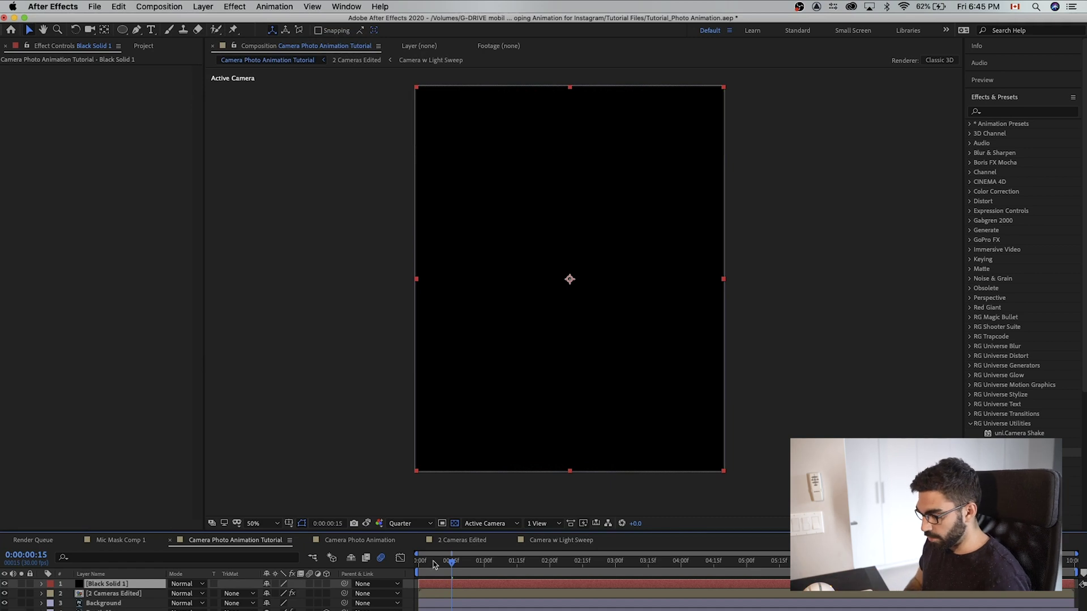
Step: Apply Fractal Noise to the black solid from the first frame with Dynamic type, contrast 209, brightness -3 and complexity 9.7
key(ctrl+space)
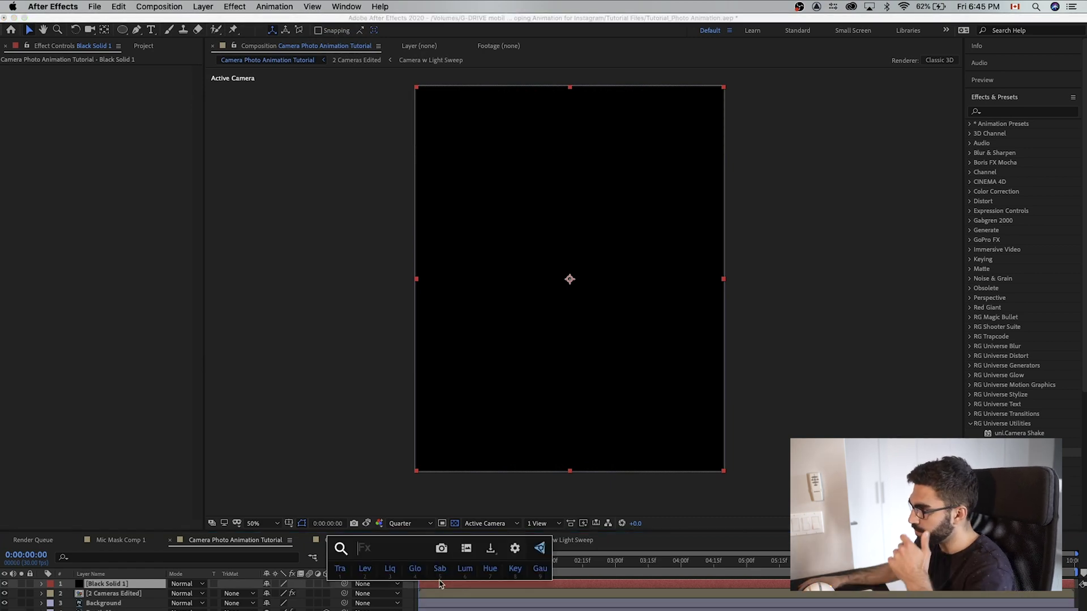
text(frac)
key(Return)
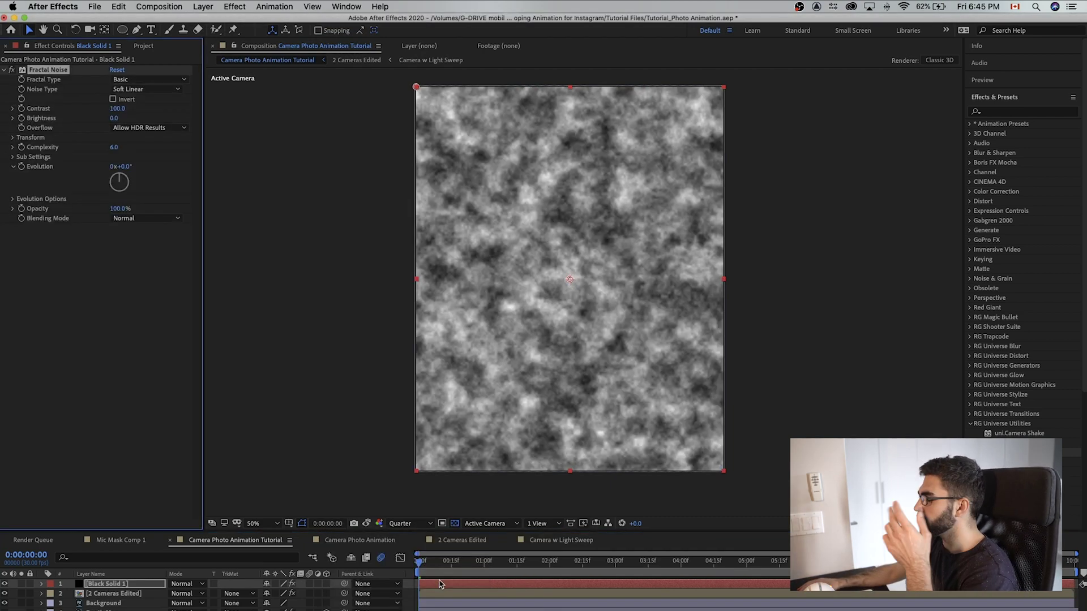
click(180, 79)
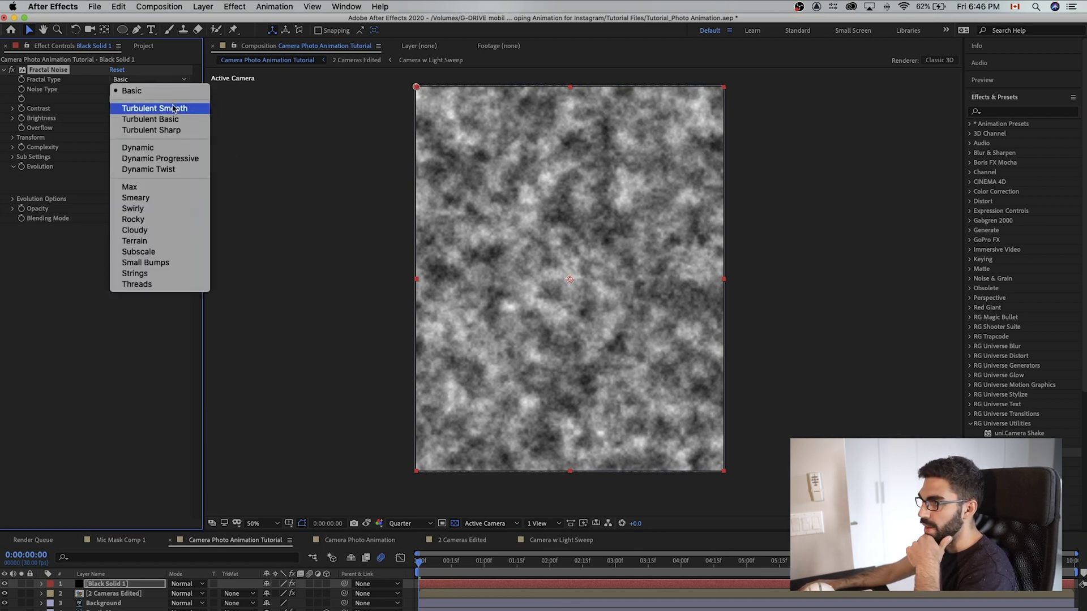
click(138, 148)
click(171, 84)
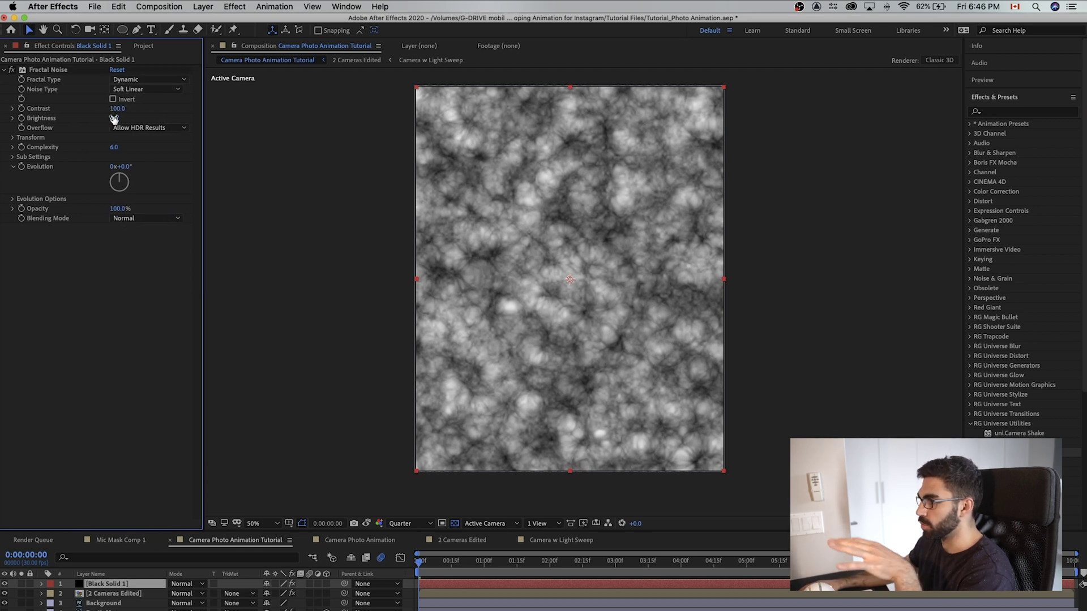
mouse_move(117, 108)
mouse_down()
mouse_move(244, 115)
mouse_move(100, 124)
mouse_move(113, 126)
mouse_up()
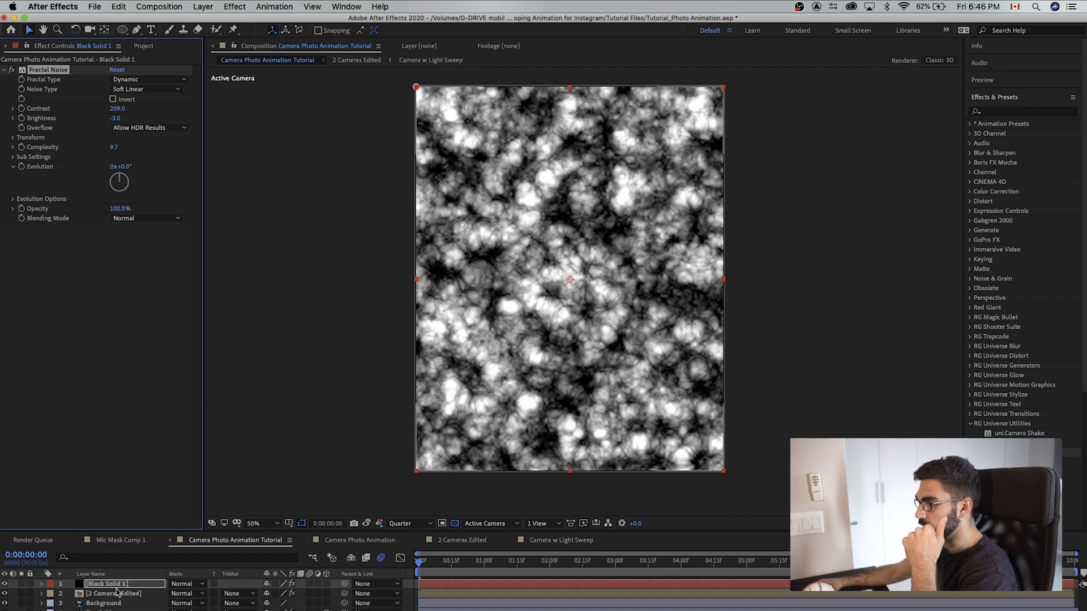
Step: Place the black solid between the 2 Cameras Edited and Background layers and set its blending mode to Screen
mouse_move(115, 585)
mouse_down()
mouse_move(115, 597)
mouse_move(115, 563)
mouse_up()
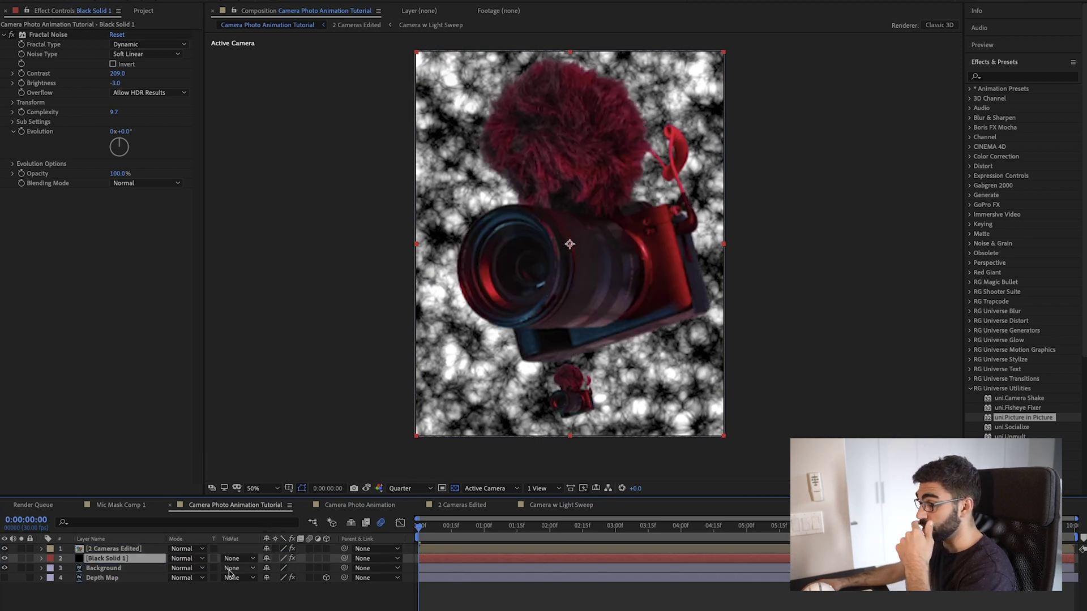
click(192, 559)
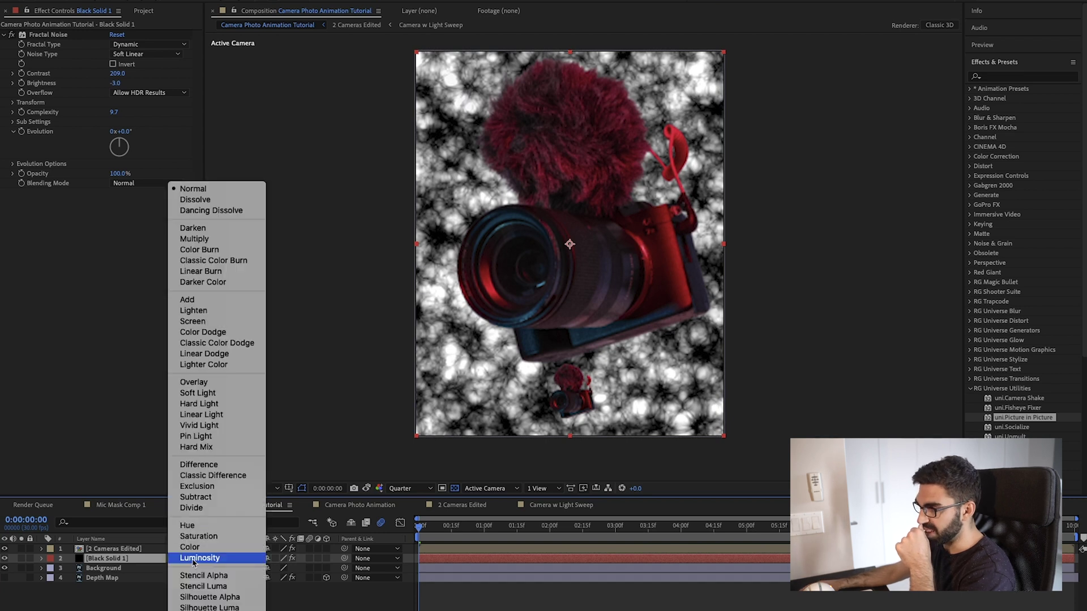
click(192, 320)
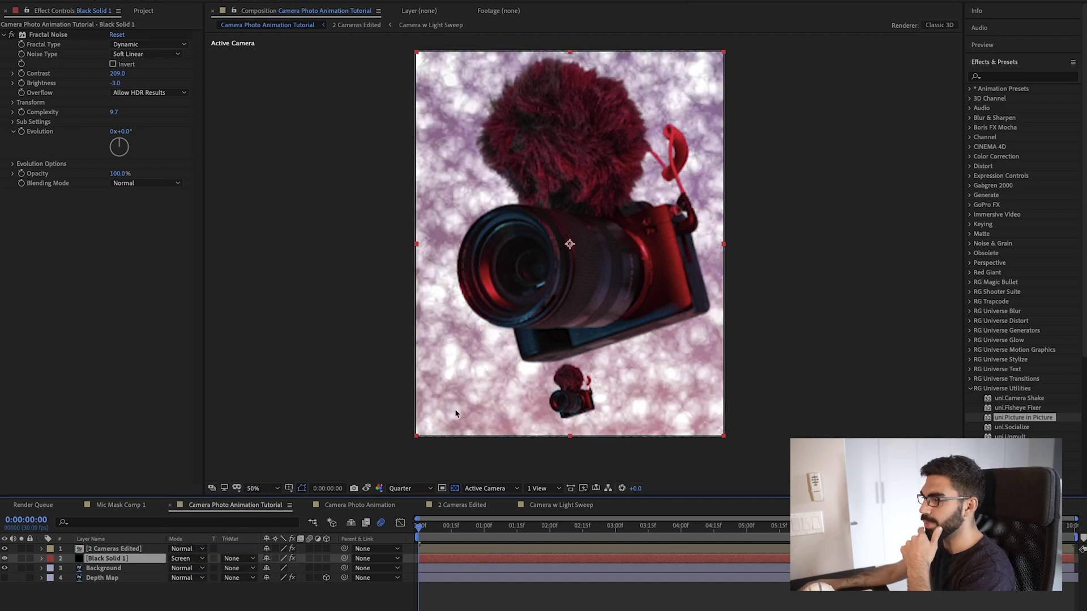
click(241, 600)
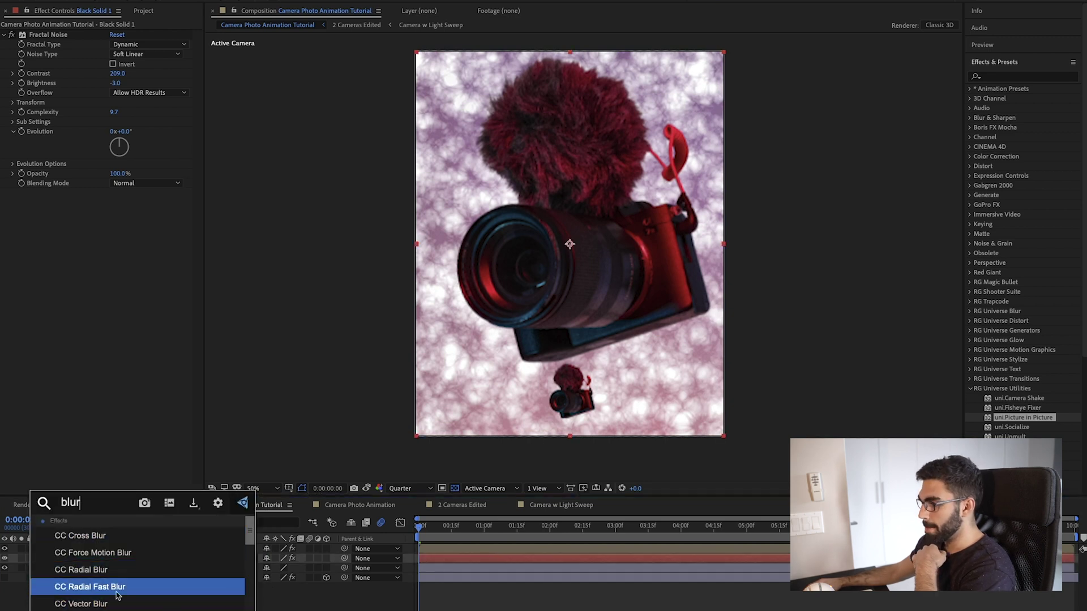
Step: Apply Camera Lens Blur to the black solid with a blur radius of 15 and repeated edge pixels
scroll(110, 583, down, 1)
scroll(109, 598, up, 1)
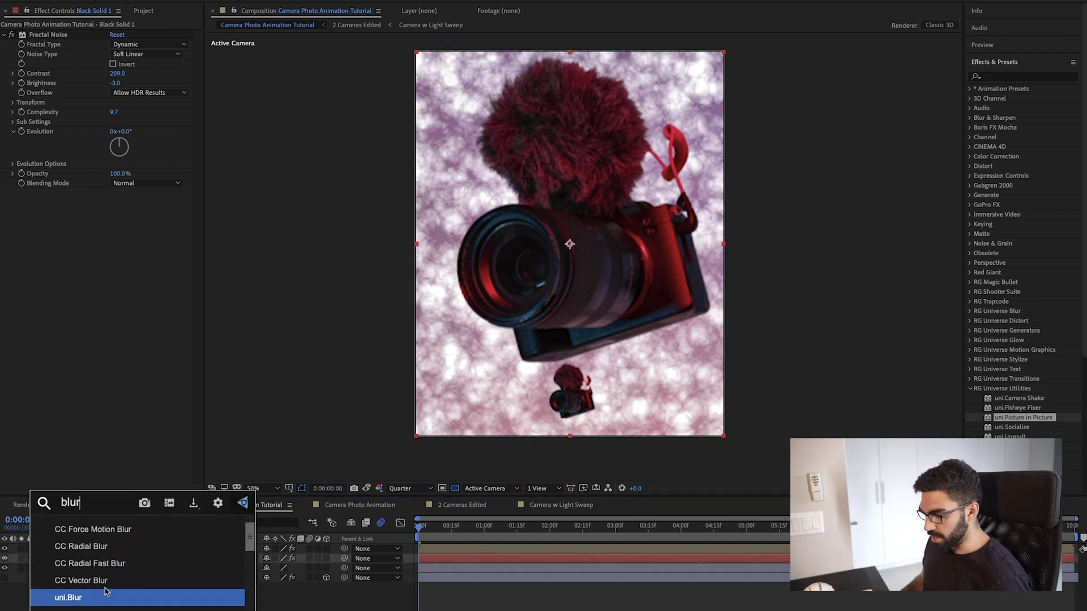
text(camera)
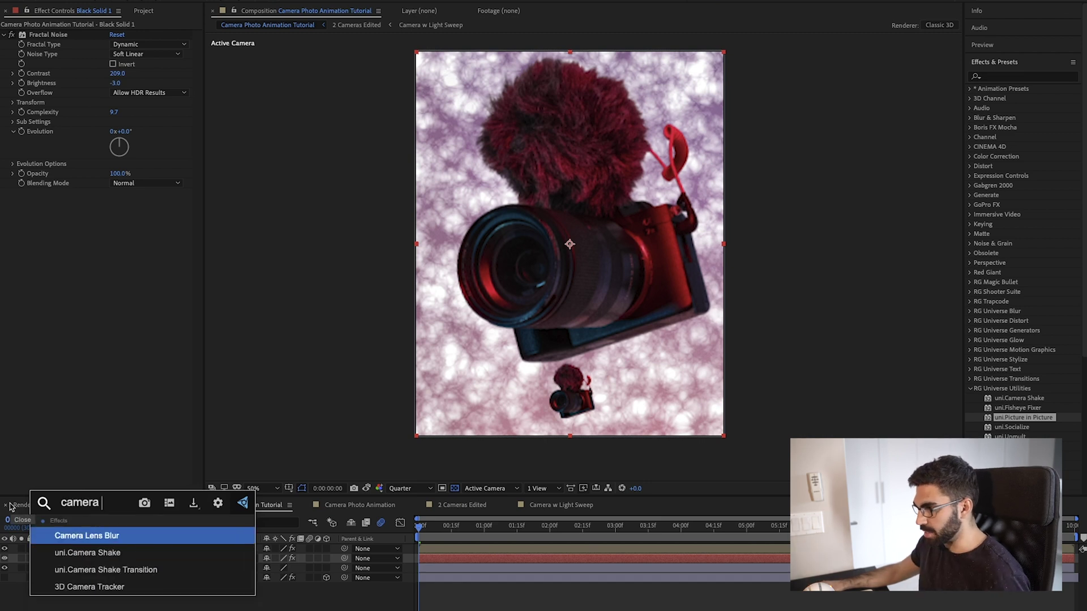
key(Return)
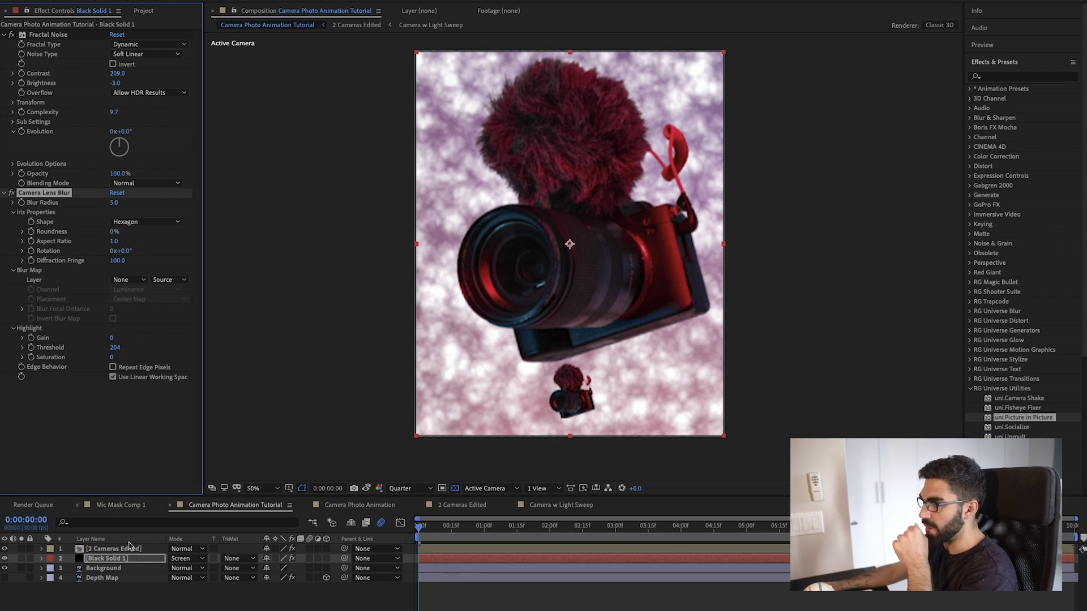
mouse_move(120, 204)
mouse_down()
mouse_move(126, 211)
mouse_move(102, 209)
mouse_up()
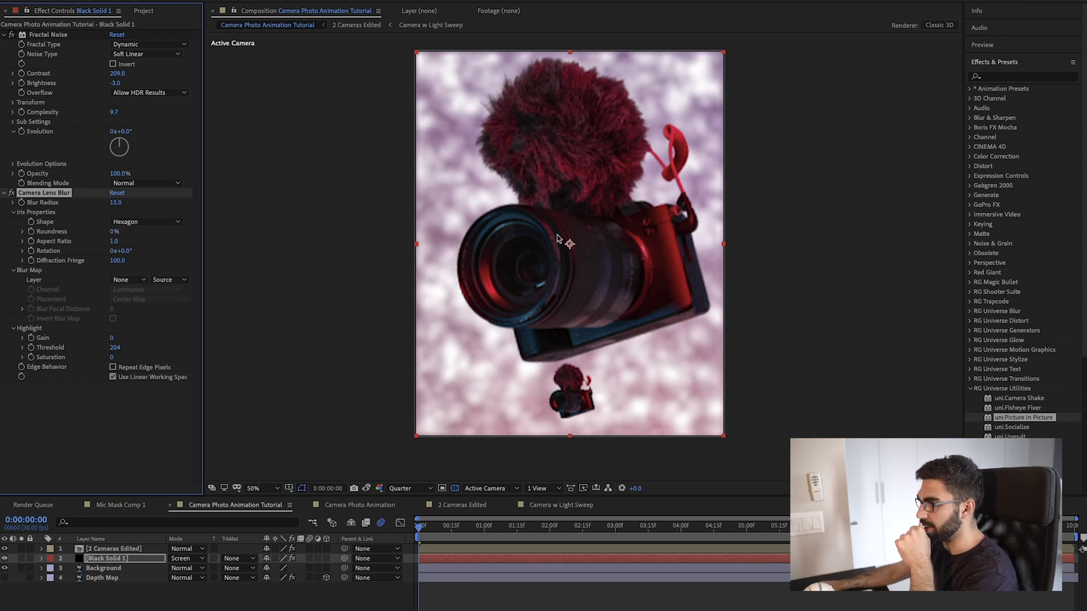
click(113, 368)
click(524, 293)
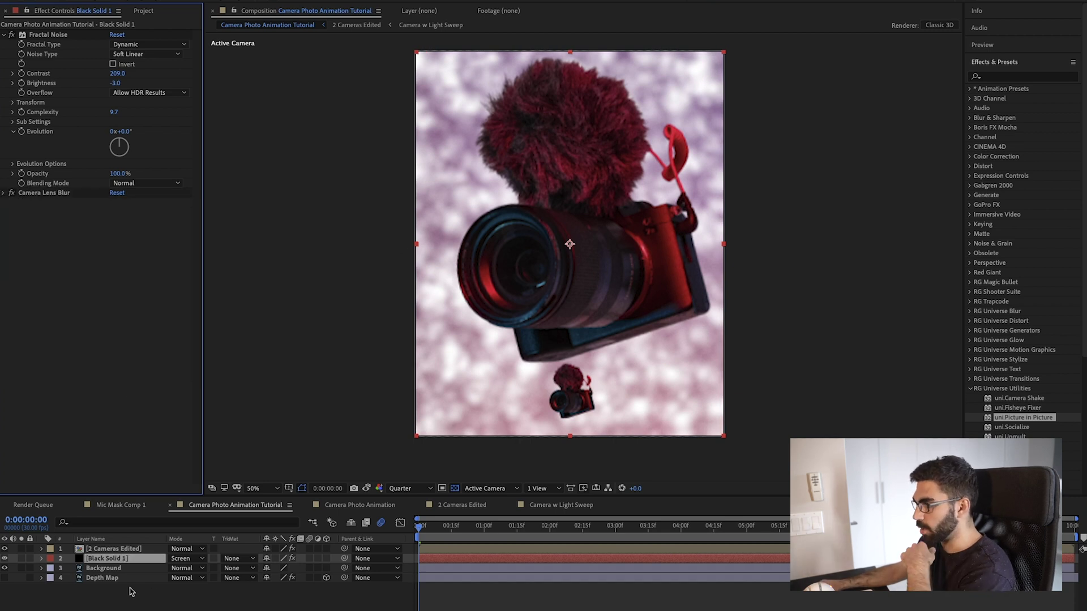
Step: Collapse the Camera Lens Blur settings and lower the black solid's opacity to 21%
click(4, 193)
key(t)
drag(270, 570, 229, 572)
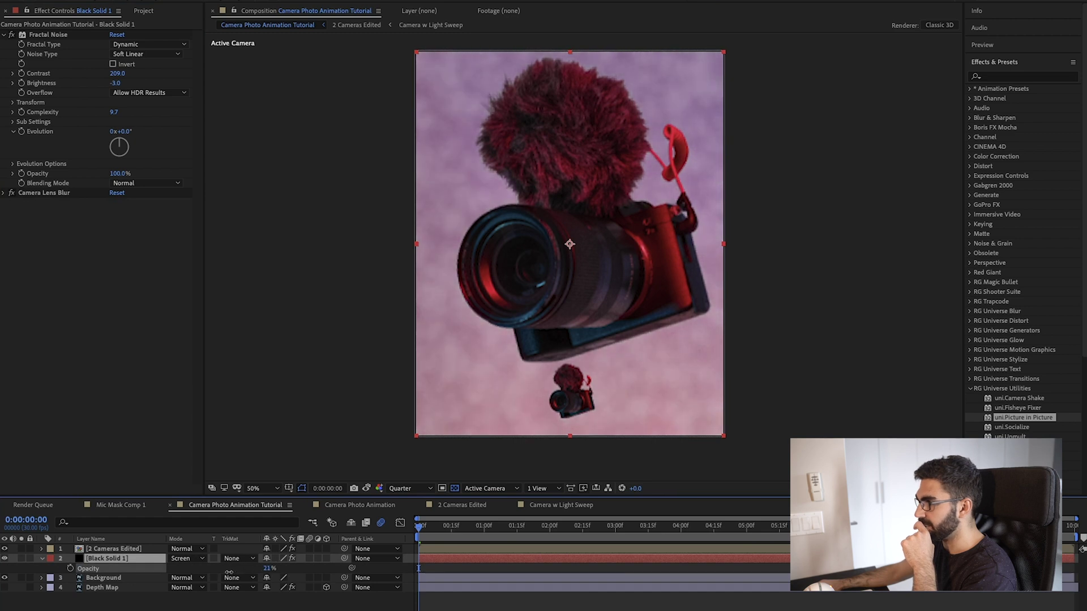
click(422, 541)
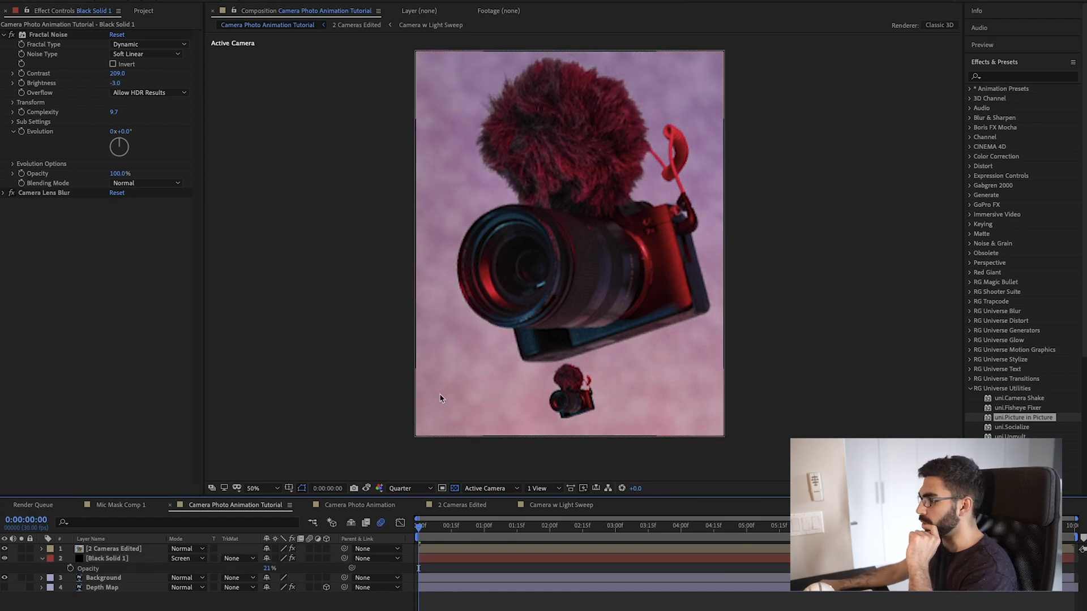
Step: Add a Fast Box Blur with a blur radius of 8 to the black solid
click(128, 558)
key(ctrl+space)
text(fast)
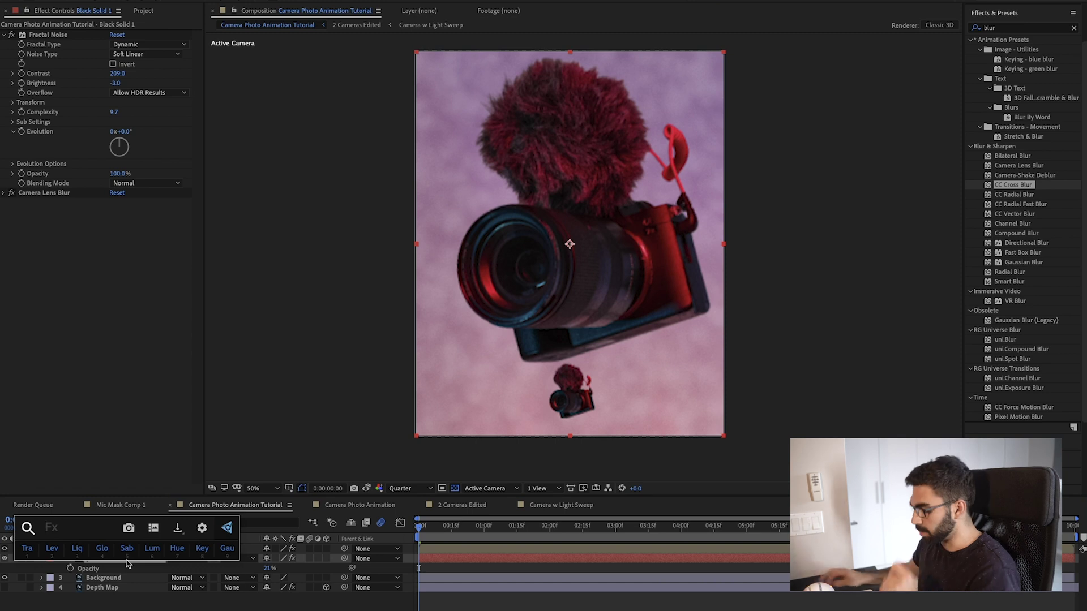
key(Return)
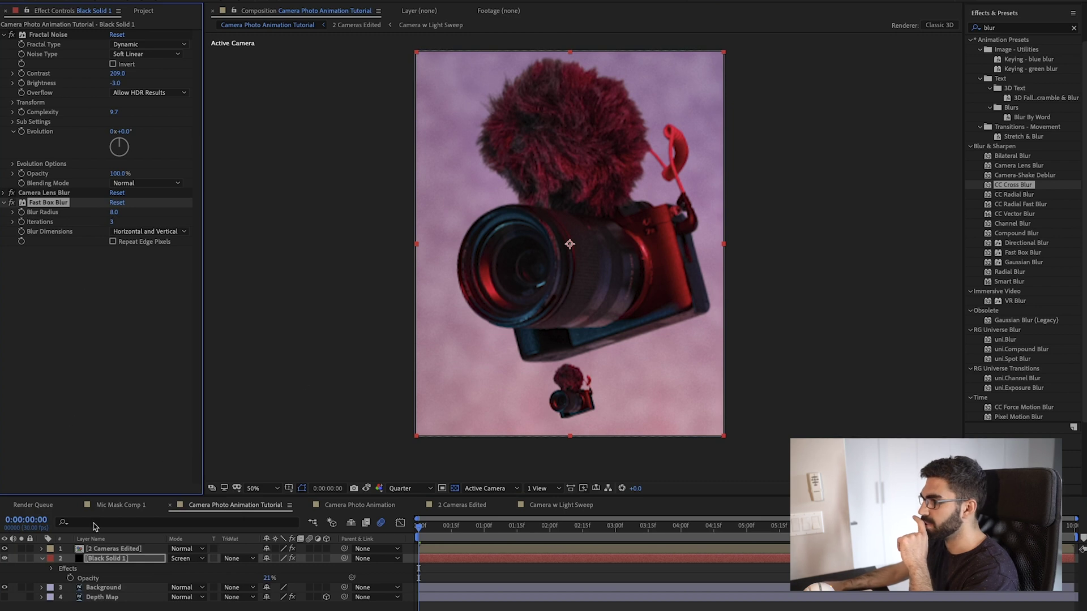
Step: Toggle the black solid's visibility repeatedly to compare the background with and without the noise texture
click(5, 559)
click(4, 558)
click(5, 559)
click(4, 559)
click(4, 559)
click(4, 560)
click(4, 559)
click(4, 559)
click(3, 560)
click(4, 560)
click(353, 609)
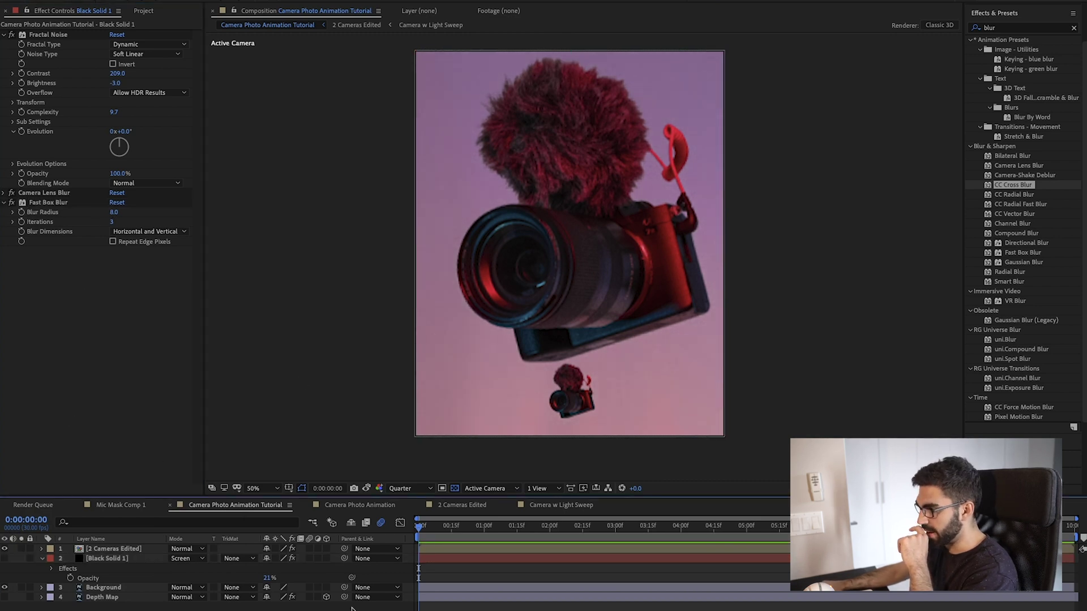